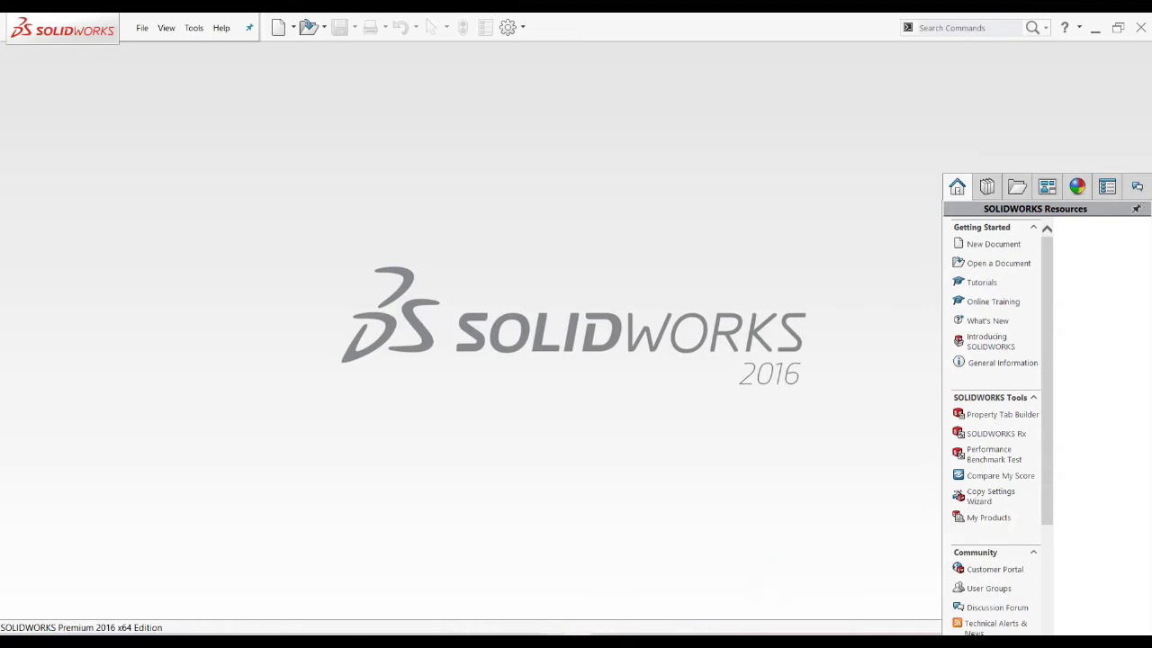
Glance at the hook reference drawing, then create a new Part document.
{"action": "left_click", "coordinate": [551, 576]}
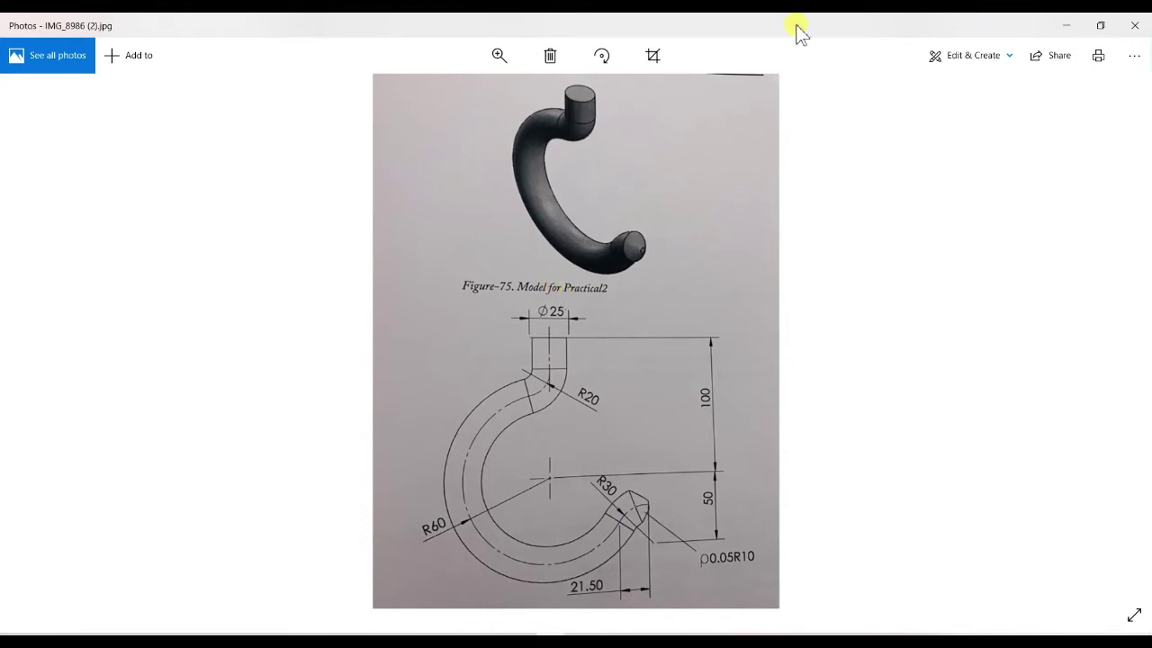
{"action": "left_click", "coordinate": [1069, 26]}
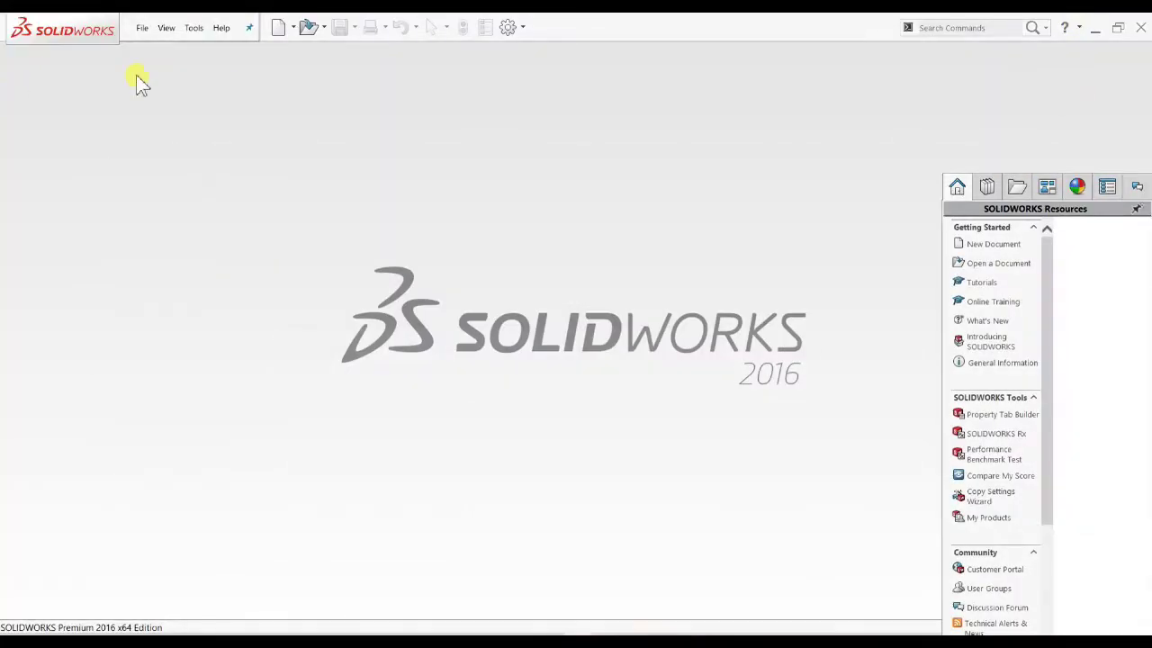
{"action": "left_click", "coordinate": [276, 30]}
{"action": "left_click", "coordinate": [270, 309]}
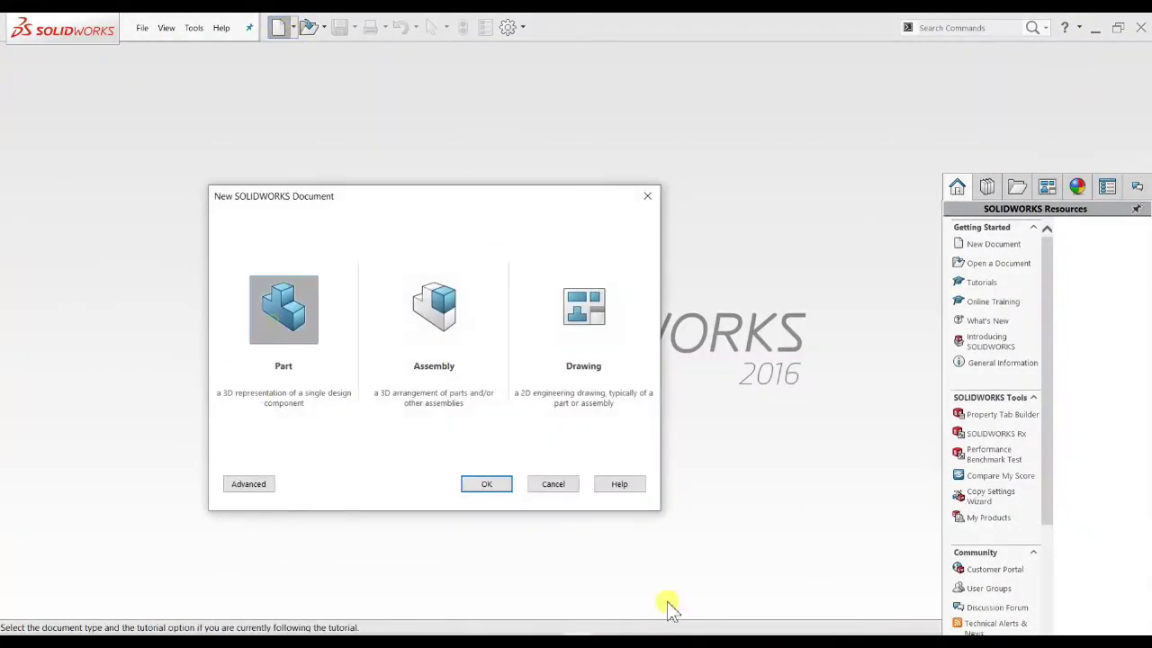
{"action": "left_click", "coordinate": [488, 491]}
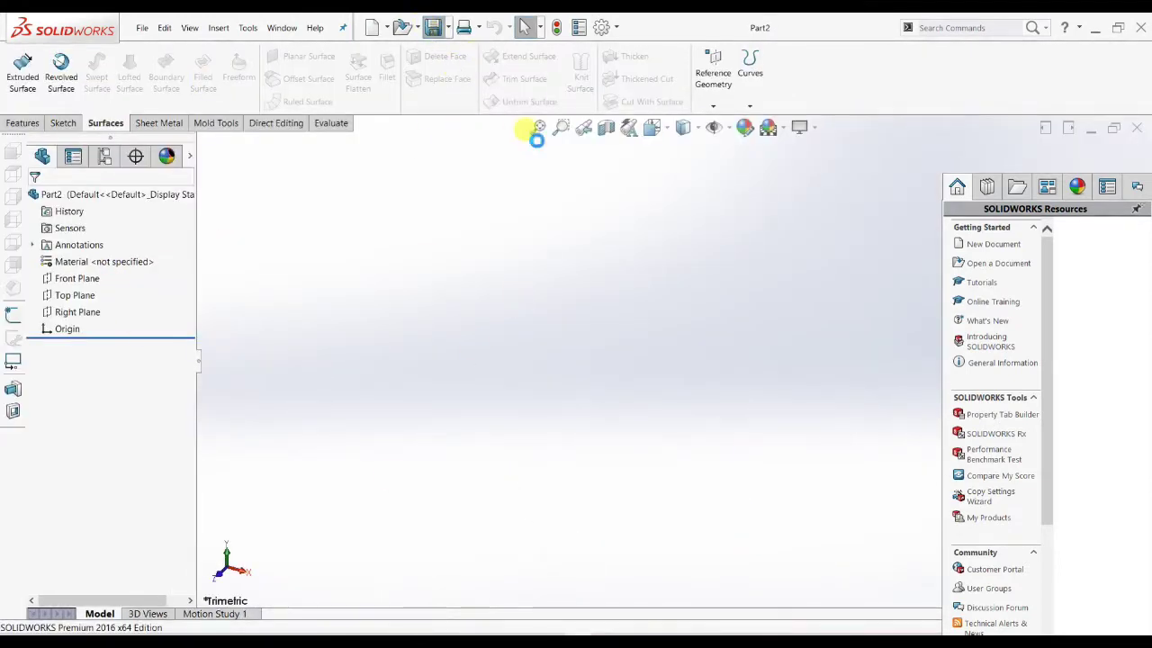
Save the new part to the Desktop under the name HOOK.
{"action": "key", "text": "ctrl+s"}
{"action": "left_click", "coordinate": [409, 207]}
{"action": "left_click", "coordinate": [547, 335]}
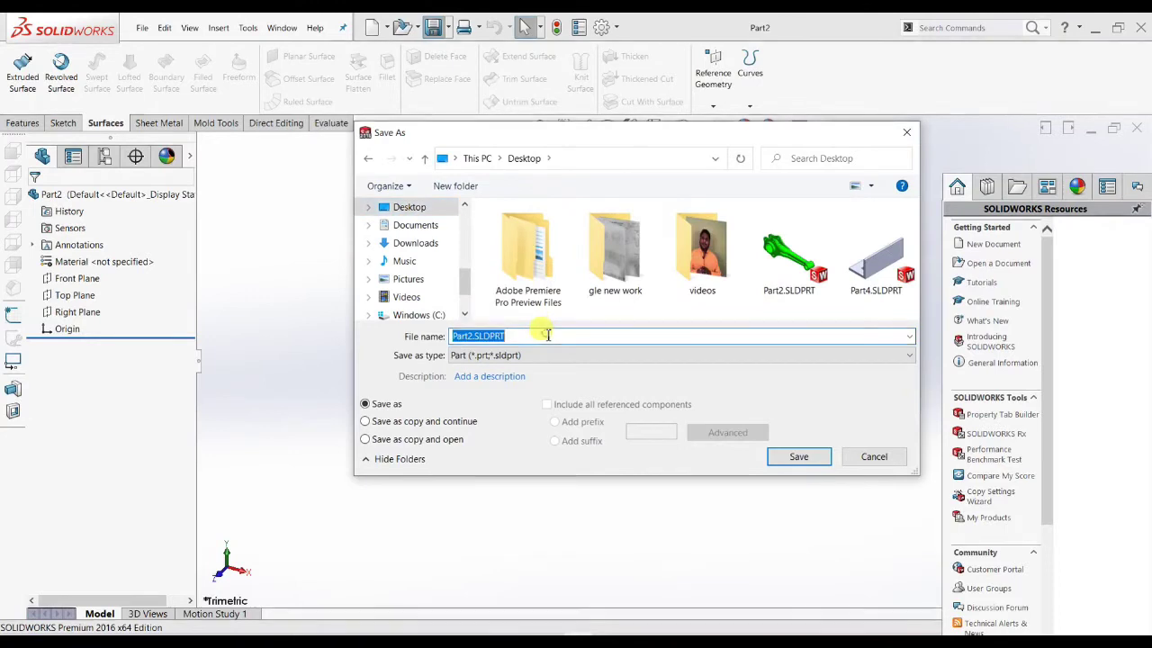
{"action": "type", "text": "hoo"}
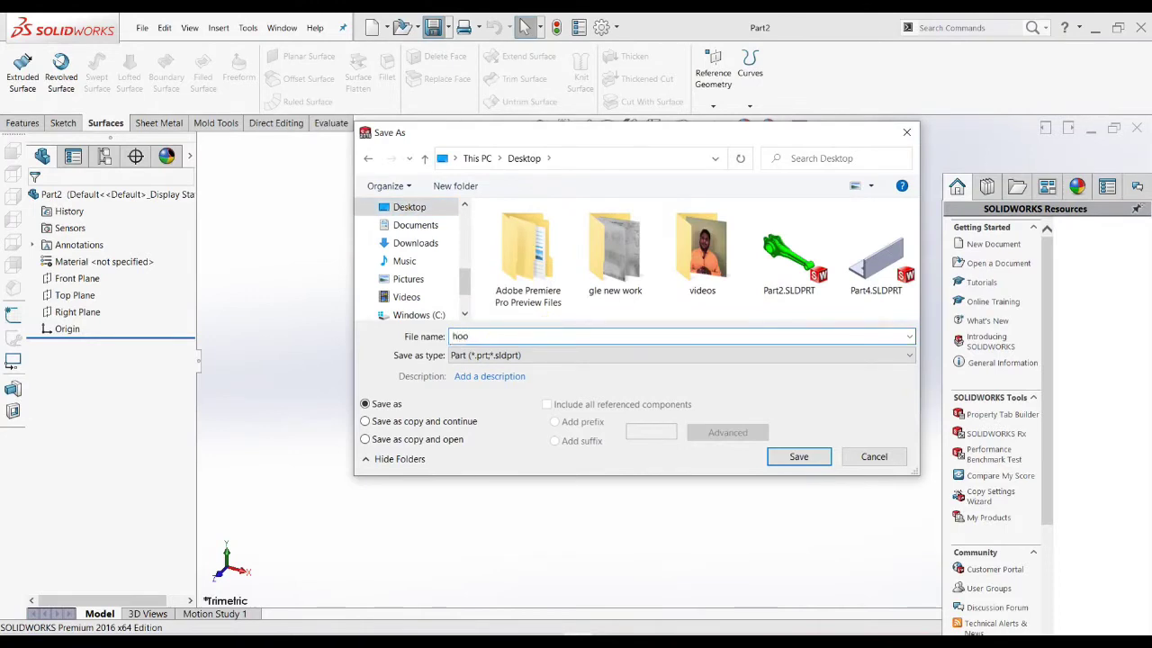
{"action": "key", "text": "BackSpace"}
{"action": "key", "text": "BackSpace"}
{"action": "type", "text": "HOO"}
{"action": "type", "text": "D"}
{"action": "key", "text": "Return"}
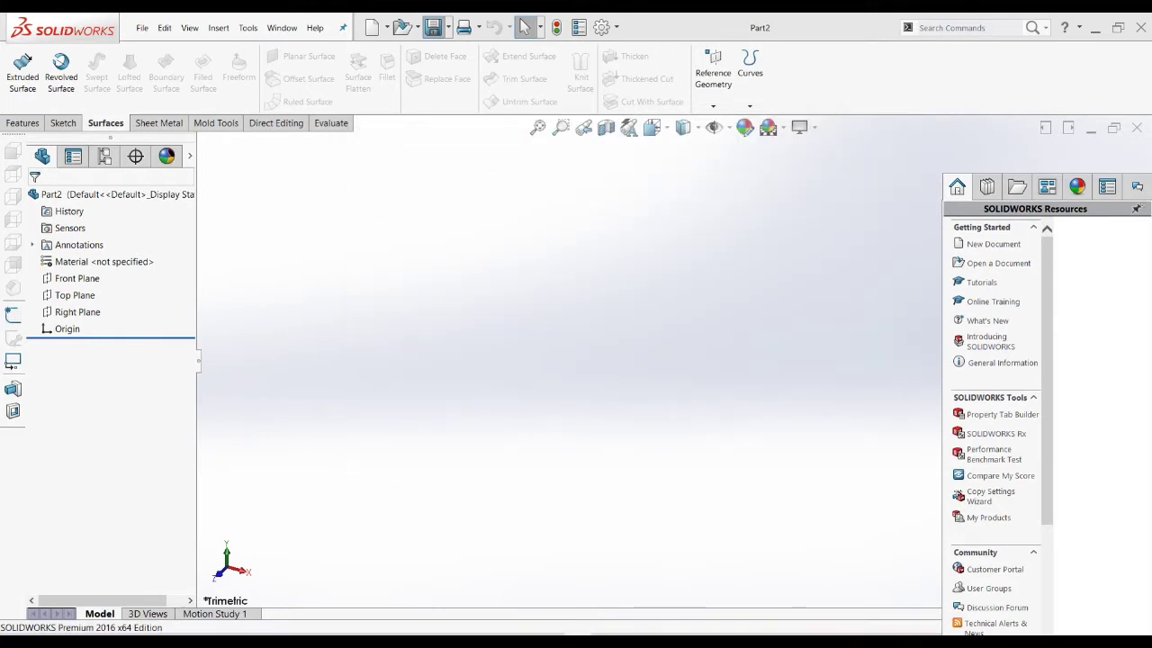
{"action": "left_click", "coordinate": [77, 118]}
View the Figure-75 hook drawing in Photos to study its Ø25, R20, R60 and R30 dimensions.
{"action": "left_click", "coordinate": [63, 122]}
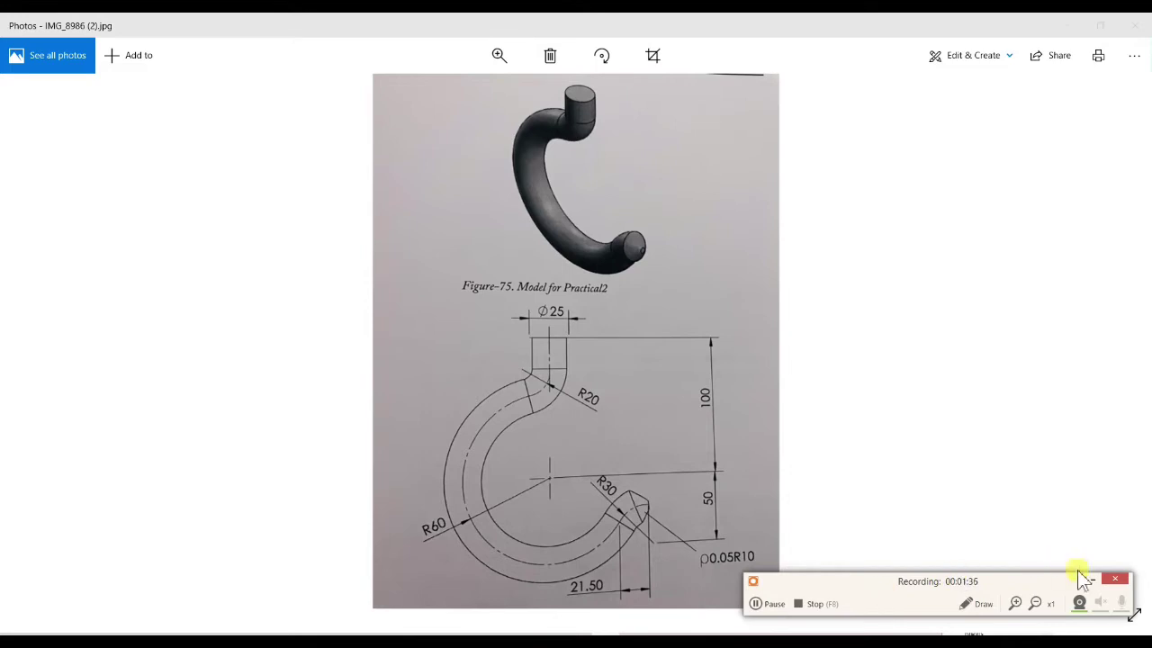
{"action": "left_click", "coordinate": [1093, 581]}
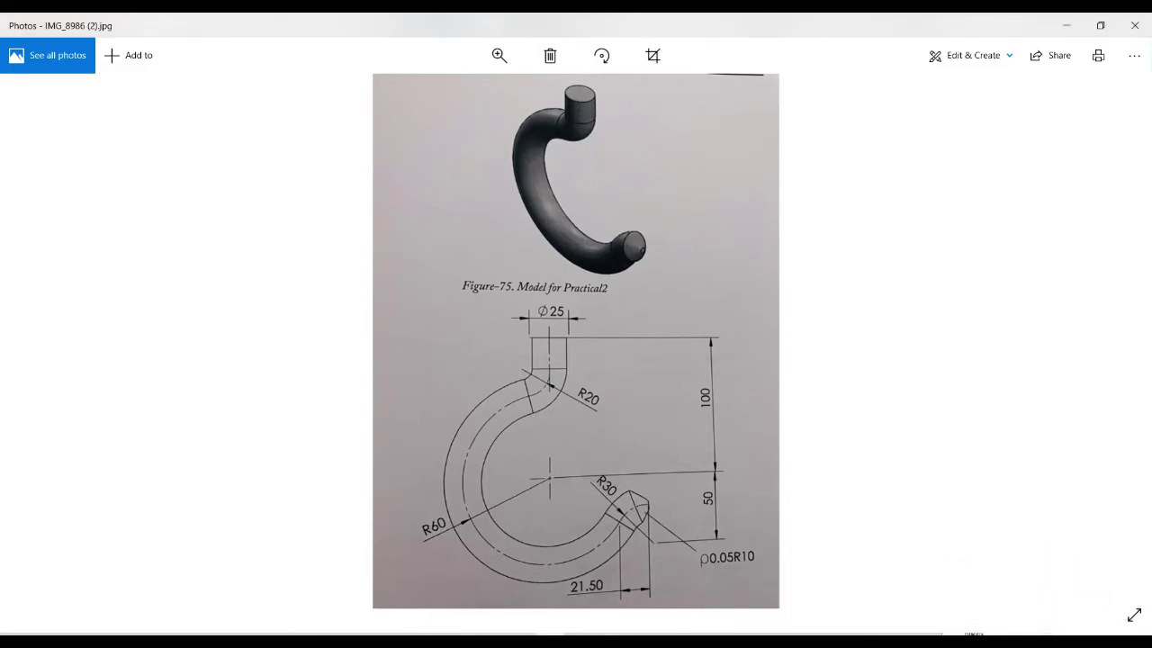
Start a Front Plane sketch with a circle centred on the origin.
{"action": "key", "text": "alt+Tab"}
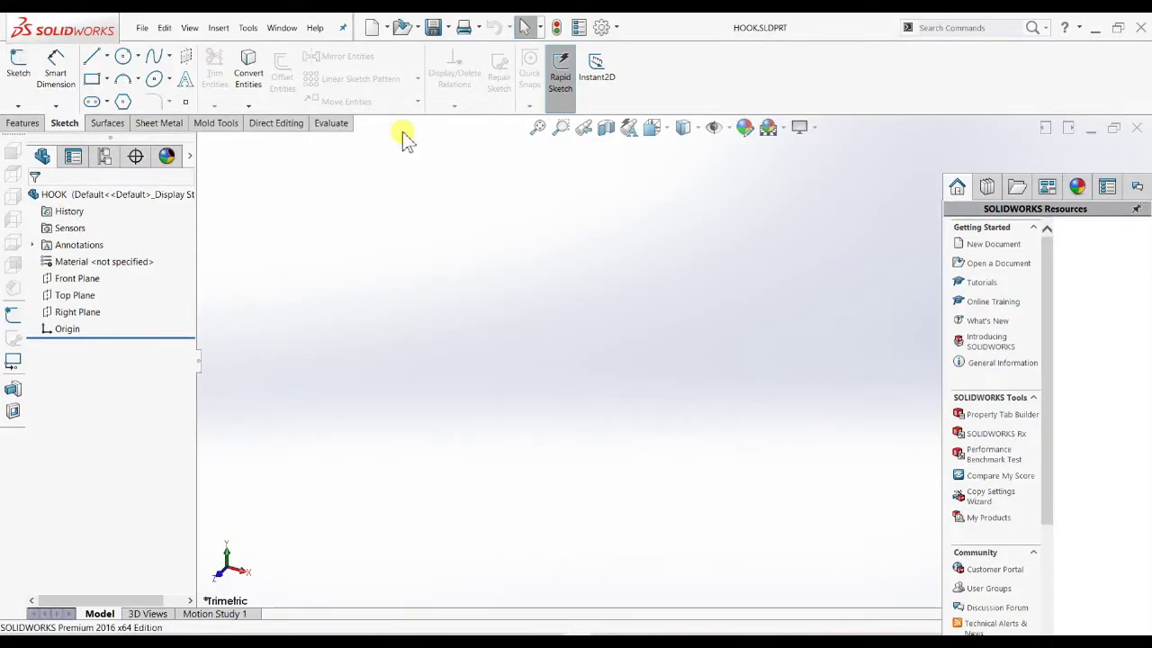
{"action": "left_click", "coordinate": [18, 65]}
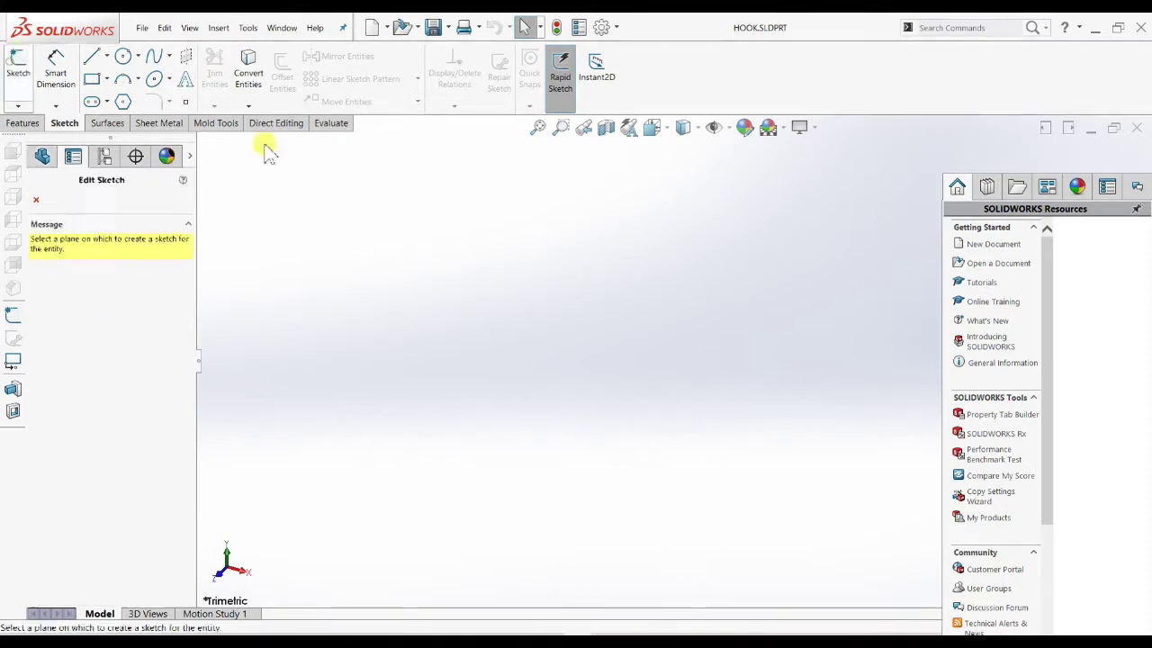
{"action": "left_click", "coordinate": [489, 230]}
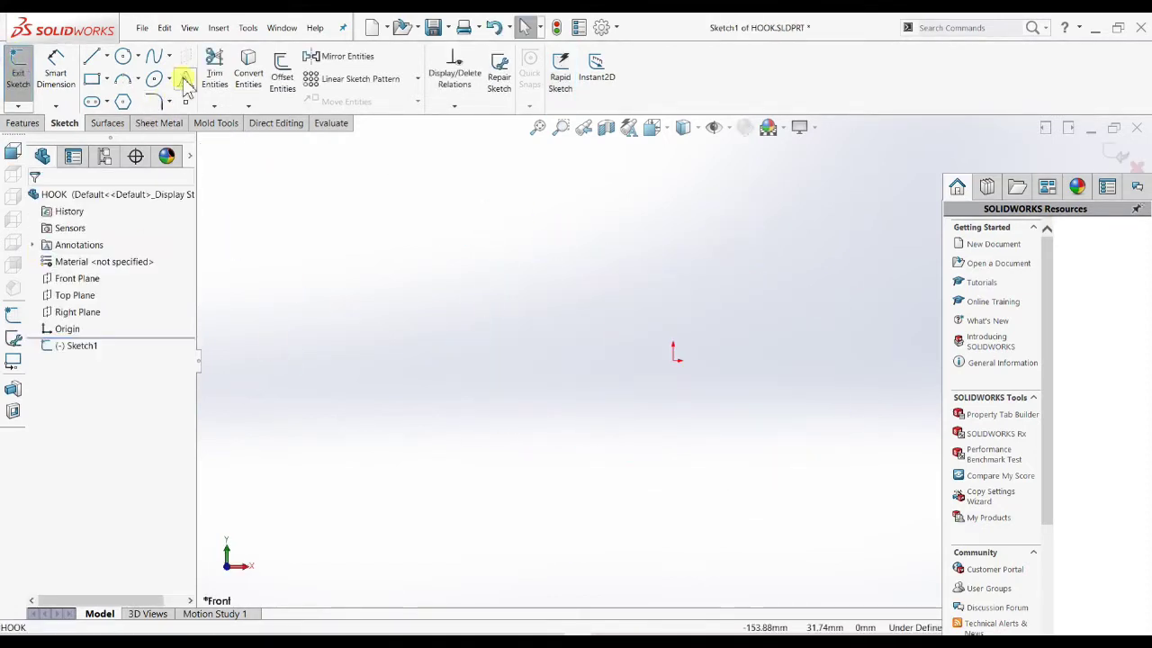
{"action": "left_click", "coordinate": [123, 56]}
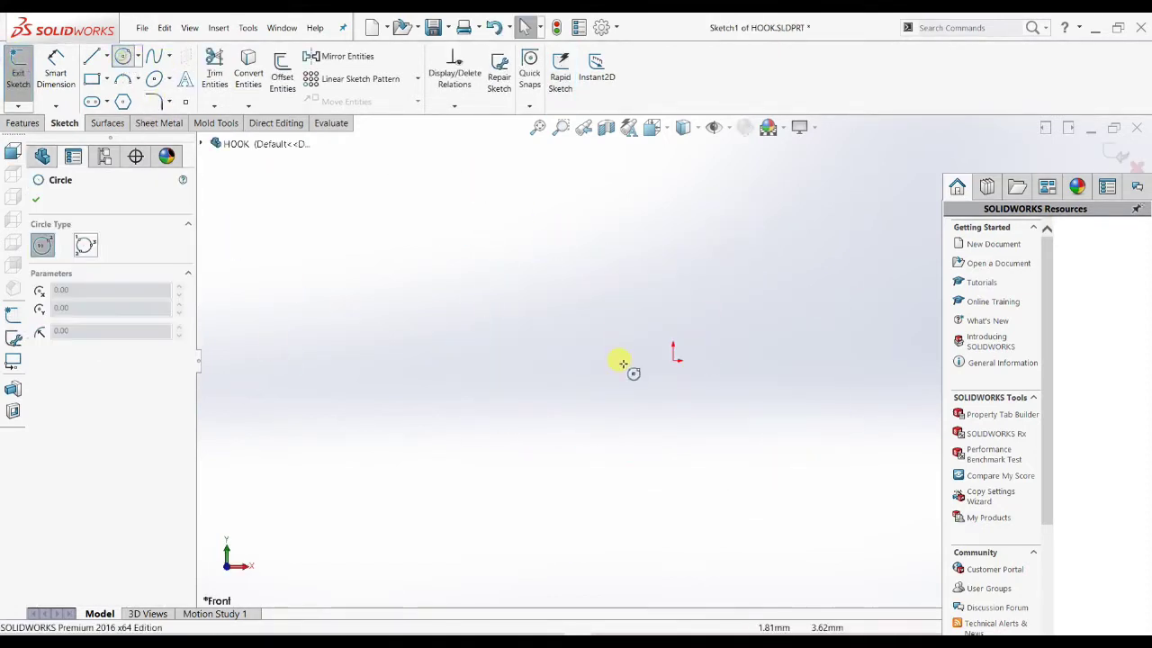
{"action": "left_click", "coordinate": [673, 358]}
{"action": "left_click", "coordinate": [602, 460]}
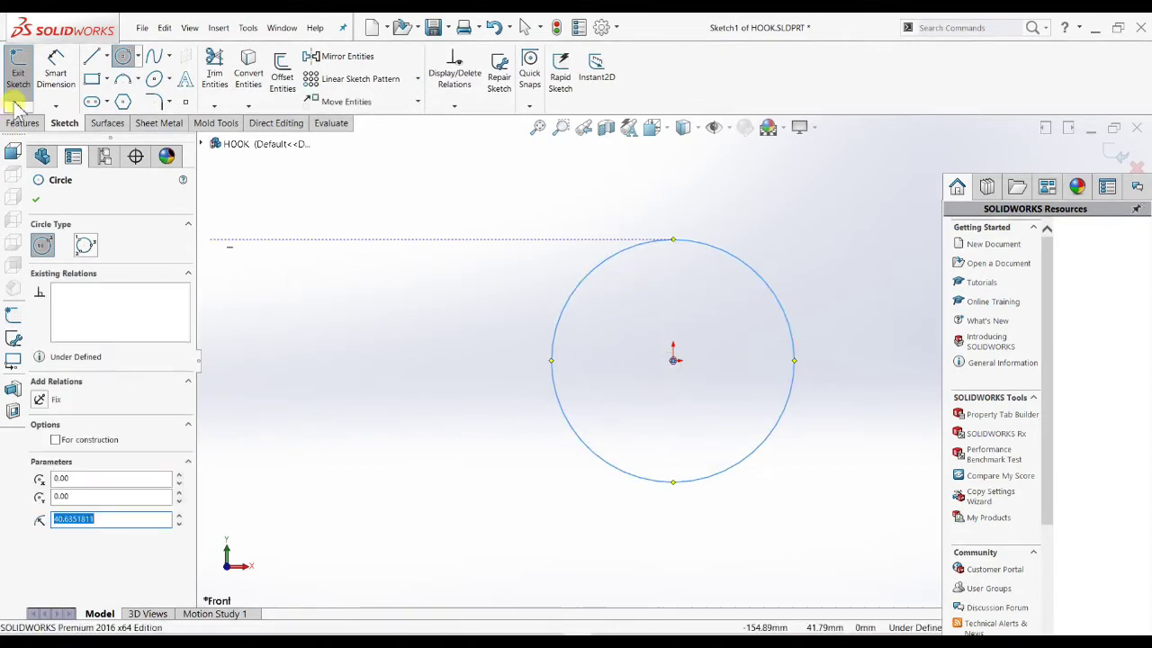
Dimension the circle's diameter to 120 mm.
{"action": "left_click", "coordinate": [56, 72]}
{"action": "left_click", "coordinate": [584, 286]}
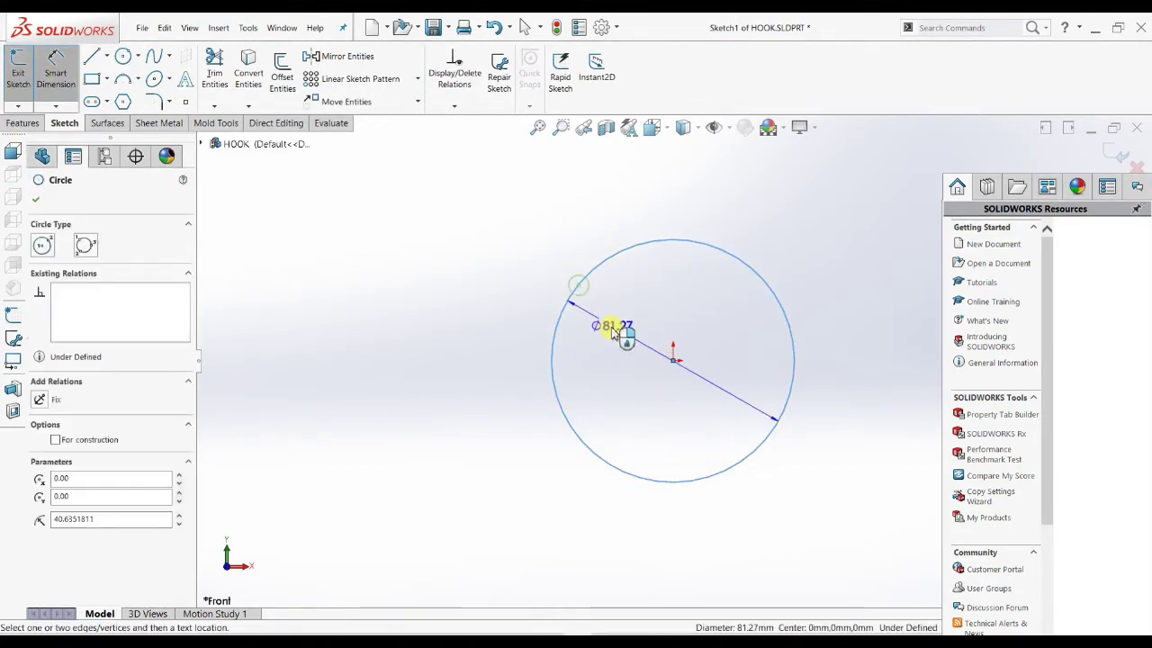
{"action": "left_click", "coordinate": [614, 331]}
{"action": "type", "text": "120"}
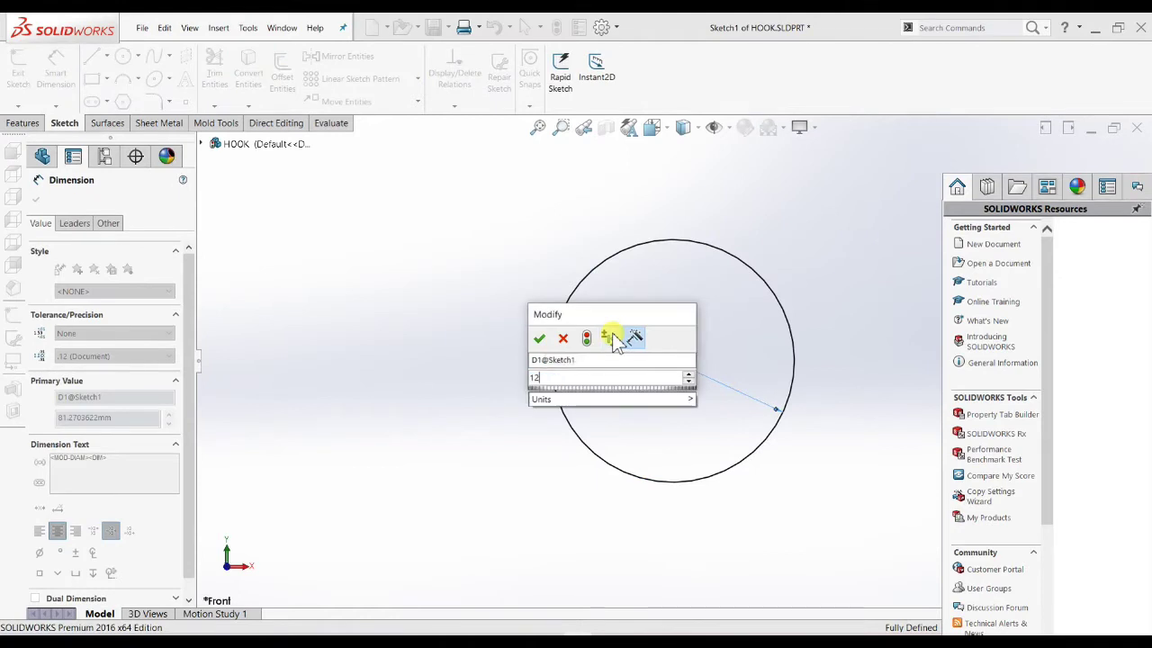
{"action": "key", "text": "Return"}
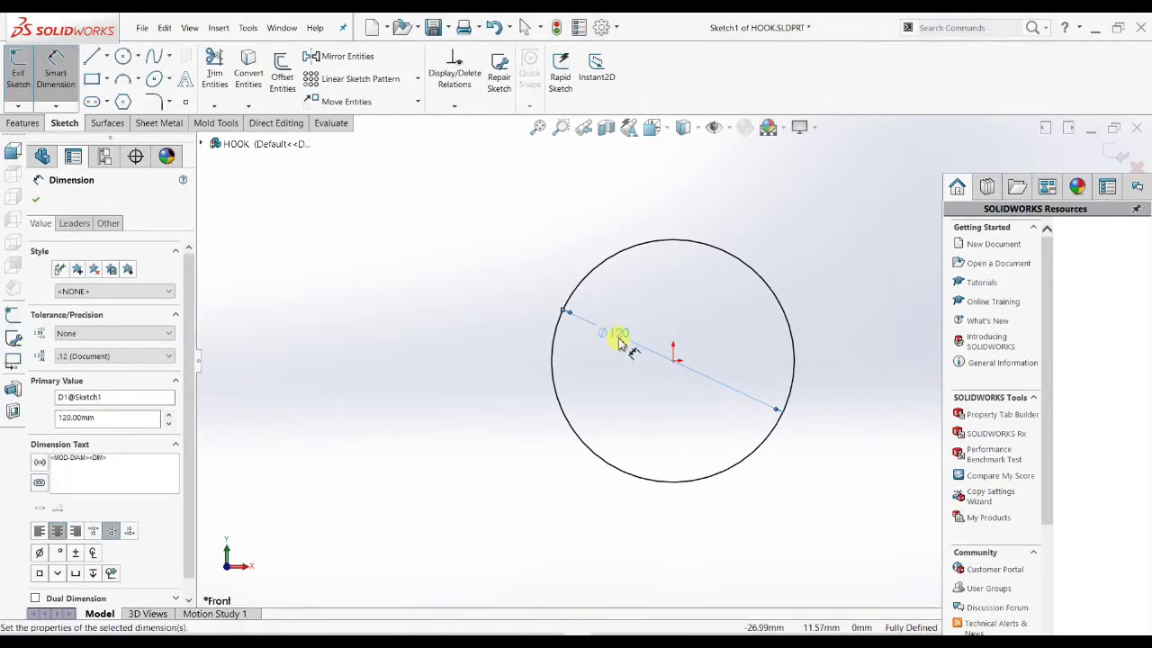
{"action": "left_click", "coordinate": [36, 199]}
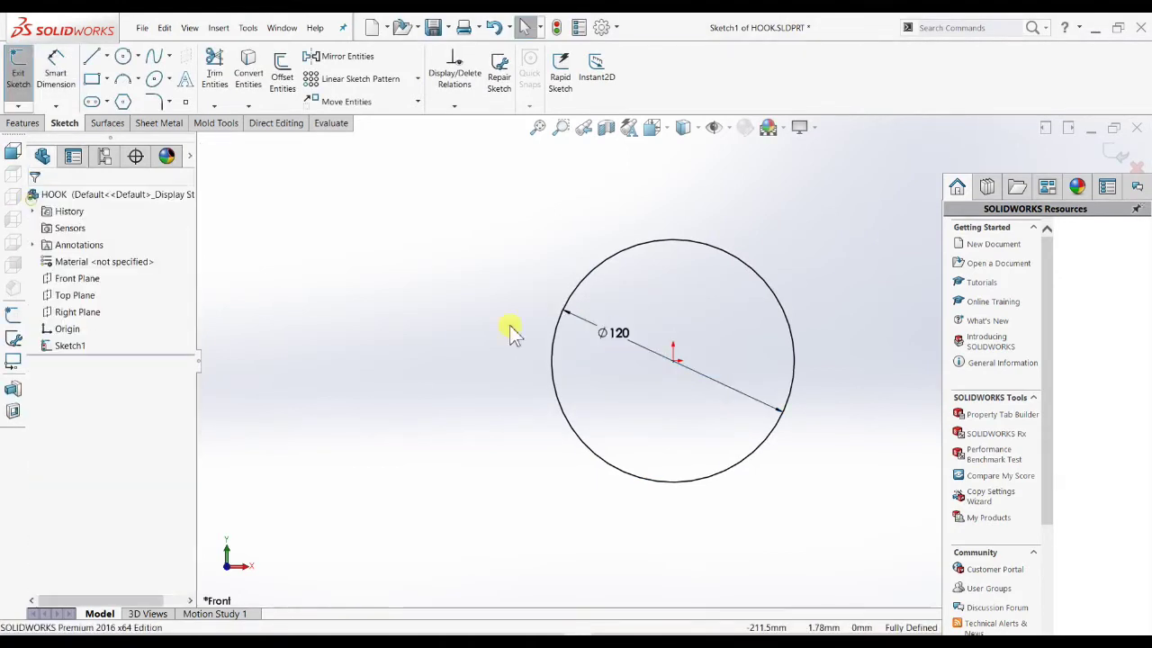
Draw a line from the circle's centre upward, well past the top of the circle.
{"action": "left_click", "coordinate": [91, 56]}
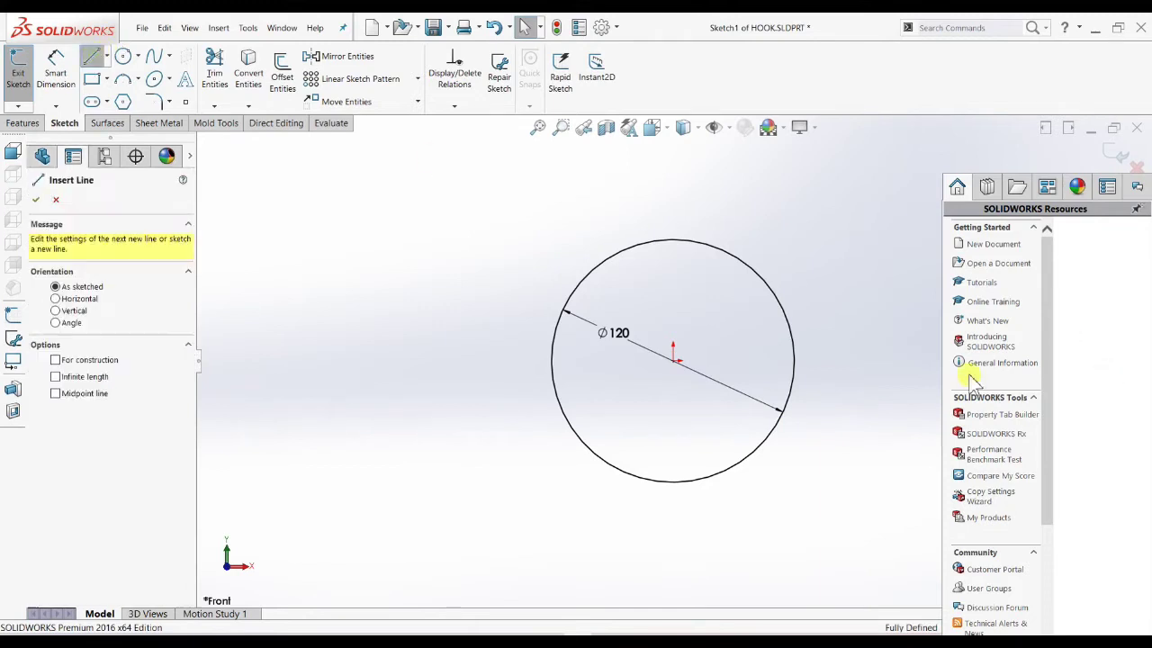
{"action": "left_click_drag", "start_coordinate": [673, 359], "coordinate": [691, 387]}
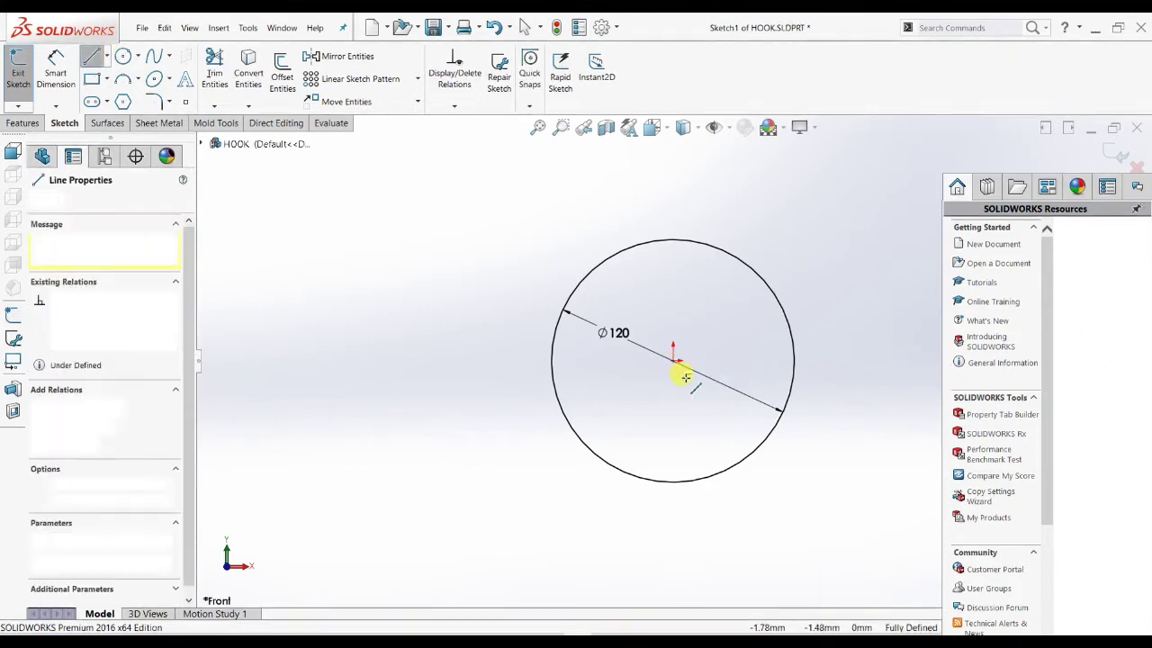
{"action": "key", "text": "Escape"}
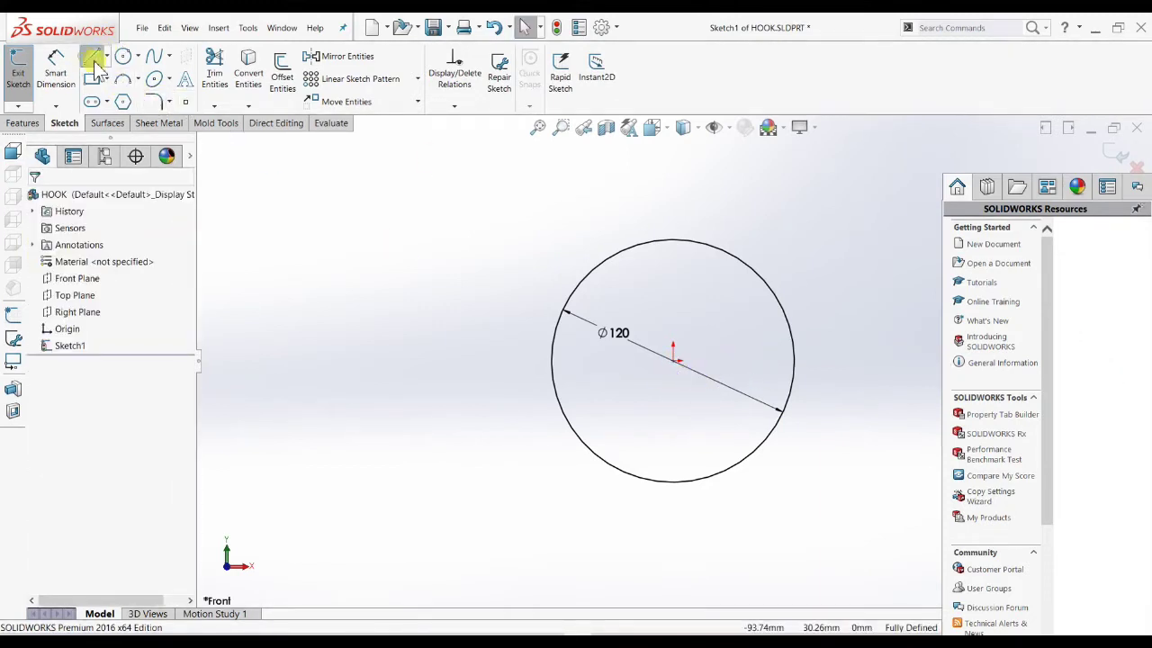
{"action": "left_click", "coordinate": [91, 56]}
{"action": "scroll", "coordinate": [763, 428], "scroll_direction": "down", "scroll_amount": 5}
{"action": "scroll", "coordinate": [499, 385], "scroll_direction": "up", "scroll_amount": 3}
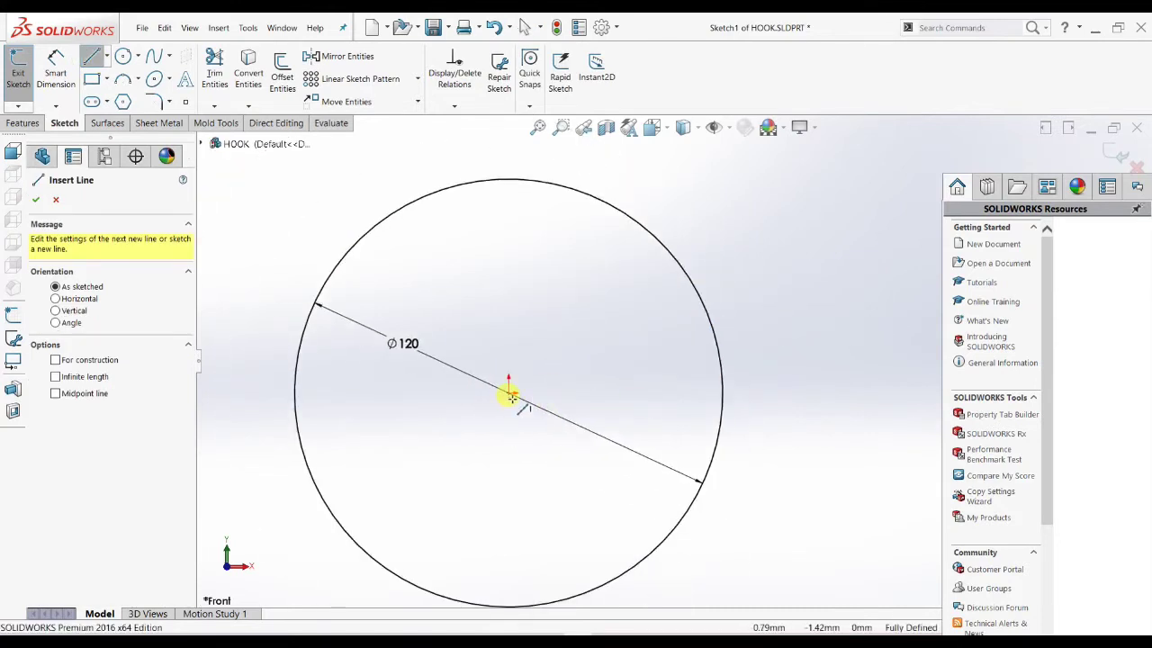
{"action": "left_click", "coordinate": [508, 394]}
{"action": "scroll", "coordinate": [582, 437], "scroll_direction": "up", "scroll_amount": 2}
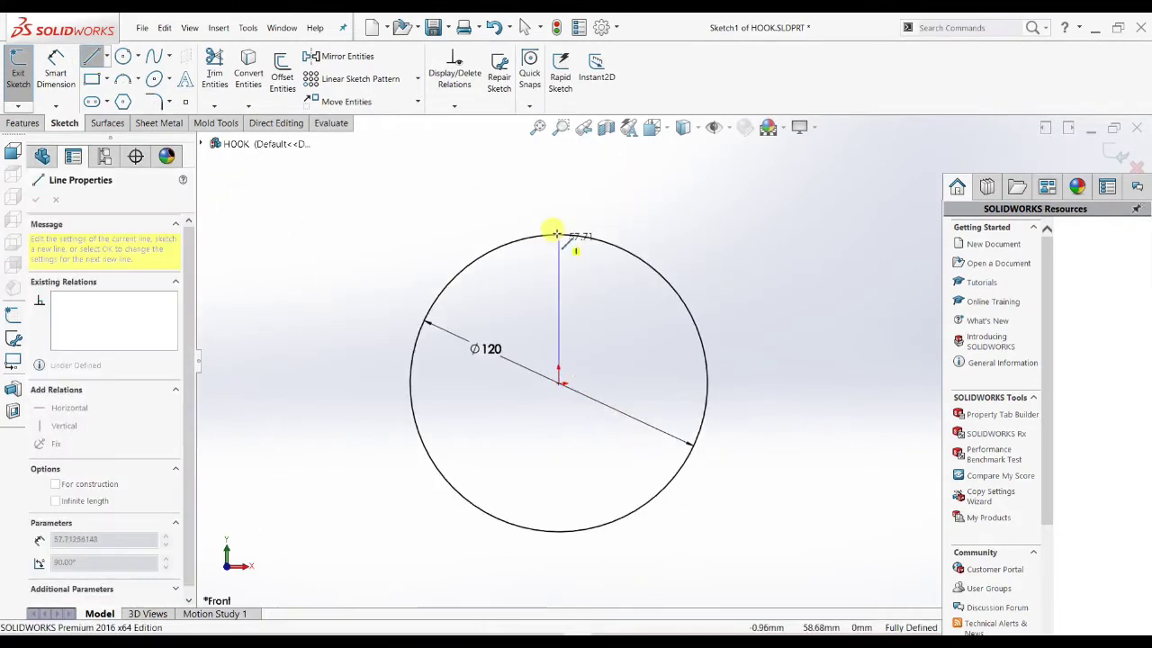
{"action": "left_click", "coordinate": [565, 156]}
{"action": "key", "text": "Escape"}
Give the line a Vertical relation, then return to the hook drawing in Photos.
{"action": "left_click_drag", "start_coordinate": [618, 184], "coordinate": [518, 216]}
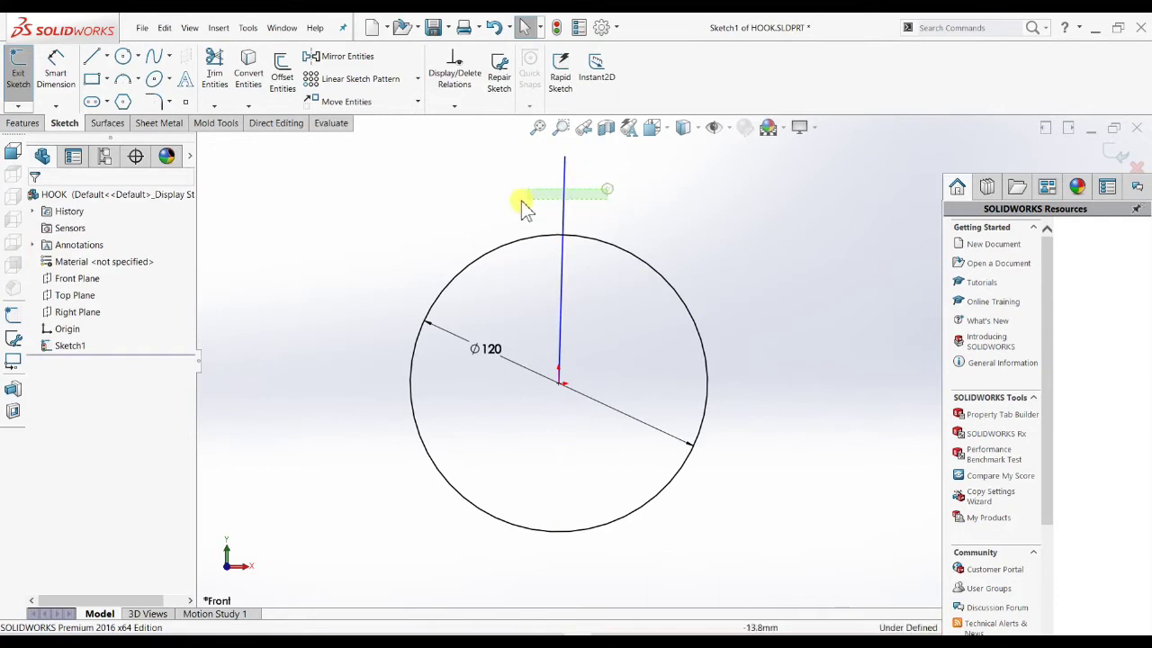
{"action": "left_click", "coordinate": [55, 368]}
{"action": "key", "text": "Escape"}
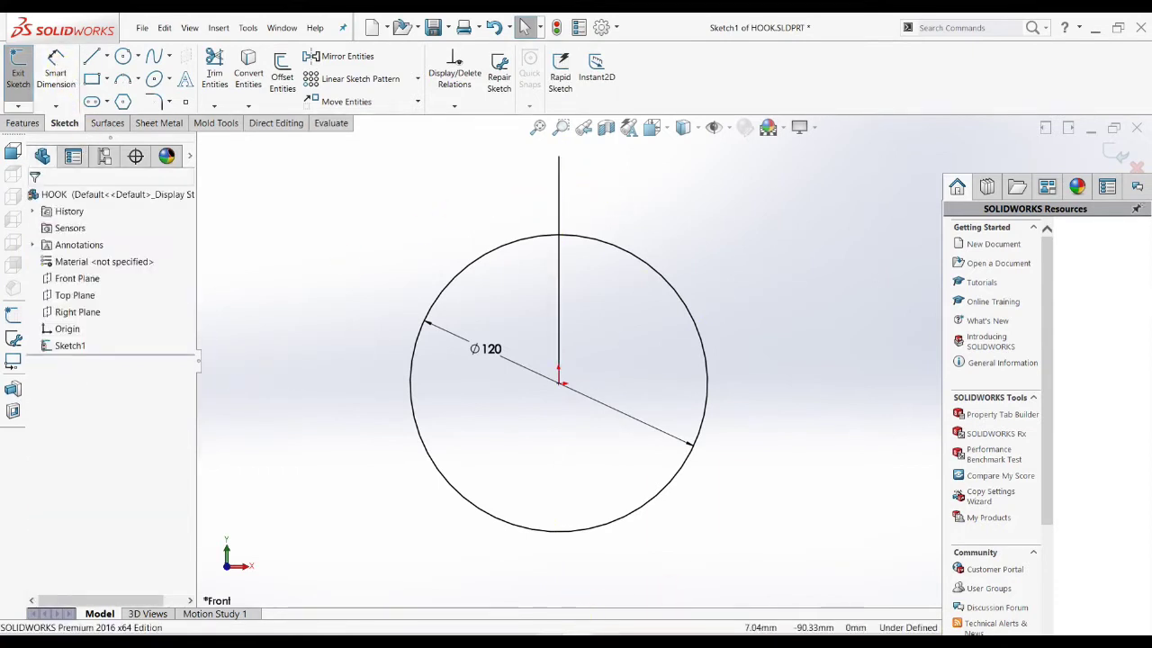
{"action": "key", "text": "alt+Tab"}
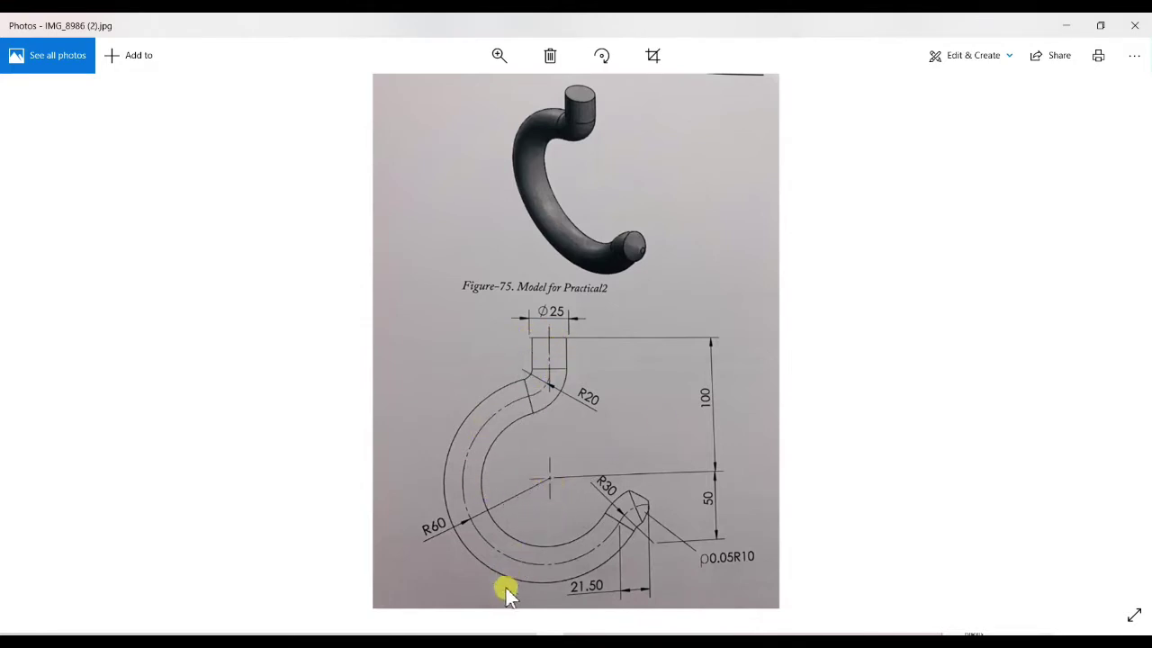
Dimension the vertical line's top end 100 mm above the Ø120 circle's centre.
{"action": "key", "text": "alt+Tab"}
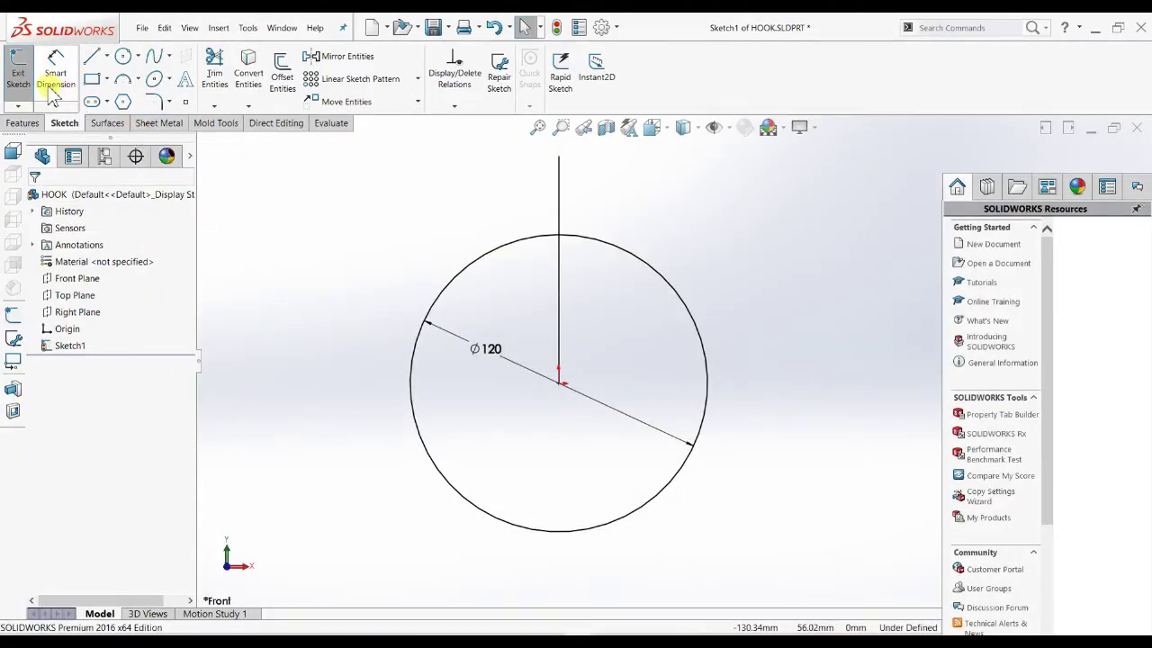
{"action": "left_click", "coordinate": [91, 56]}
{"action": "left_click", "coordinate": [558, 383]}
{"action": "left_click", "coordinate": [558, 159]}
{"action": "left_click", "coordinate": [558, 158]}
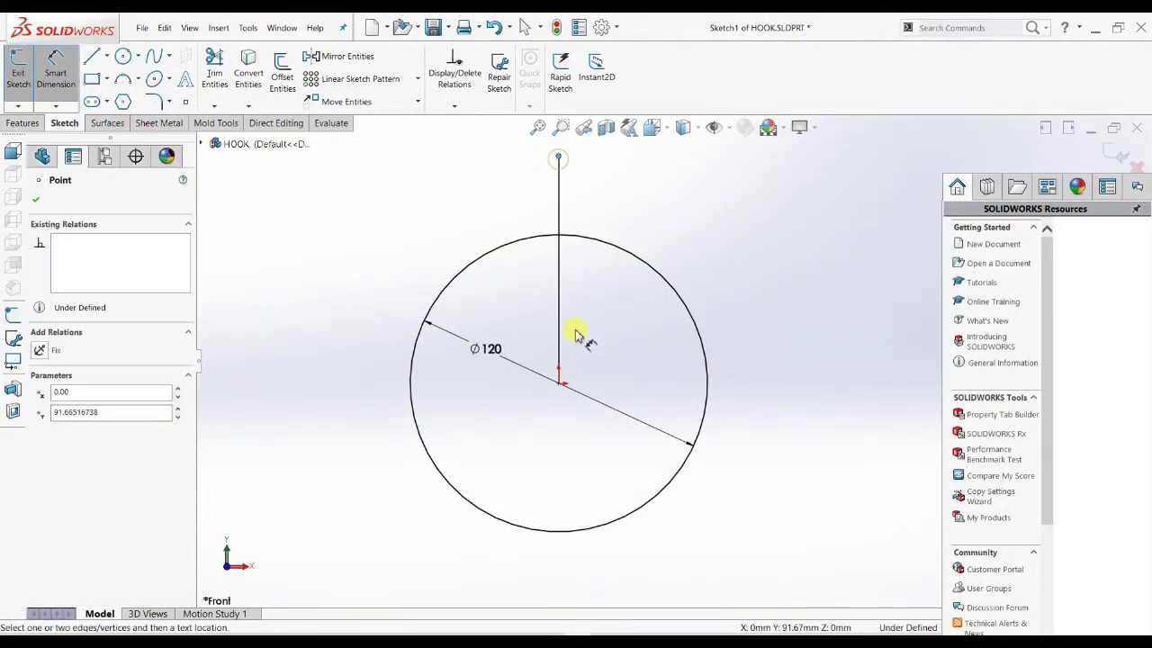
{"action": "left_click", "coordinate": [558, 383]}
{"action": "left_click", "coordinate": [778, 305]}
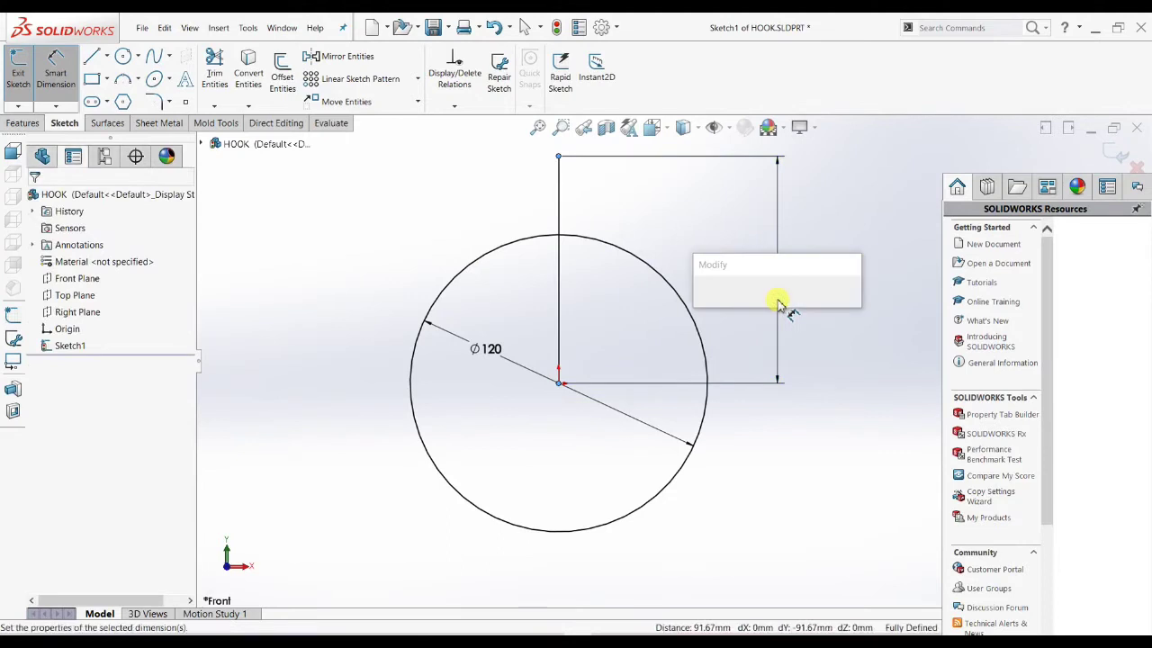
{"action": "type", "text": "100"}
{"action": "key", "text": "Return"}
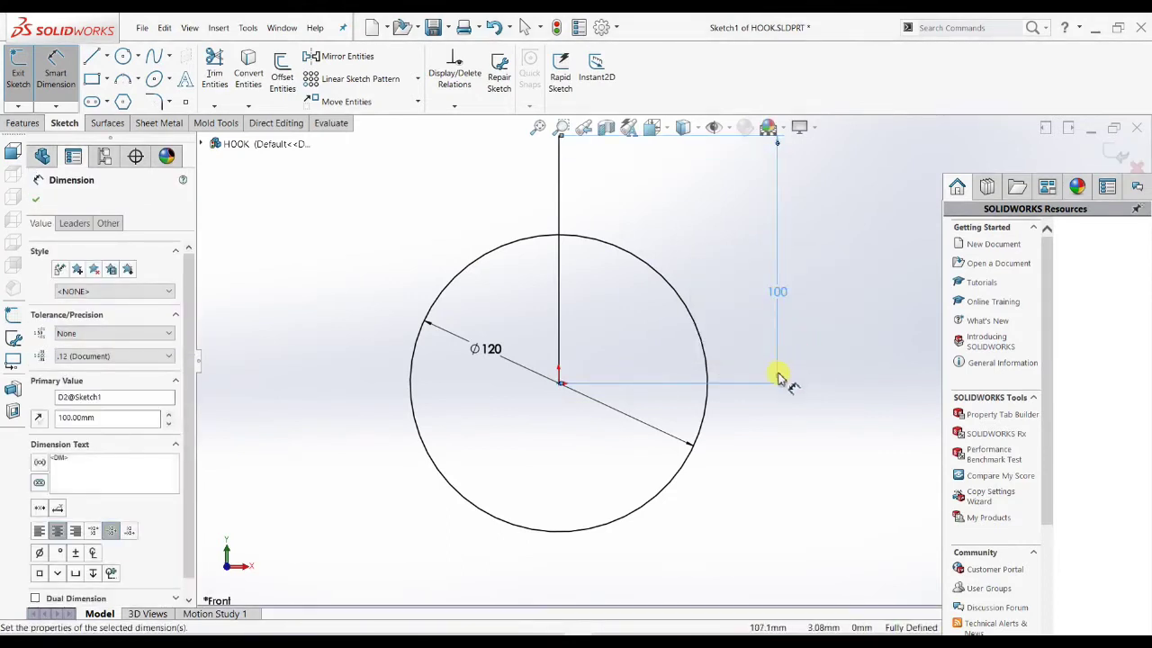
{"action": "scroll", "coordinate": [720, 360], "scroll_direction": "up", "scroll_amount": 3}
{"action": "scroll", "coordinate": [666, 342], "scroll_direction": "down", "scroll_amount": 2}
{"action": "key", "text": "Escape"}
{"action": "key", "text": "Escape"}
{"action": "scroll", "coordinate": [685, 500], "scroll_direction": "down", "scroll_amount": 1}
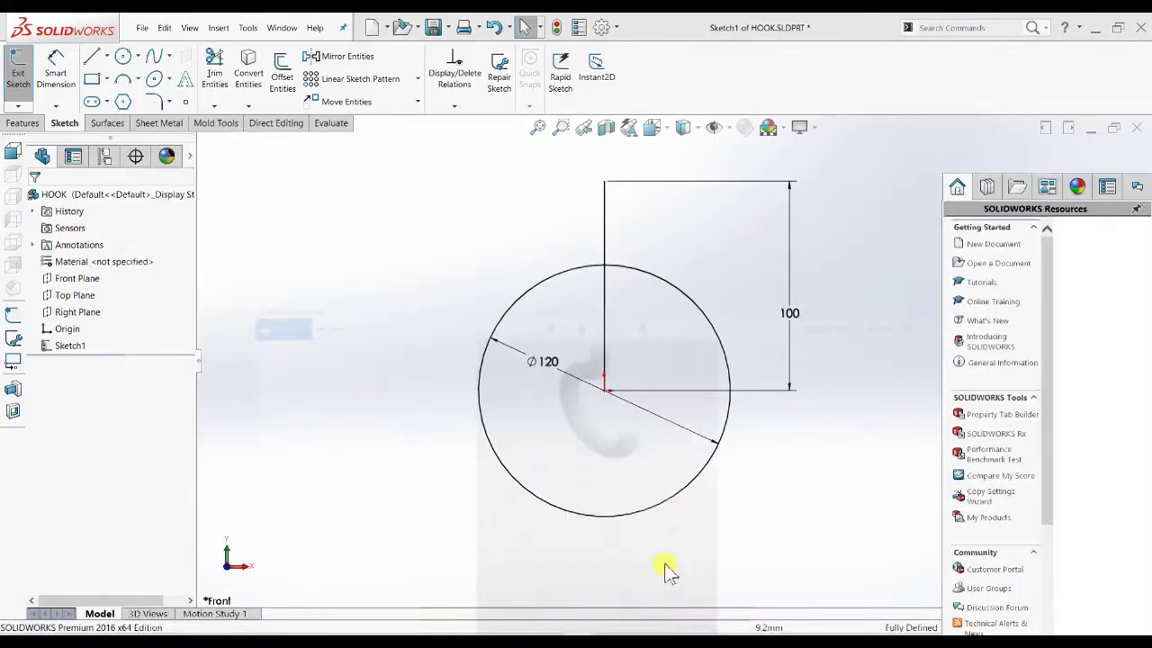
Sketch a second circle below the big one and dimension it Ø60.
{"action": "left_click", "coordinate": [123, 56]}
{"action": "left_click", "coordinate": [704, 523]}
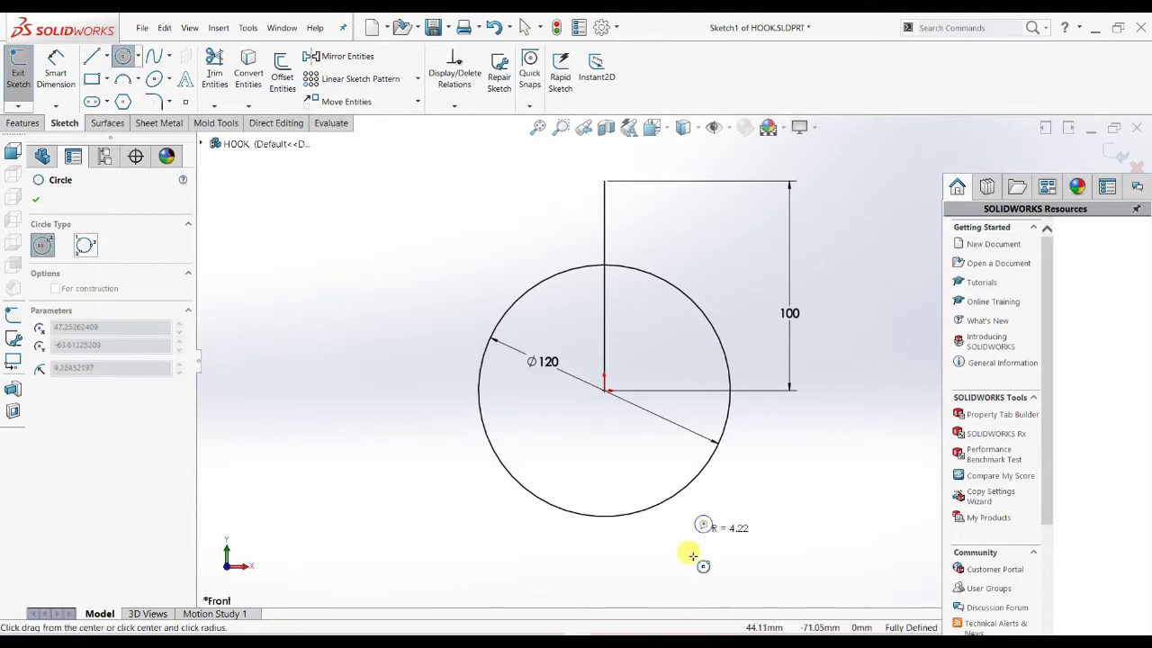
{"action": "left_click", "coordinate": [687, 562]}
{"action": "key", "text": "Escape"}
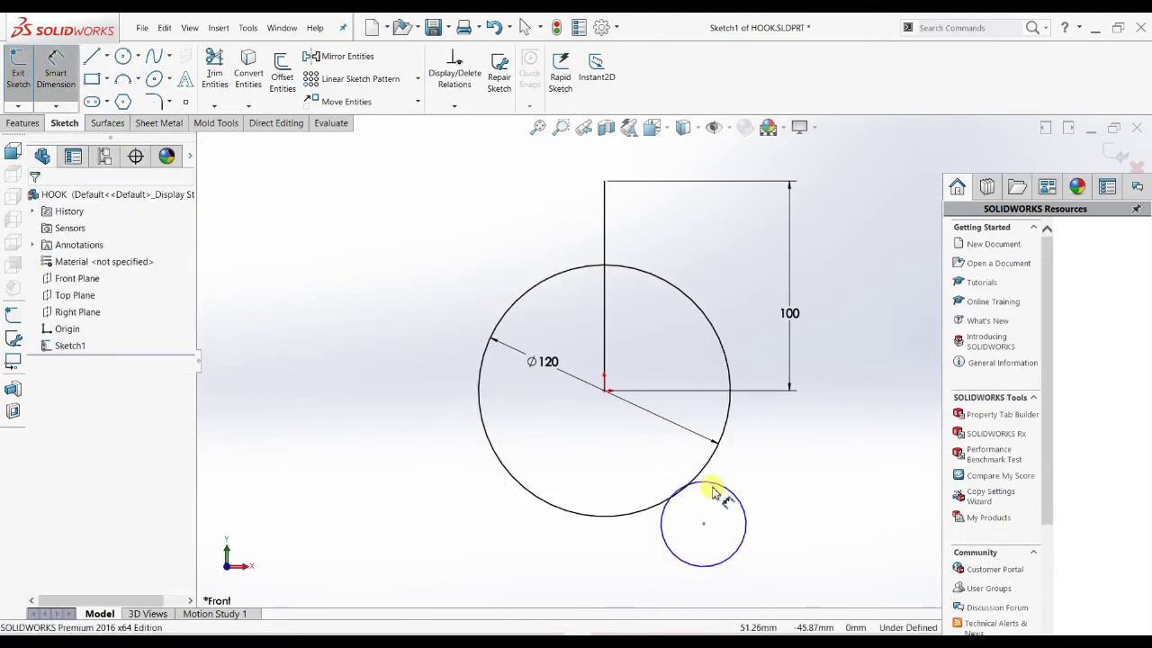
{"action": "left_click", "coordinate": [682, 474]}
{"action": "left_click", "coordinate": [630, 462]}
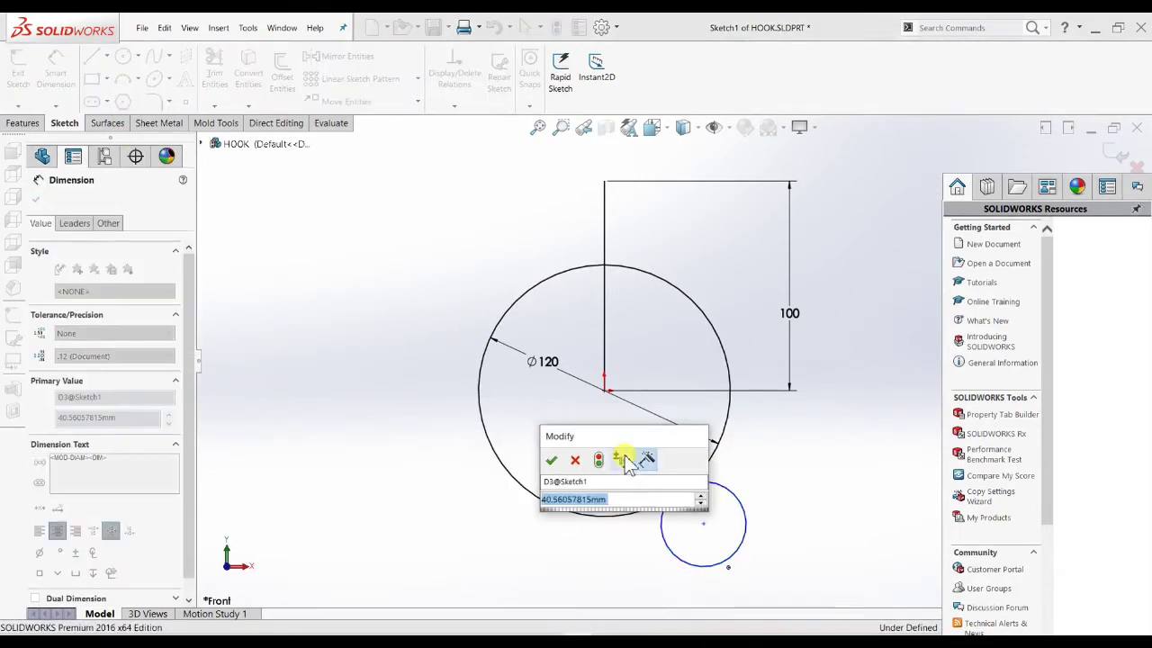
{"action": "type", "text": "60"}
{"action": "key", "text": "Return"}
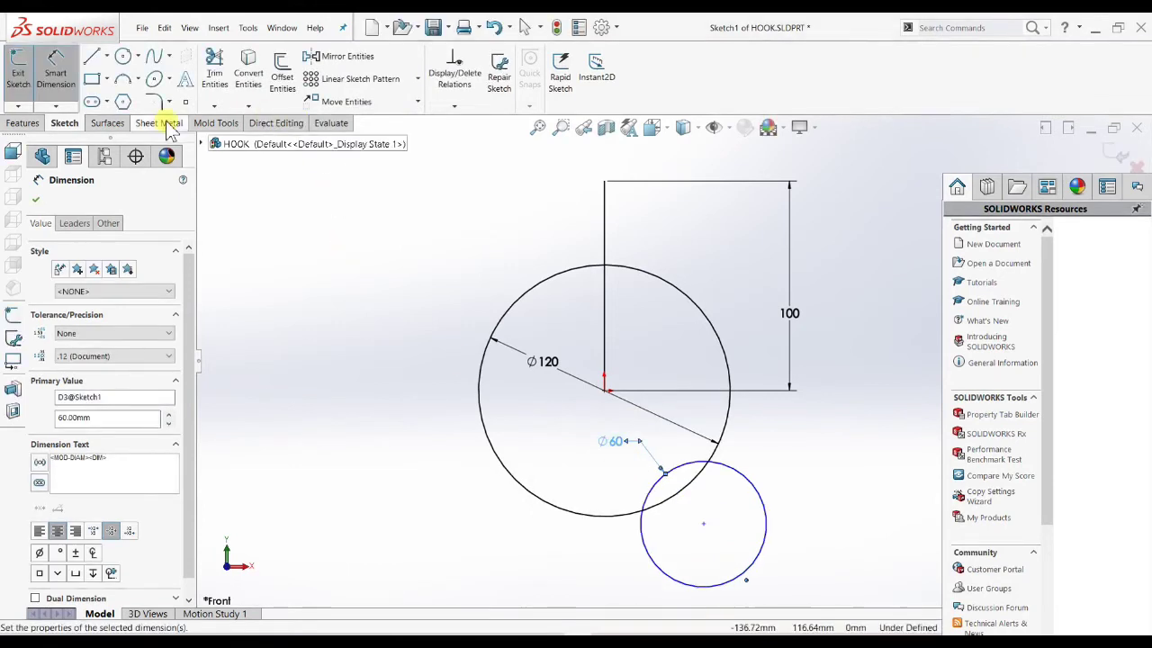
Place the Ø60 circle's centre 50 mm vertically below the big circle's centre.
{"action": "left_click", "coordinate": [606, 391]}
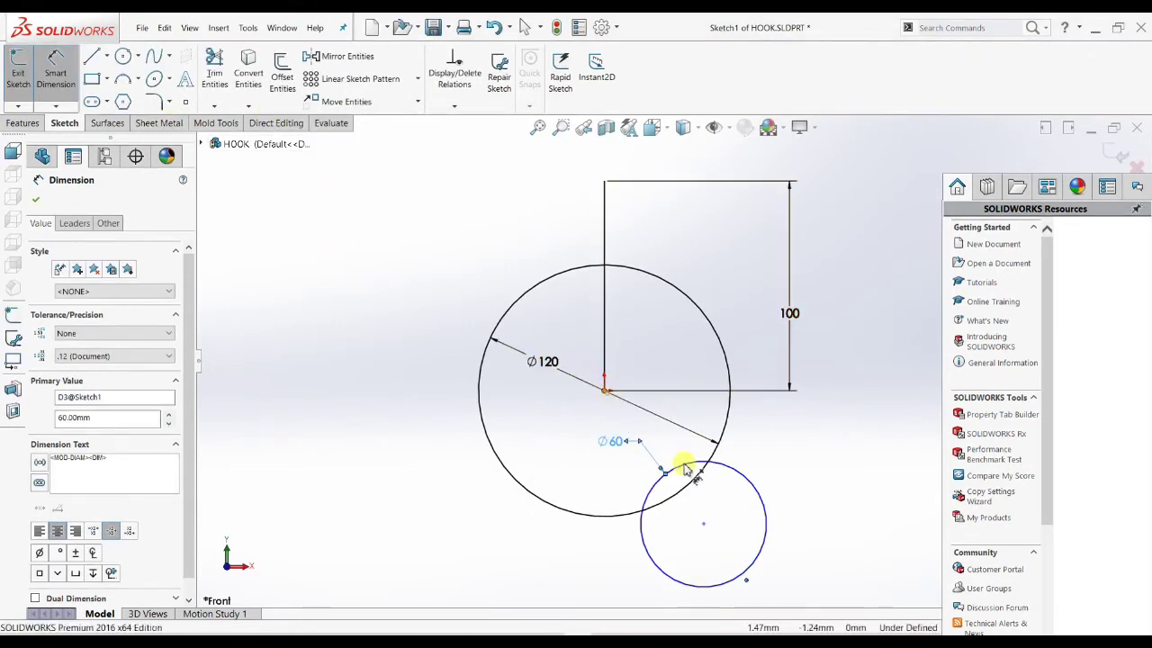
{"action": "left_click", "coordinate": [706, 524]}
{"action": "left_click", "coordinate": [819, 468]}
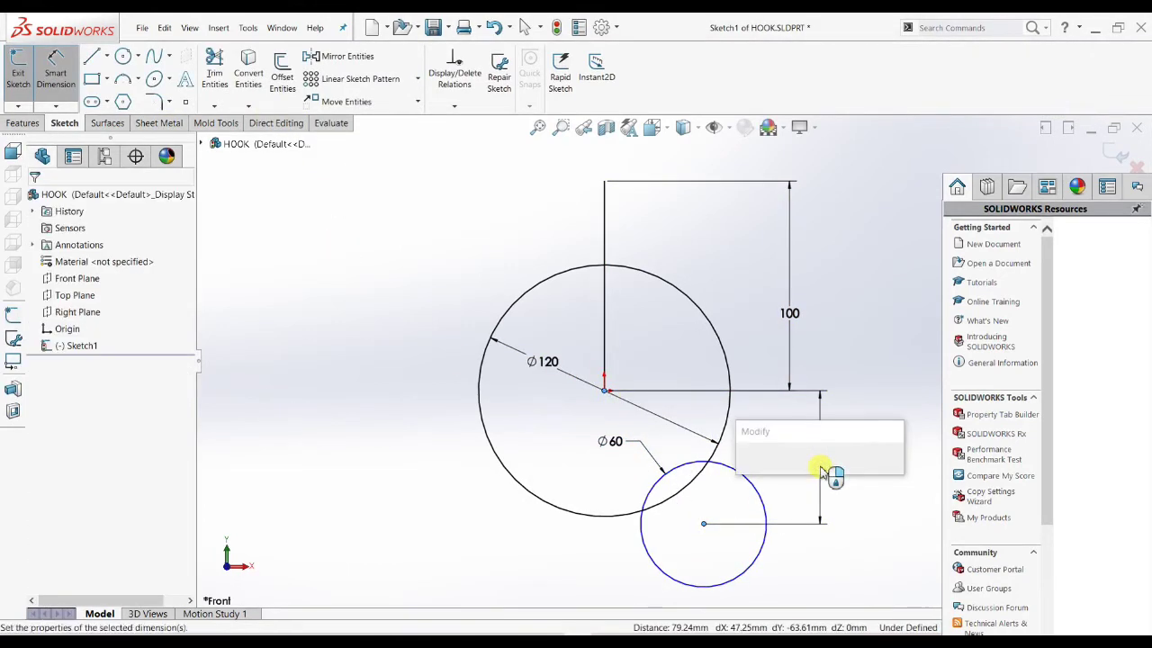
{"action": "type", "text": "50"}
{"action": "key", "text": "Return"}
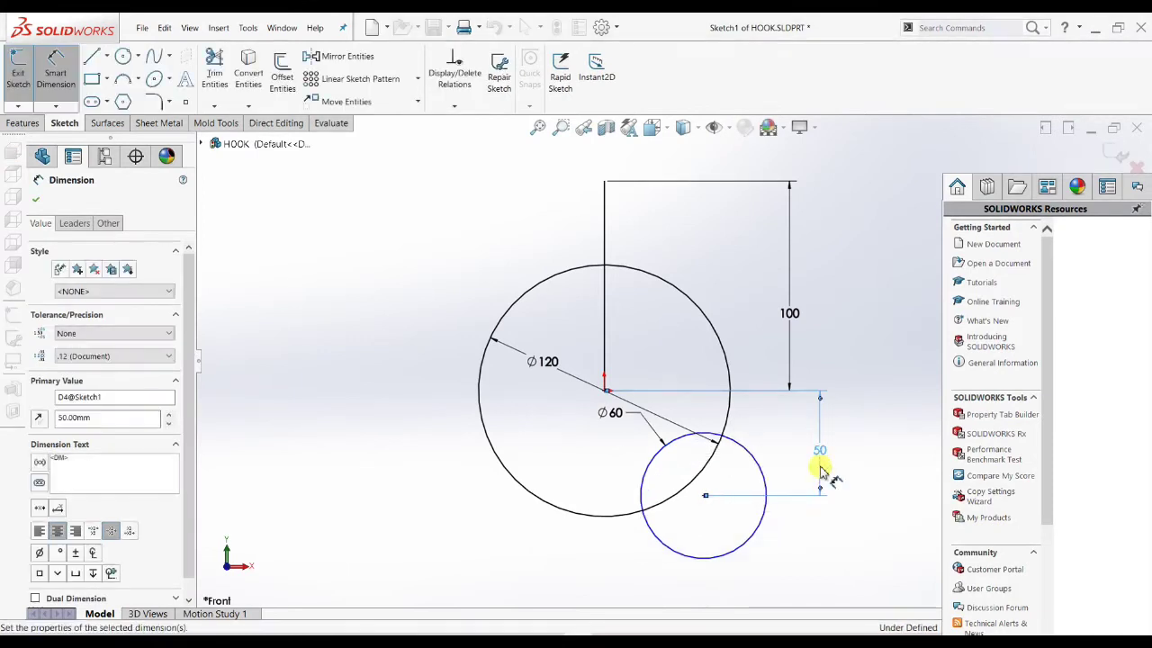
{"action": "key", "text": "Escape"}
{"action": "key", "text": "Escape"}
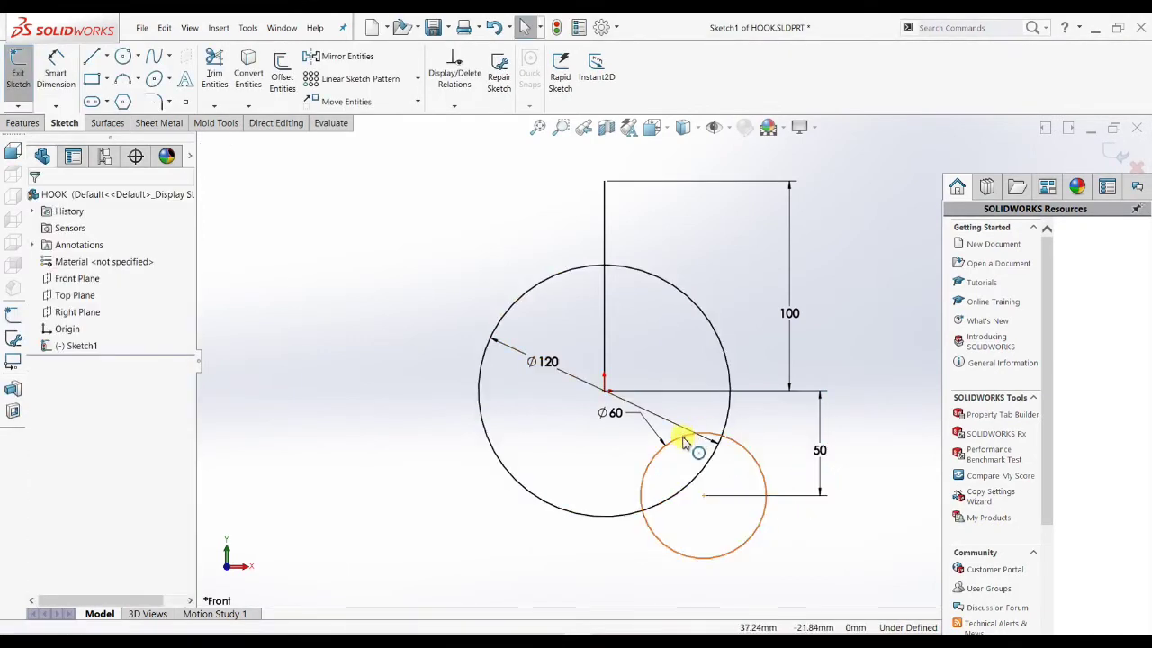
Make the Ø60 circle tangent to the Ø120 circle.
{"action": "left_click", "coordinate": [711, 517]}
{"action": "left_click", "coordinate": [682, 490], "text": "ctrl"}
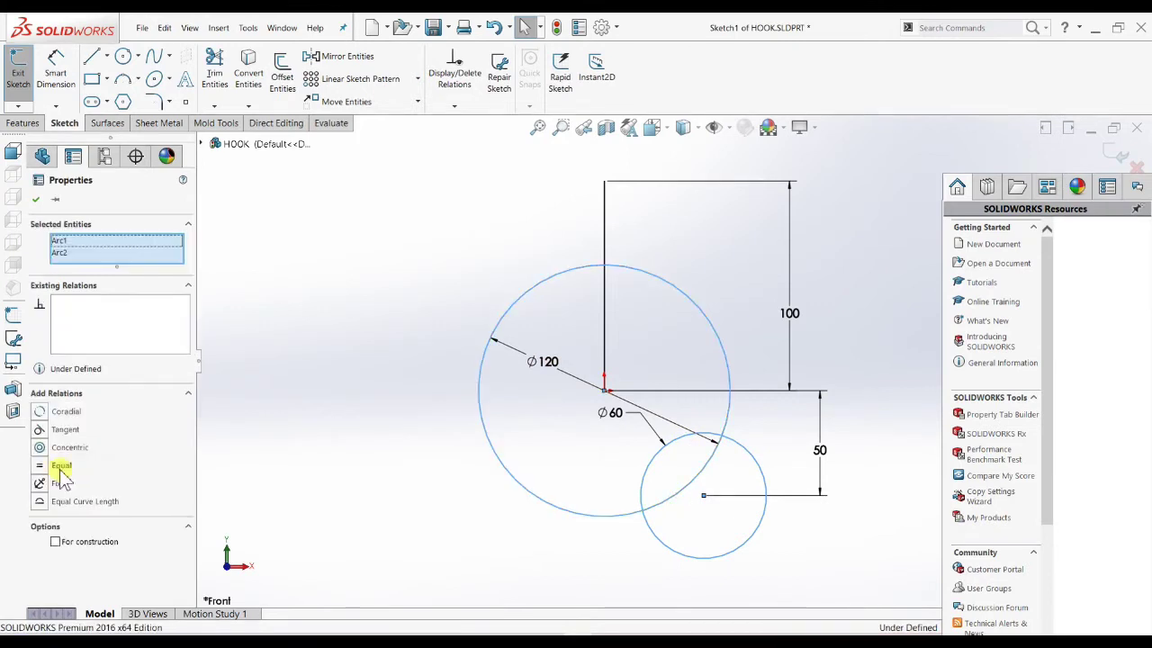
{"action": "left_click", "coordinate": [65, 430]}
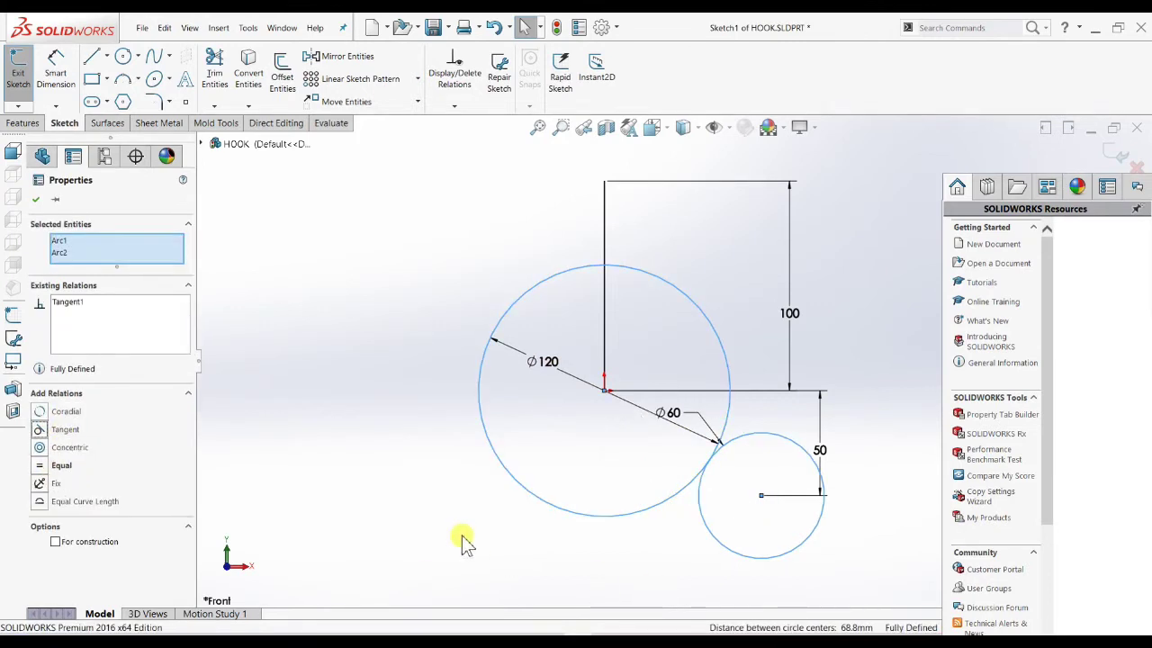
{"action": "key", "text": "Escape"}
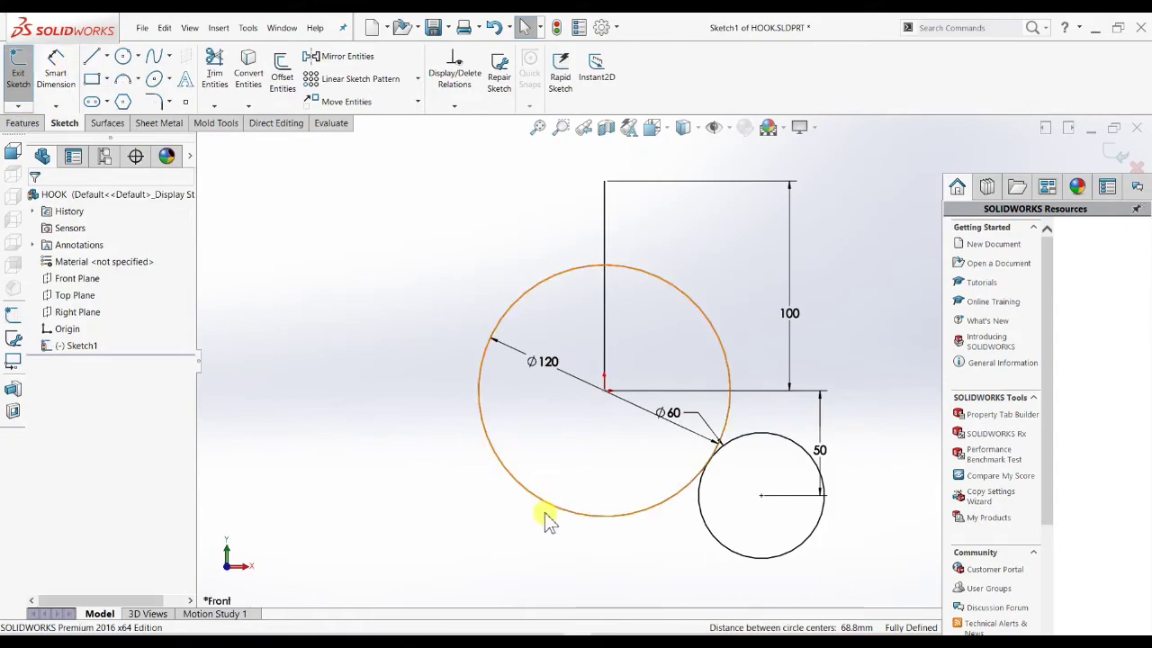
After checking the drawing, sketch a short vertical line from above the Ø60 circle into it.
{"action": "key", "text": "alt+Tab"}
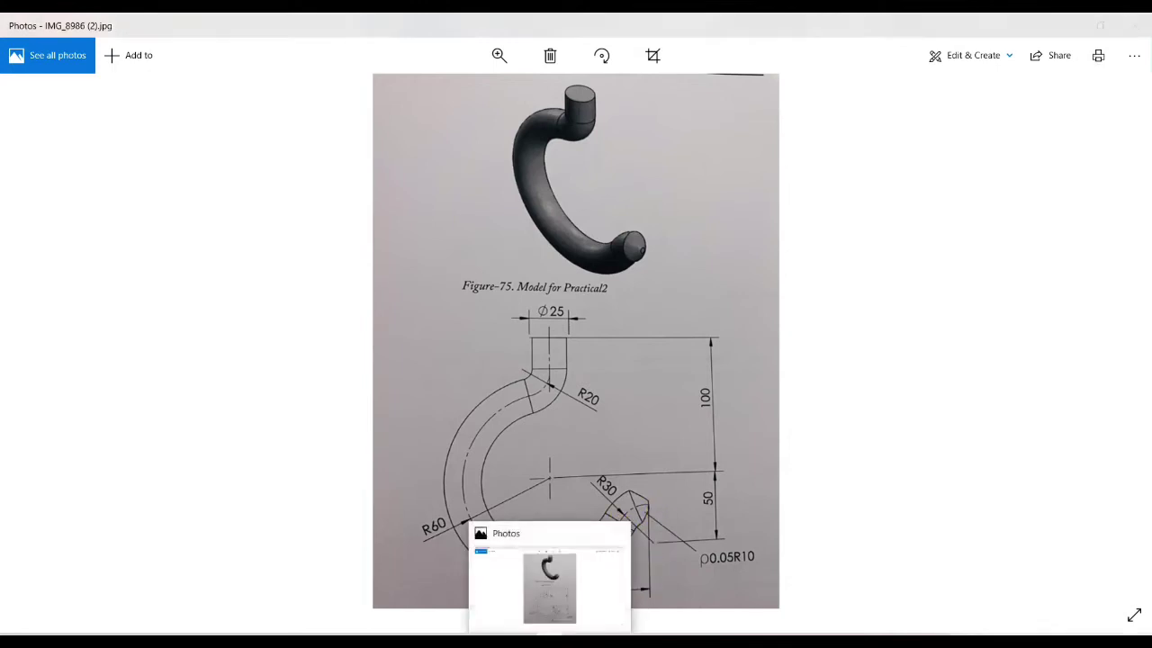
{"action": "left_click", "coordinate": [546, 641]}
{"action": "left_click", "coordinate": [91, 57]}
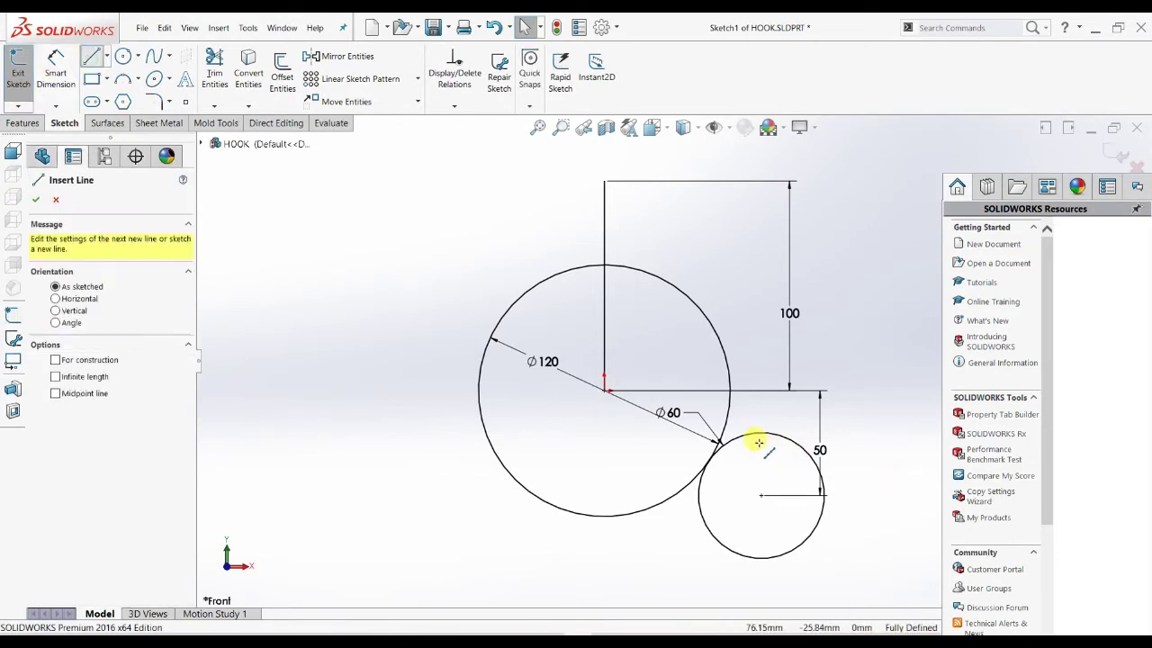
{"action": "scroll", "coordinate": [759, 437], "scroll_direction": "down", "scroll_amount": 3}
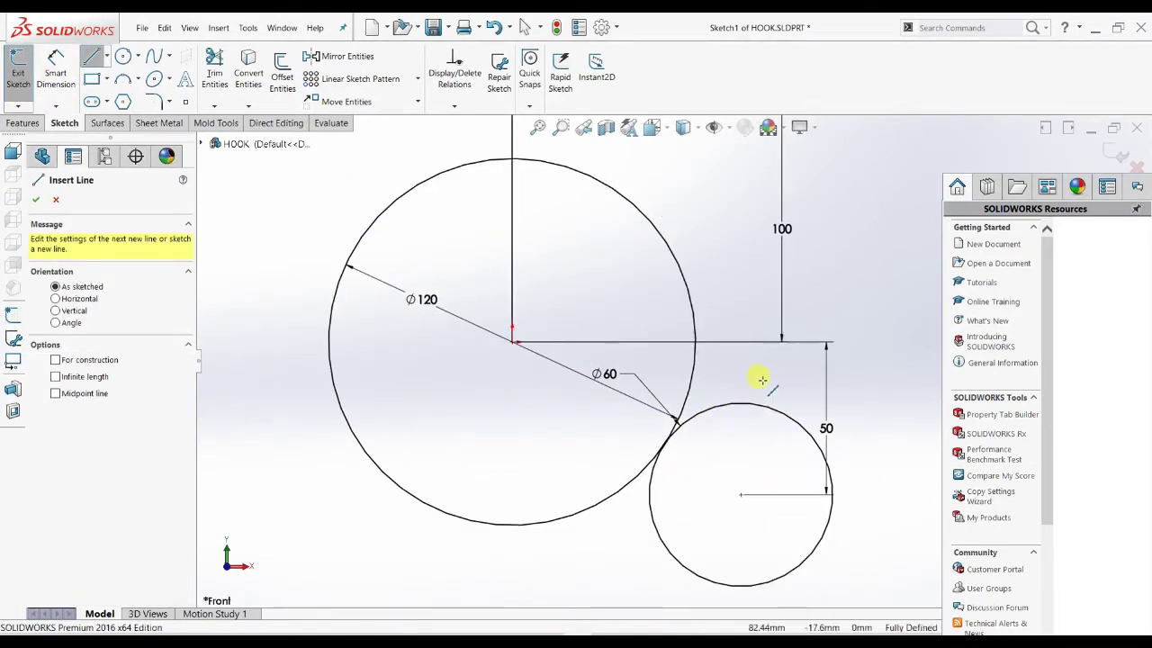
{"action": "left_click", "coordinate": [735, 358]}
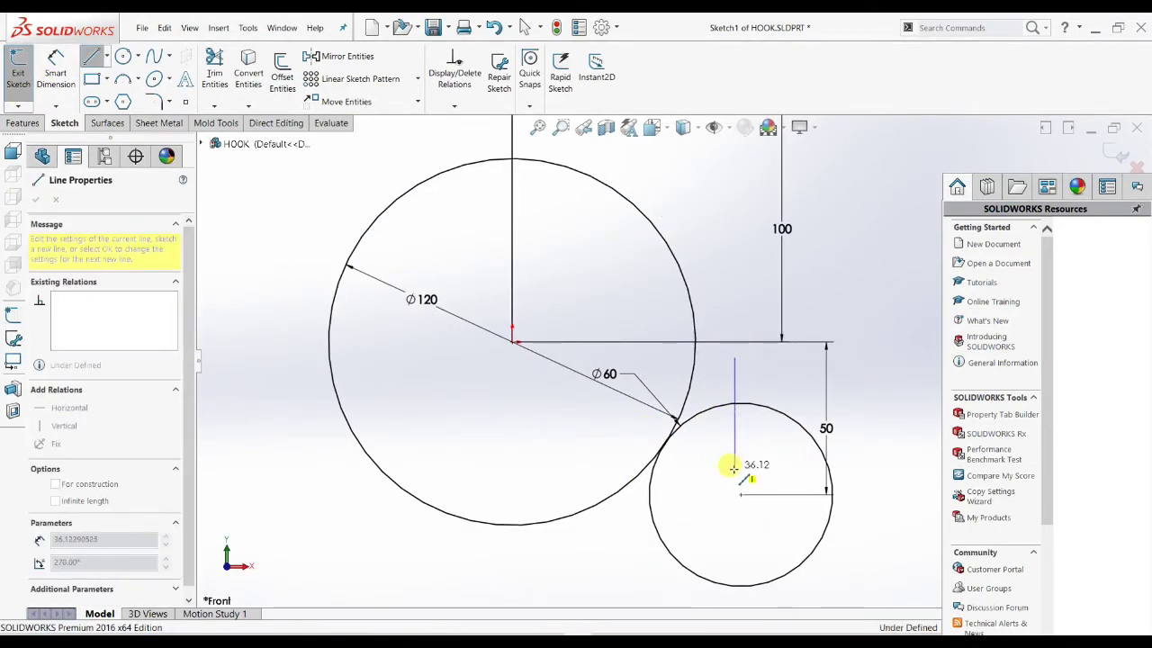
{"action": "left_click", "coordinate": [733, 467]}
{"action": "key", "text": "Escape"}
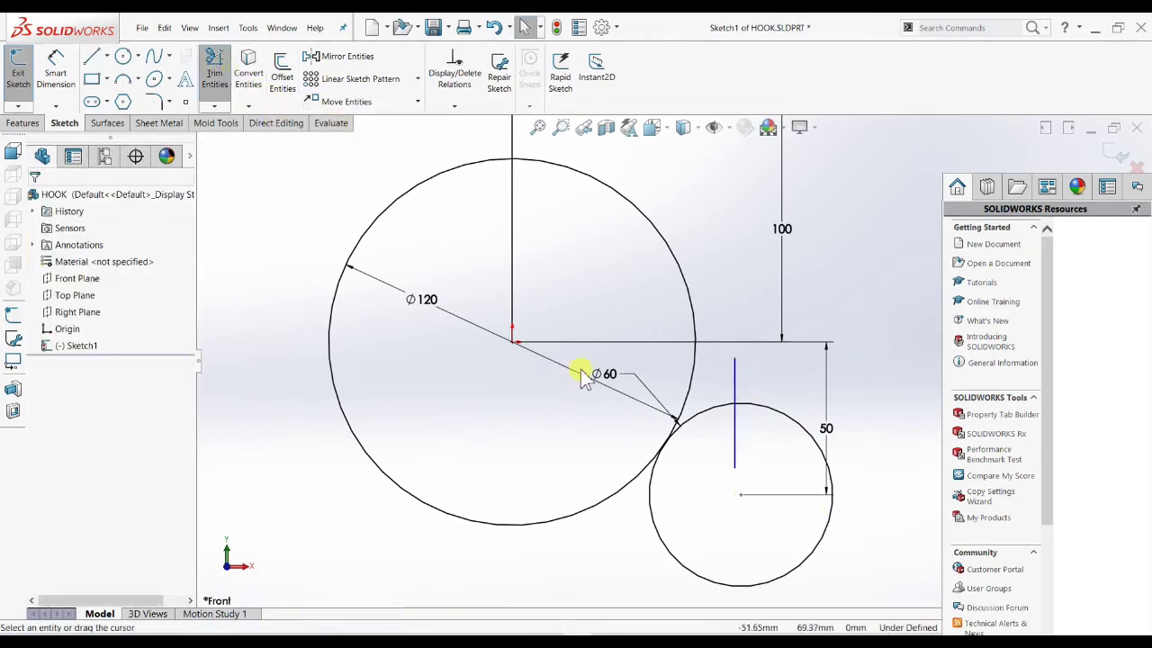
Trim the outer arcs of both circles and dimension the tip line 21 from the arcs' junction.
{"action": "left_click_drag", "start_coordinate": [860, 477], "coordinate": [759, 540]}
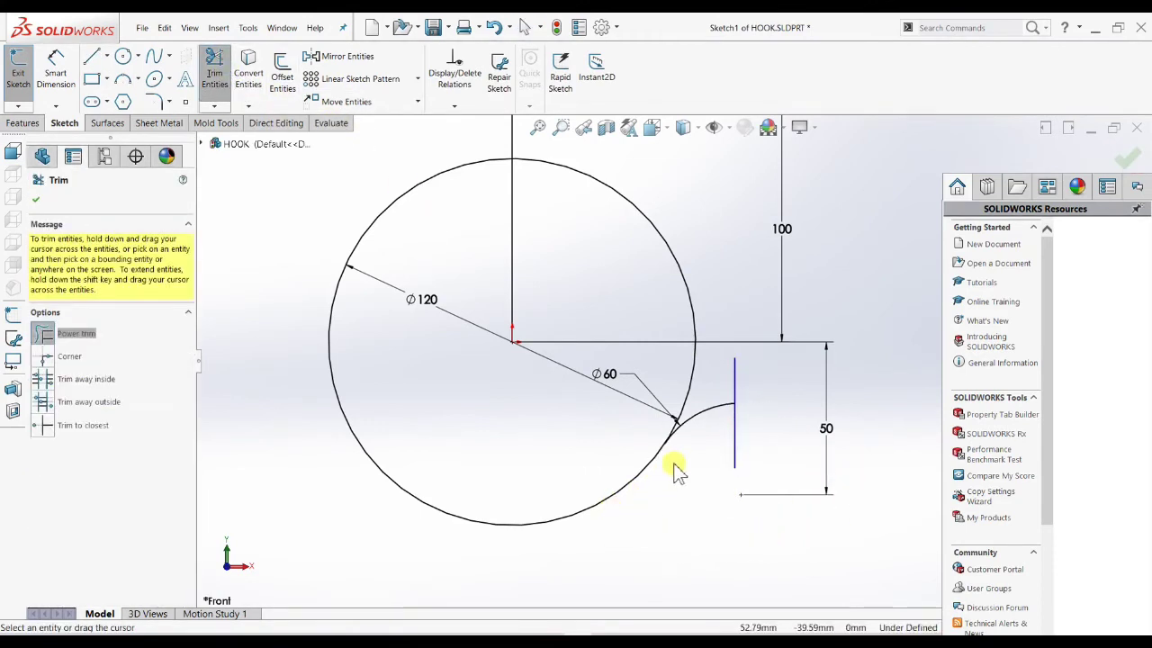
{"action": "left_click_drag", "start_coordinate": [731, 341], "coordinate": [679, 211]}
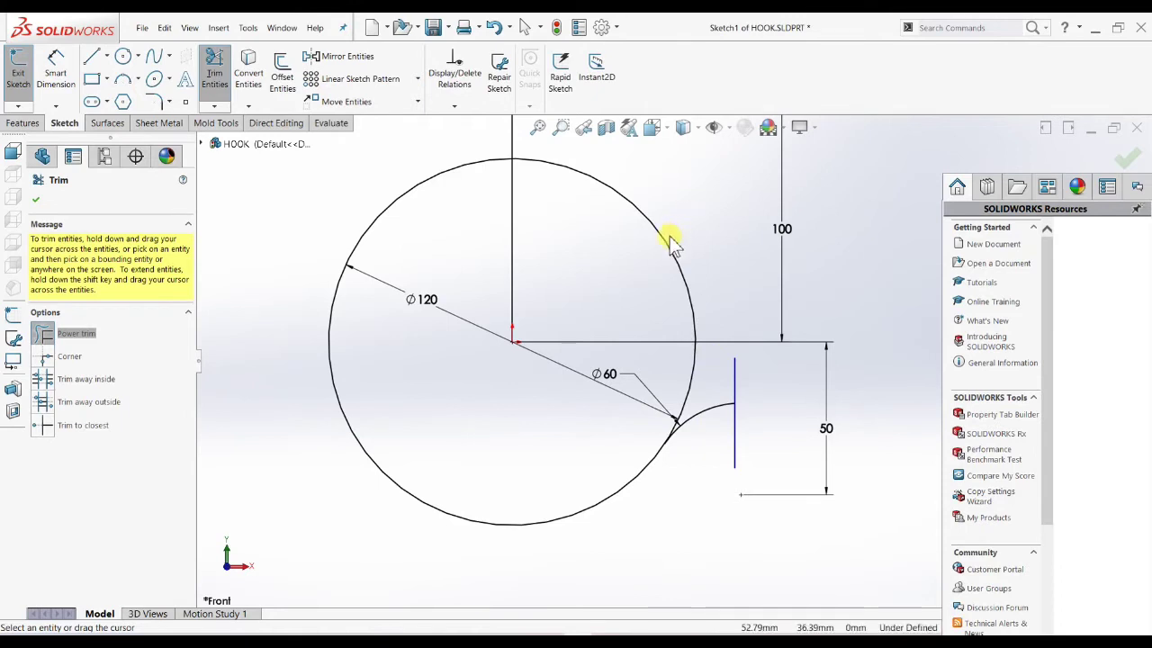
{"action": "left_click", "coordinate": [56, 70]}
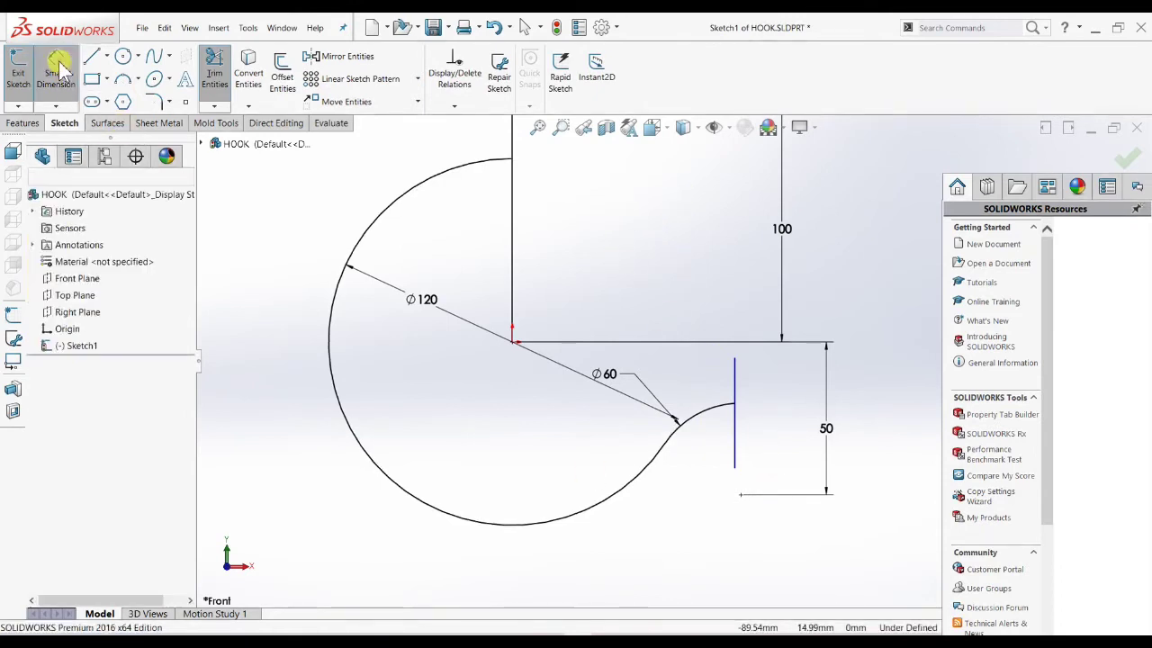
{"action": "left_click", "coordinate": [666, 448]}
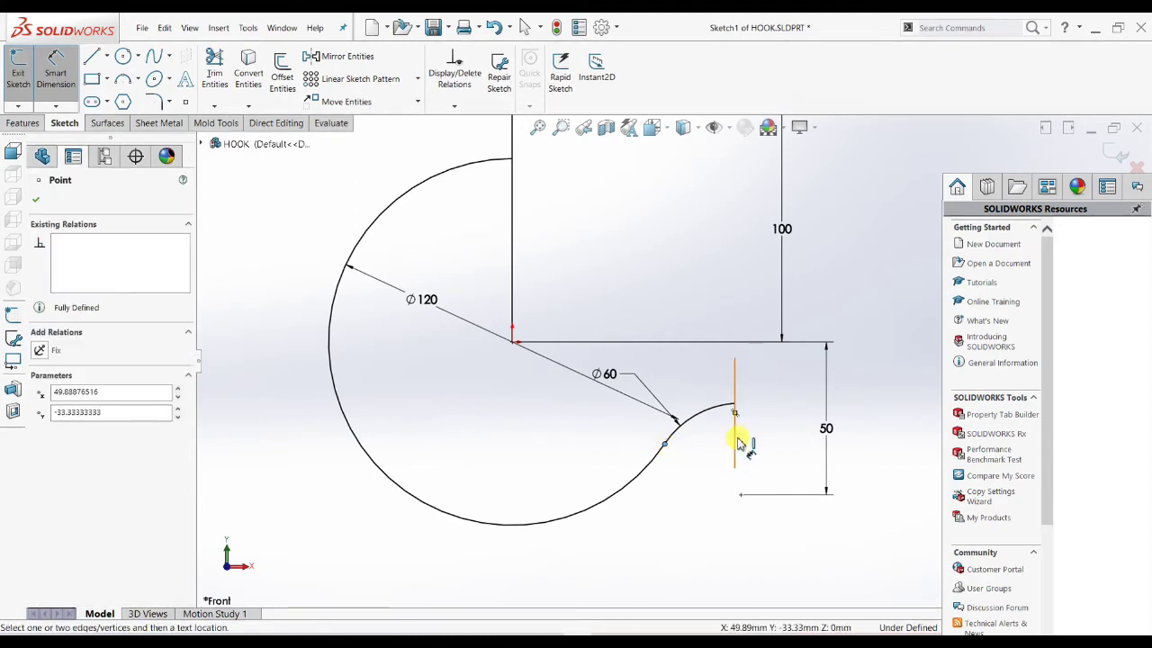
{"action": "left_click", "coordinate": [735, 446]}
{"action": "left_click", "coordinate": [698, 540]}
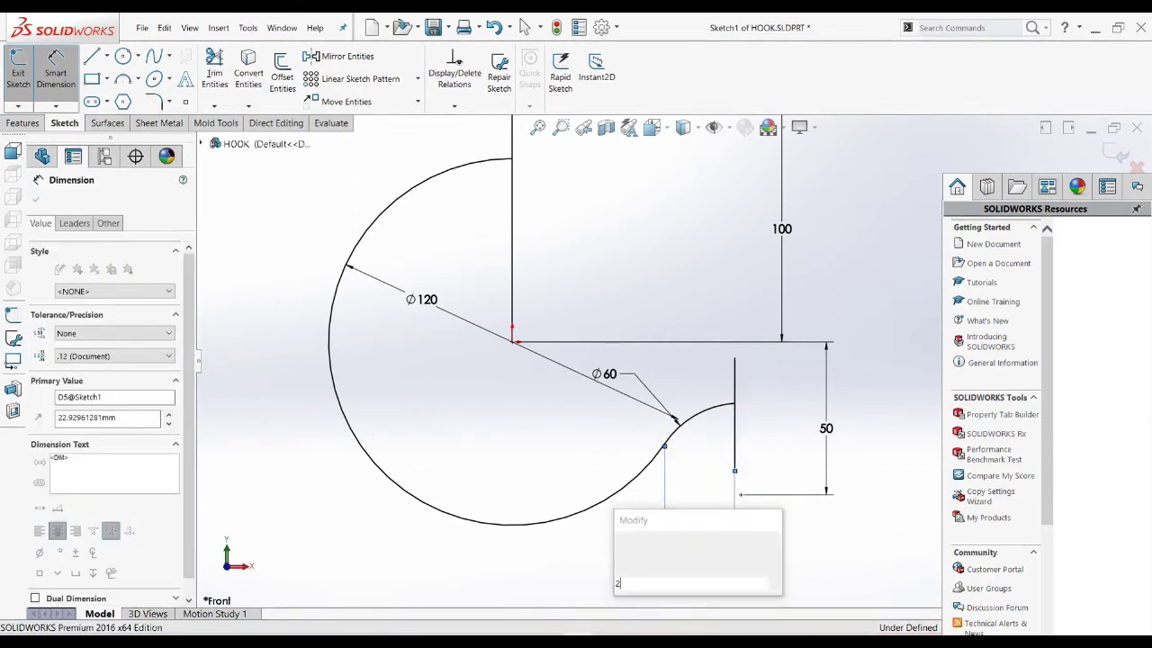
{"action": "type", "text": "21.5"}
{"action": "key", "text": "Return"}
{"action": "key", "text": "Escape"}
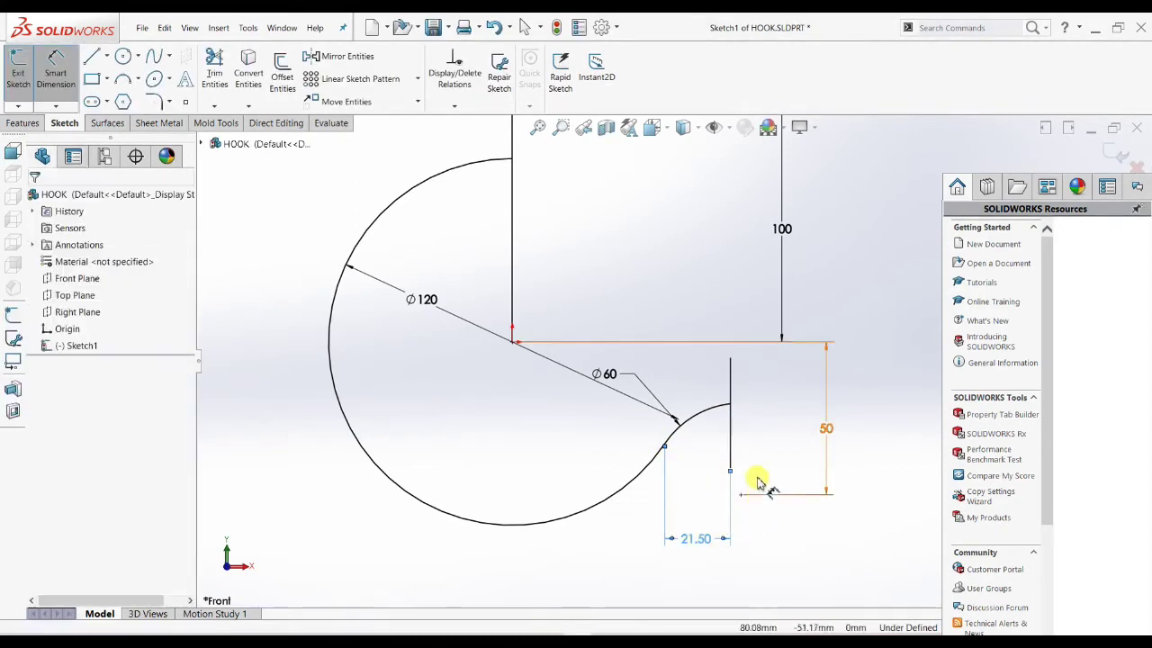
Delete the tip line and Ø60 dimension, then dimension the tip arc's endpoints 21.50 apart.
{"action": "left_click", "coordinate": [729, 446]}
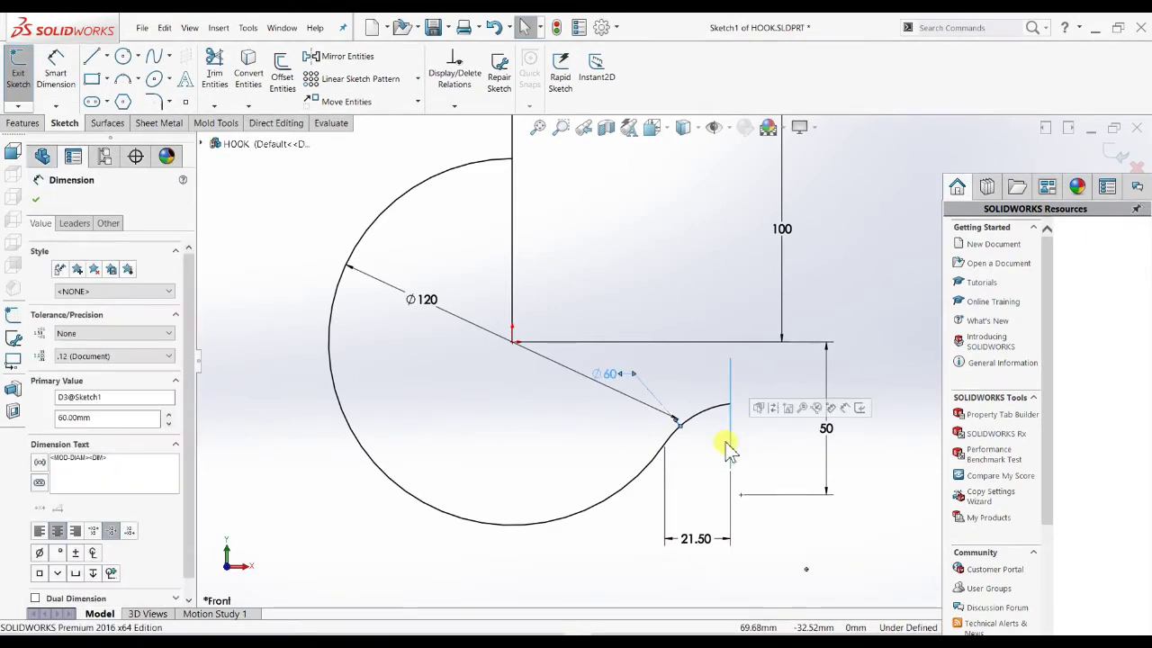
{"action": "key", "text": "Delete"}
{"action": "left_click", "coordinate": [55, 65]}
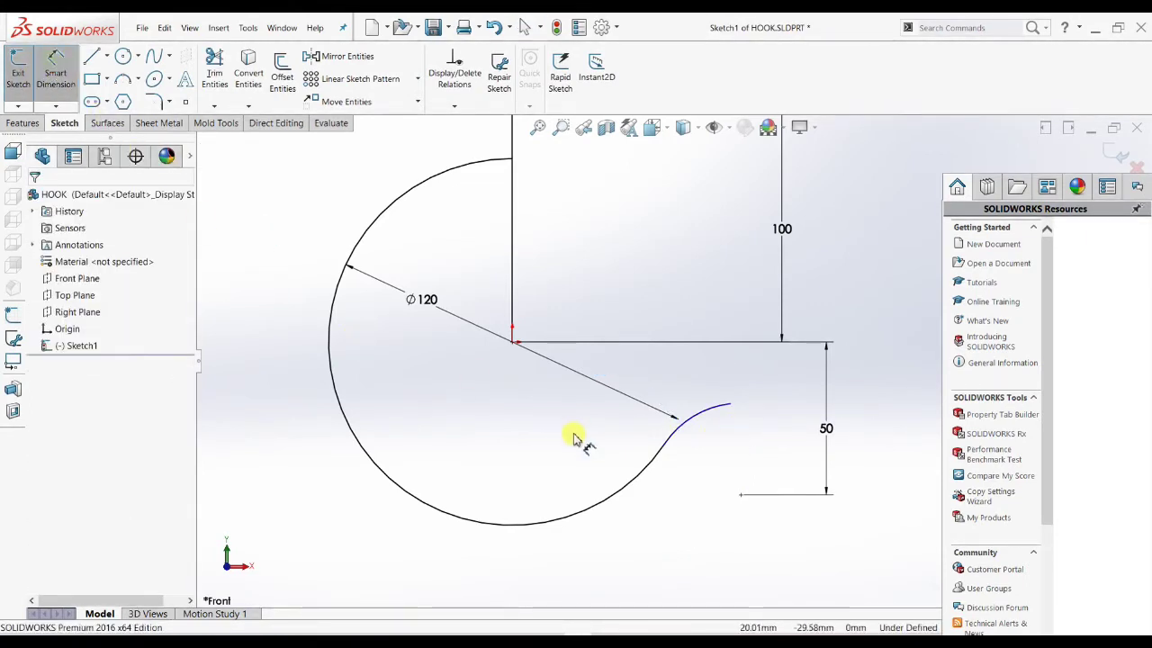
{"action": "left_click", "coordinate": [664, 444]}
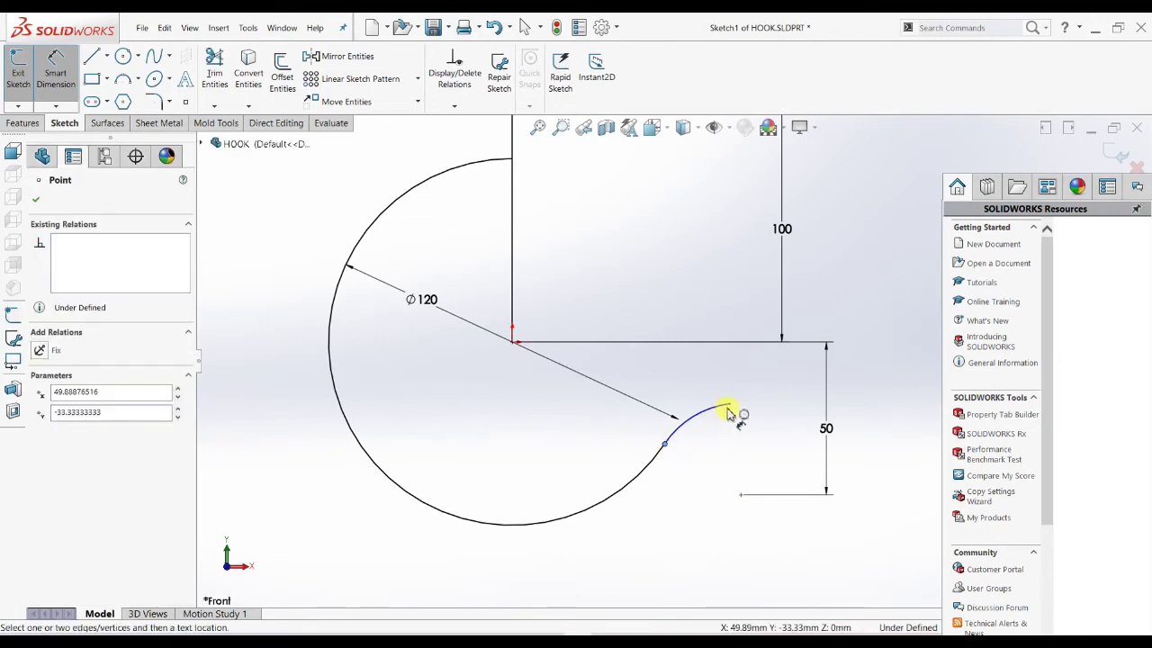
{"action": "left_click", "coordinate": [729, 408]}
{"action": "left_click", "coordinate": [699, 509]}
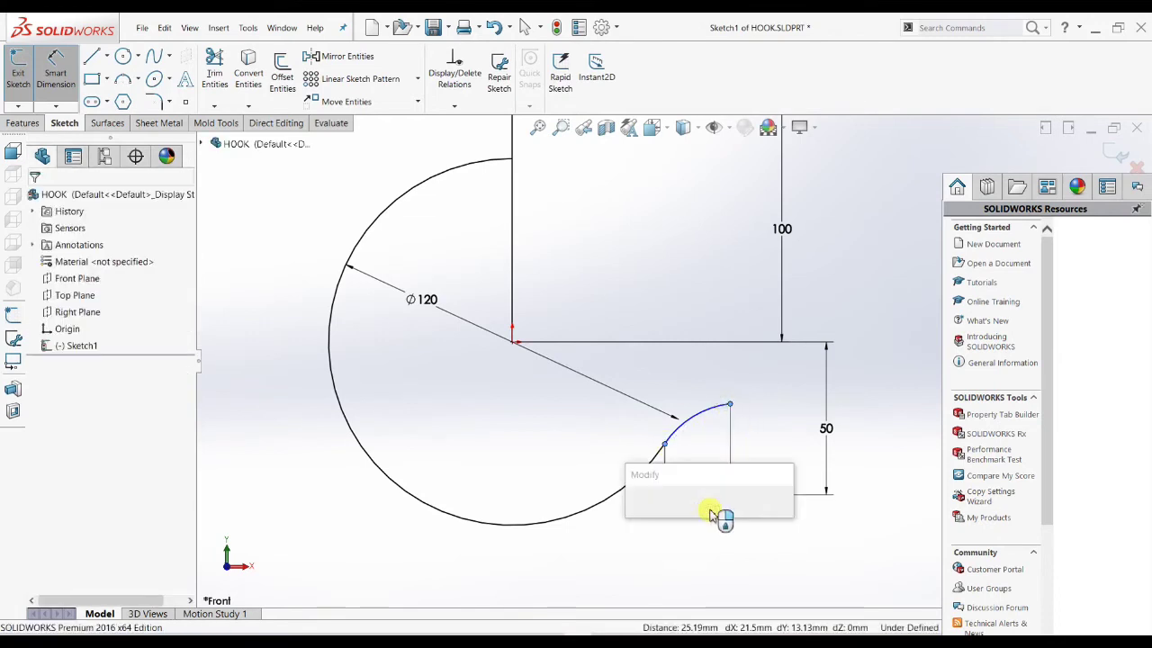
{"action": "left_click", "coordinate": [638, 514]}
{"action": "key", "text": "Escape"}
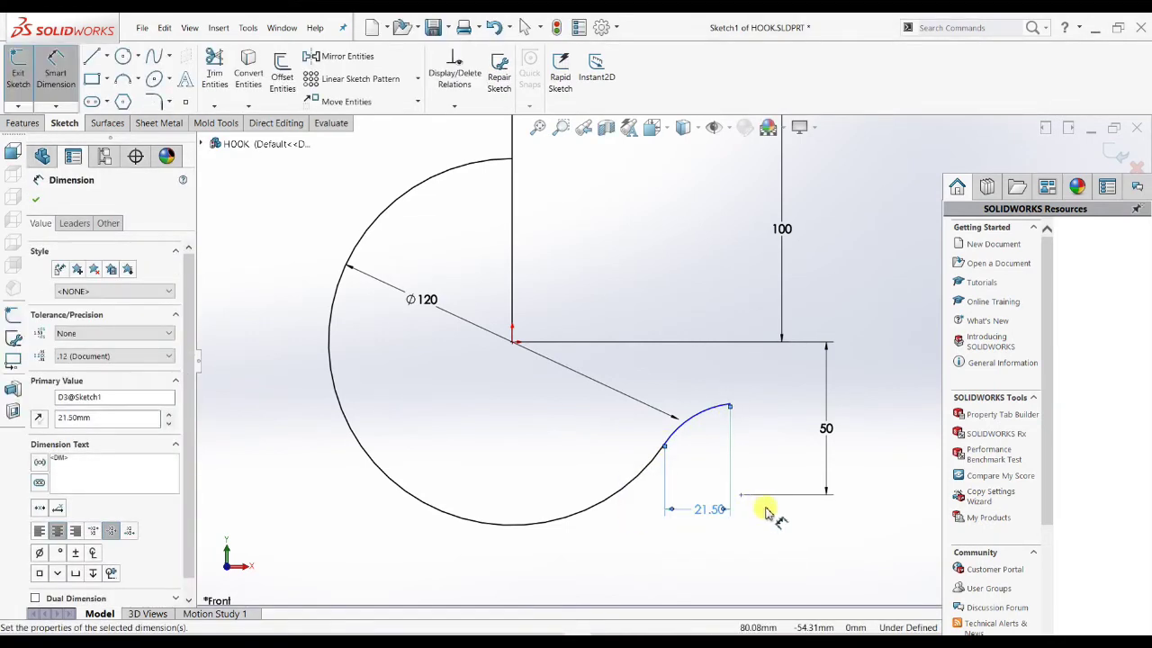
{"action": "scroll", "coordinate": [755, 513], "scroll_direction": "down", "scroll_amount": 3}
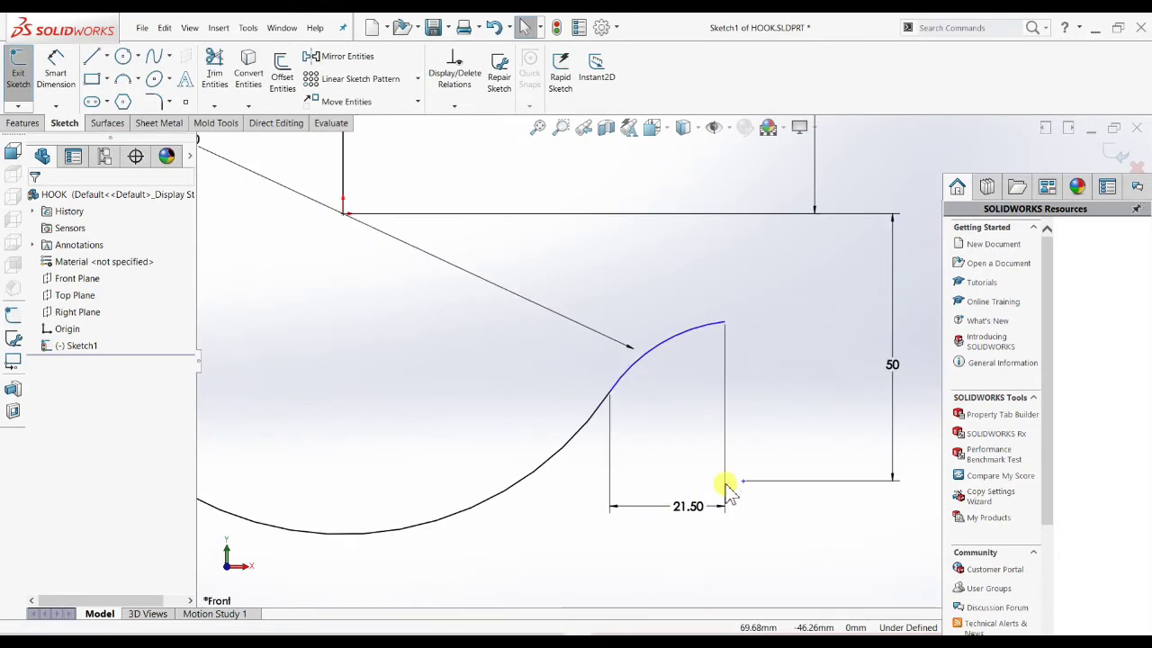
Add a Vertical relation between the tip arc's upper end and the 50 dimension's end point.
{"action": "left_click", "coordinate": [621, 385]}
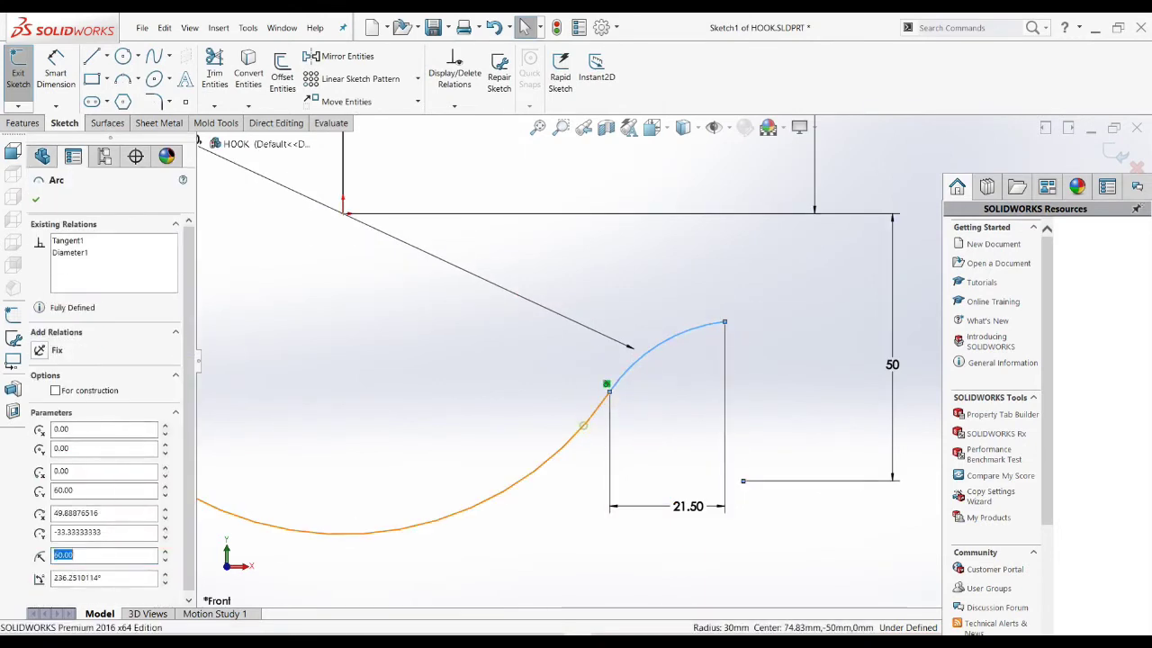
{"action": "left_click", "coordinate": [594, 412], "text": "ctrl"}
{"action": "key", "text": "Escape"}
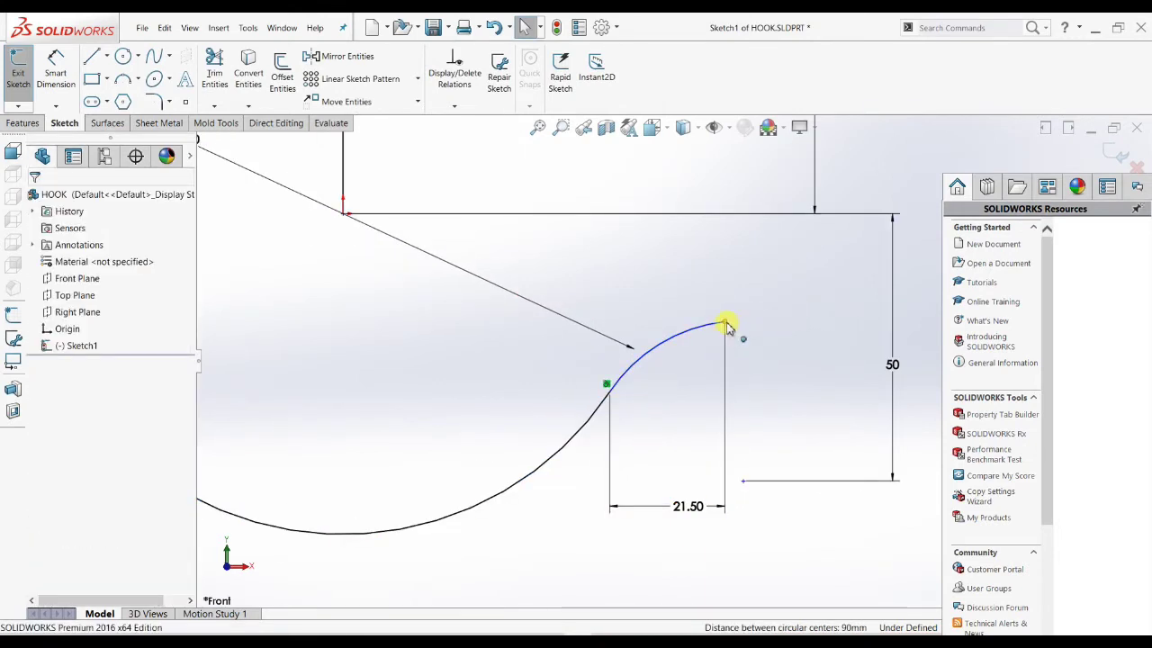
{"action": "left_click_drag", "start_coordinate": [724, 324], "coordinate": [723, 339]}
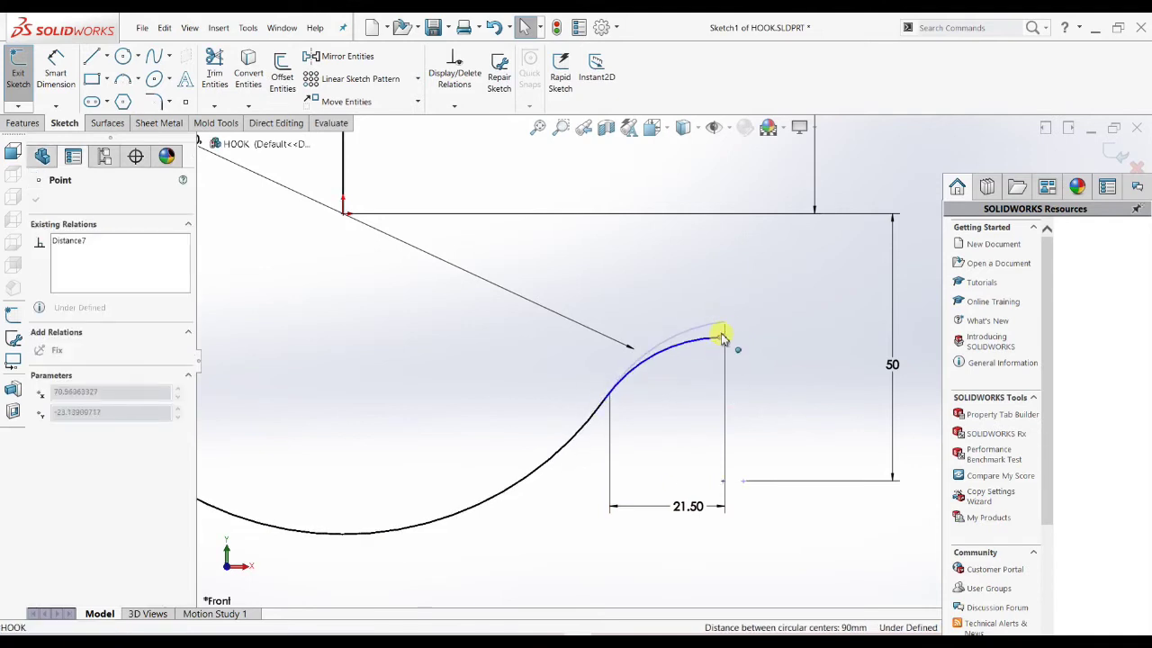
{"action": "left_click", "coordinate": [738, 500]}
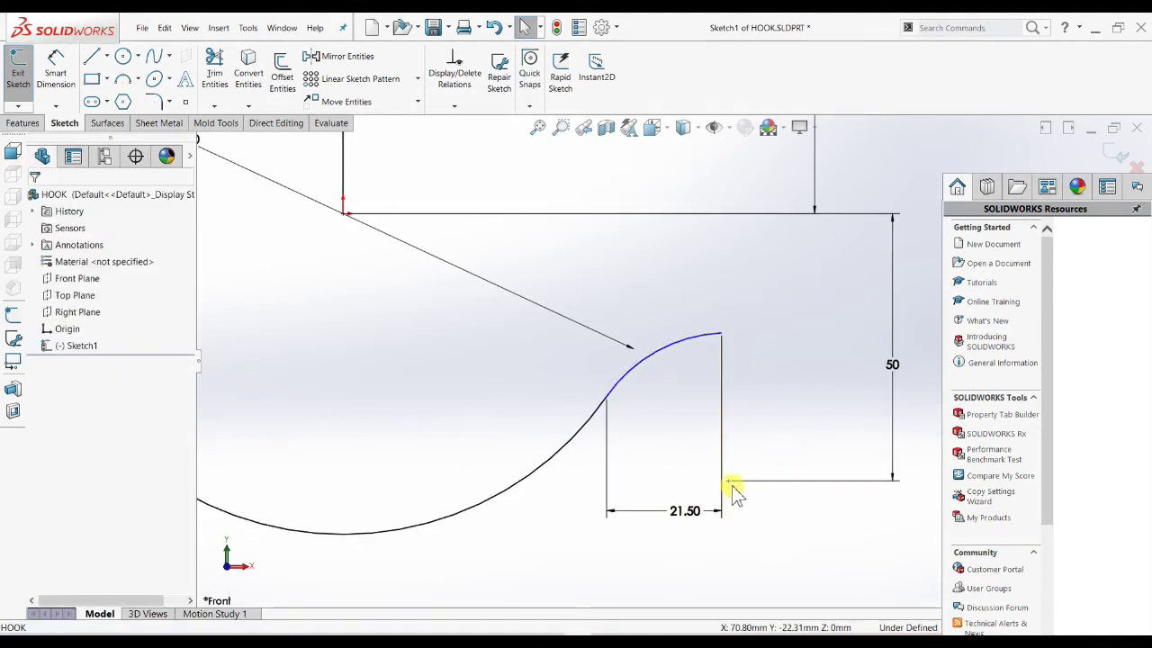
{"action": "left_click", "coordinate": [729, 482]}
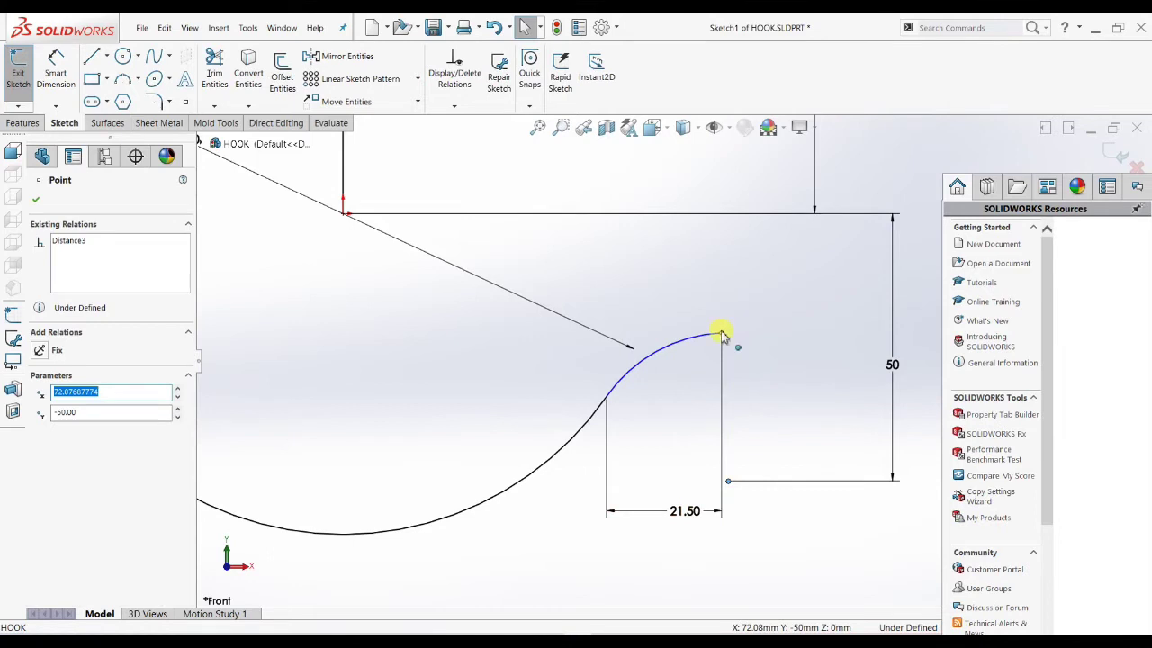
{"action": "left_click", "coordinate": [723, 335], "text": "ctrl"}
{"action": "left_click", "coordinate": [60, 429]}
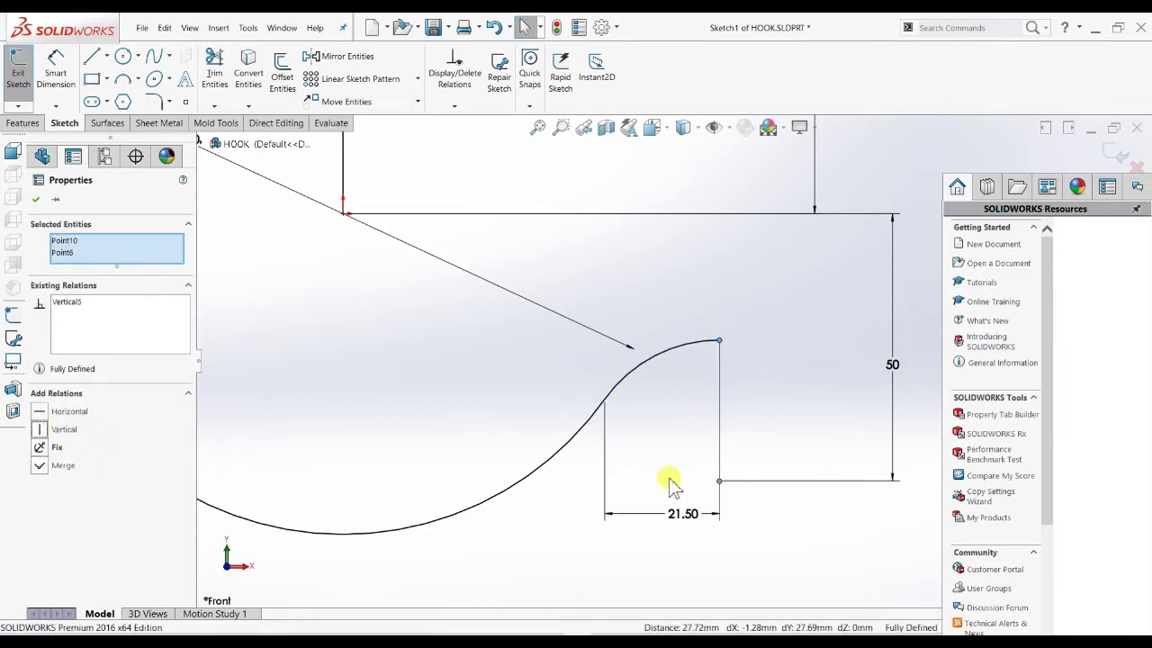
{"action": "left_click", "coordinate": [826, 367]}
{"action": "scroll", "coordinate": [702, 429], "scroll_direction": "up", "scroll_amount": 3}
{"action": "scroll", "coordinate": [699, 514], "scroll_direction": "up", "scroll_amount": 3}
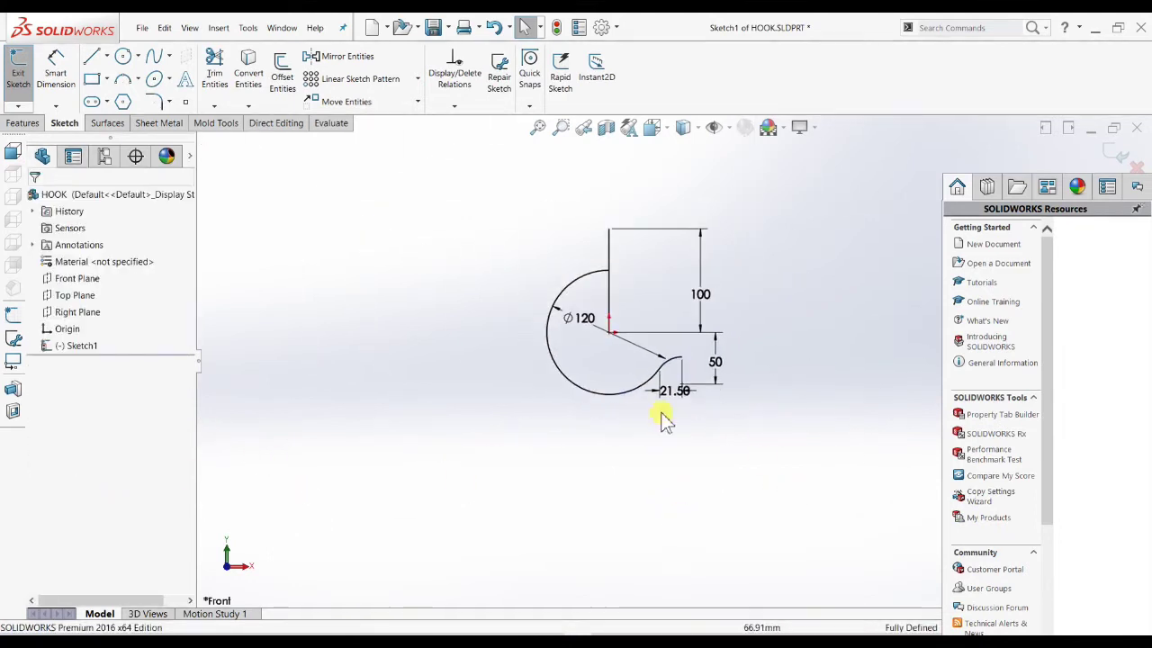
{"action": "scroll", "coordinate": [617, 303], "scroll_direction": "down", "scroll_amount": 5}
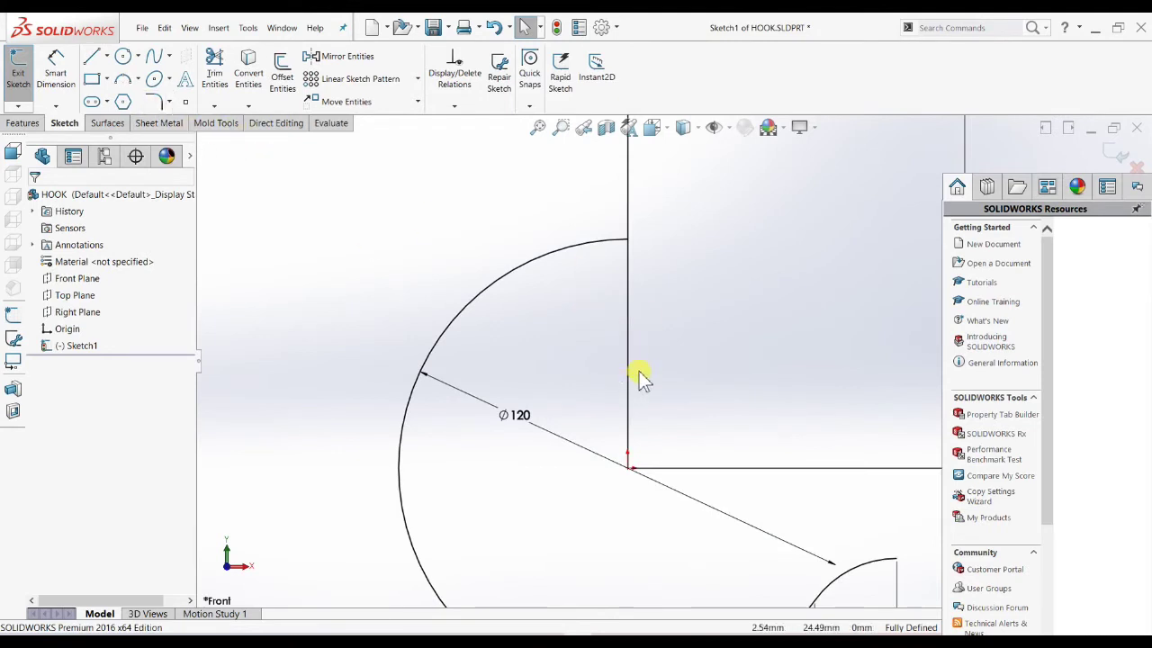
Make the vertical shank line coincident with the Ø120 arc's centre, then glance at the reference drawing.
{"action": "left_click", "coordinate": [214, 72]}
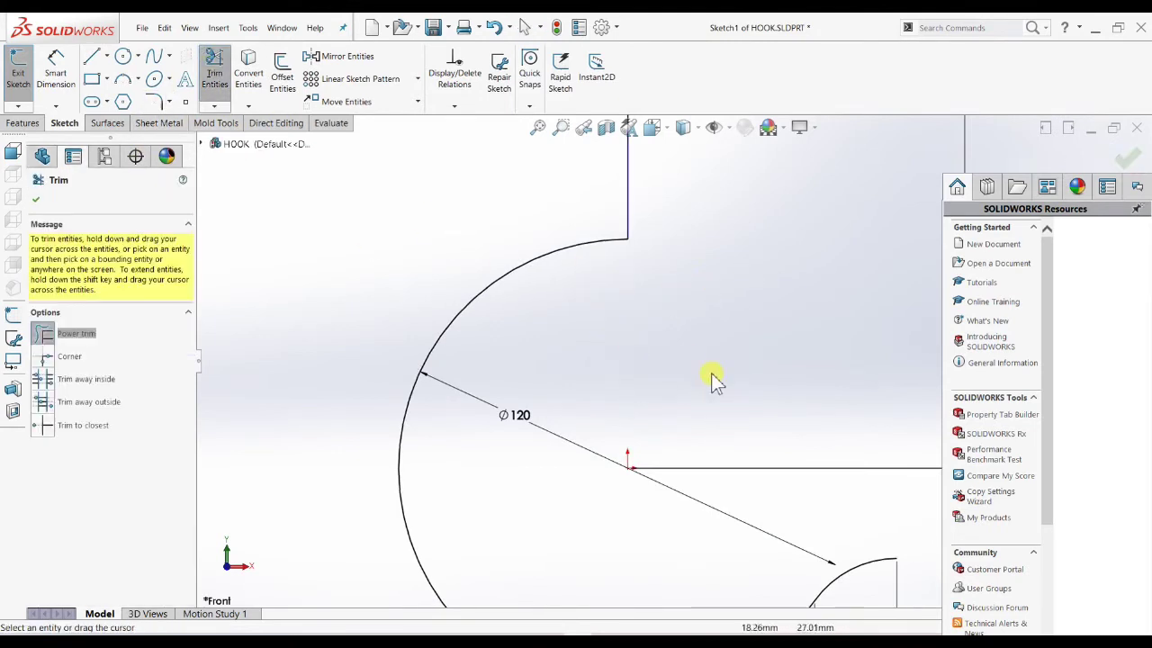
{"action": "scroll", "coordinate": [712, 380], "scroll_direction": "up", "scroll_amount": 2}
{"action": "key", "text": "Escape"}
{"action": "scroll", "coordinate": [684, 306], "scroll_direction": "down", "scroll_amount": 3}
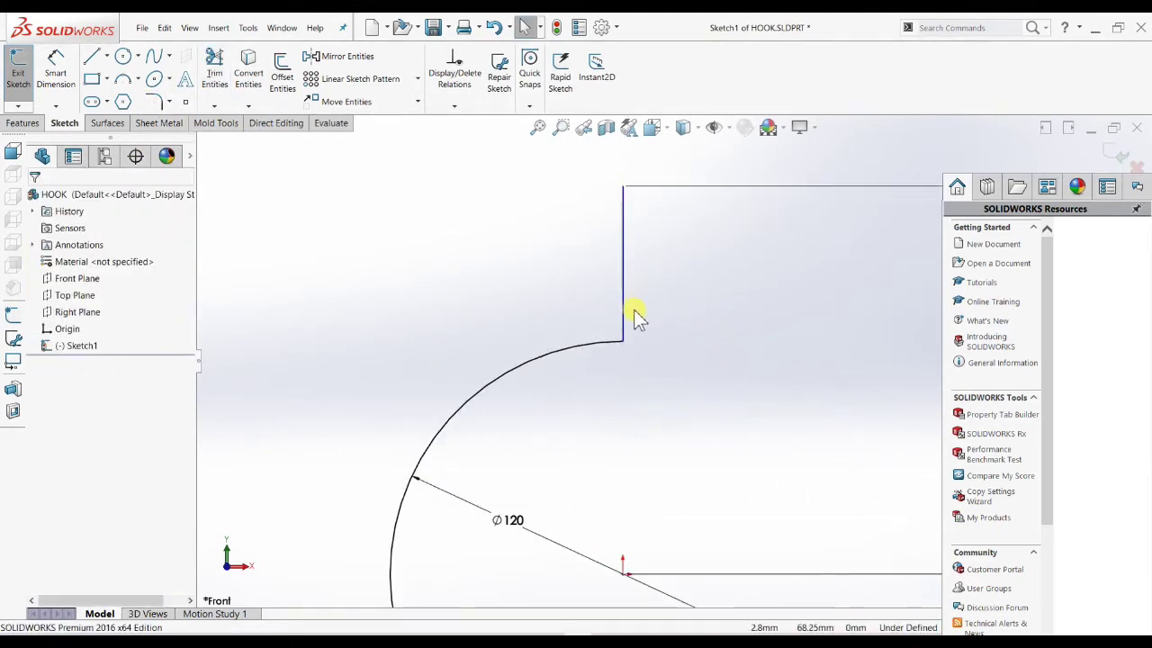
{"action": "left_click", "coordinate": [625, 265]}
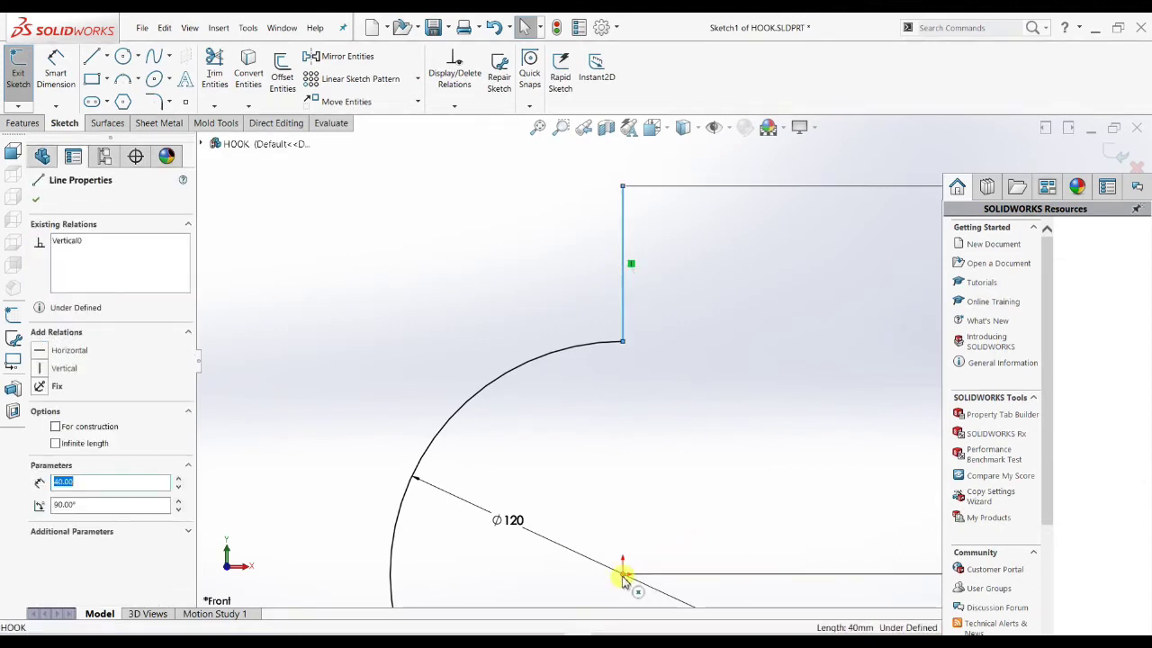
{"action": "left_click", "coordinate": [623, 574], "text": "ctrl"}
{"action": "left_click", "coordinate": [59, 432]}
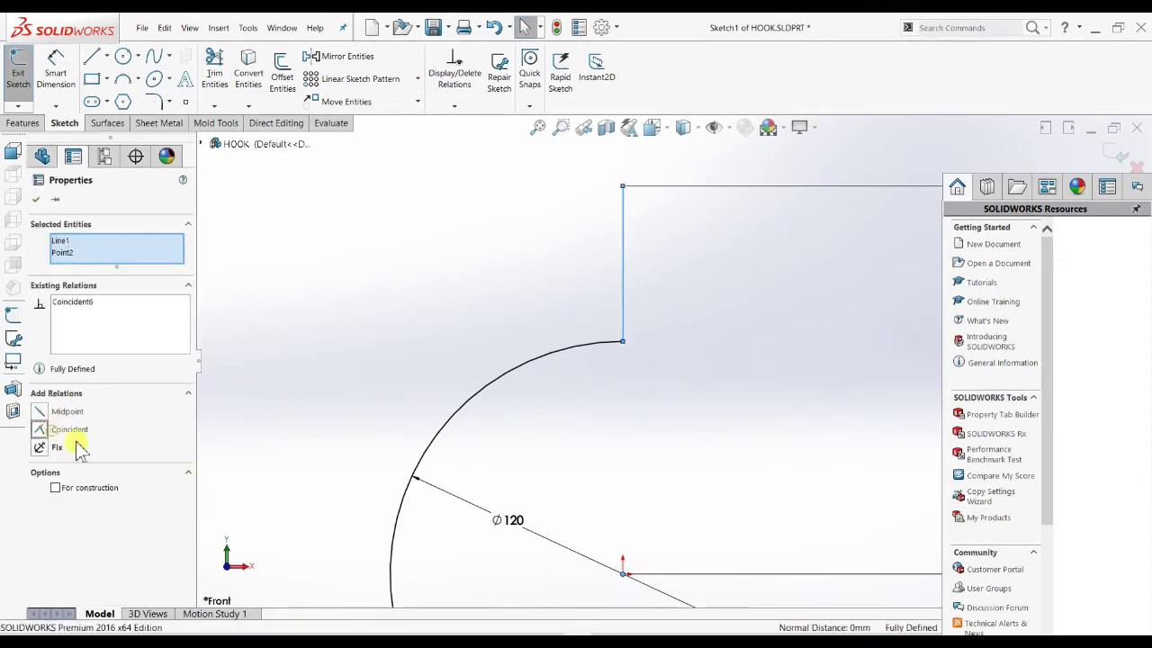
{"action": "left_click", "coordinate": [638, 406]}
{"action": "scroll", "coordinate": [657, 508], "scroll_direction": "up", "scroll_amount": 3}
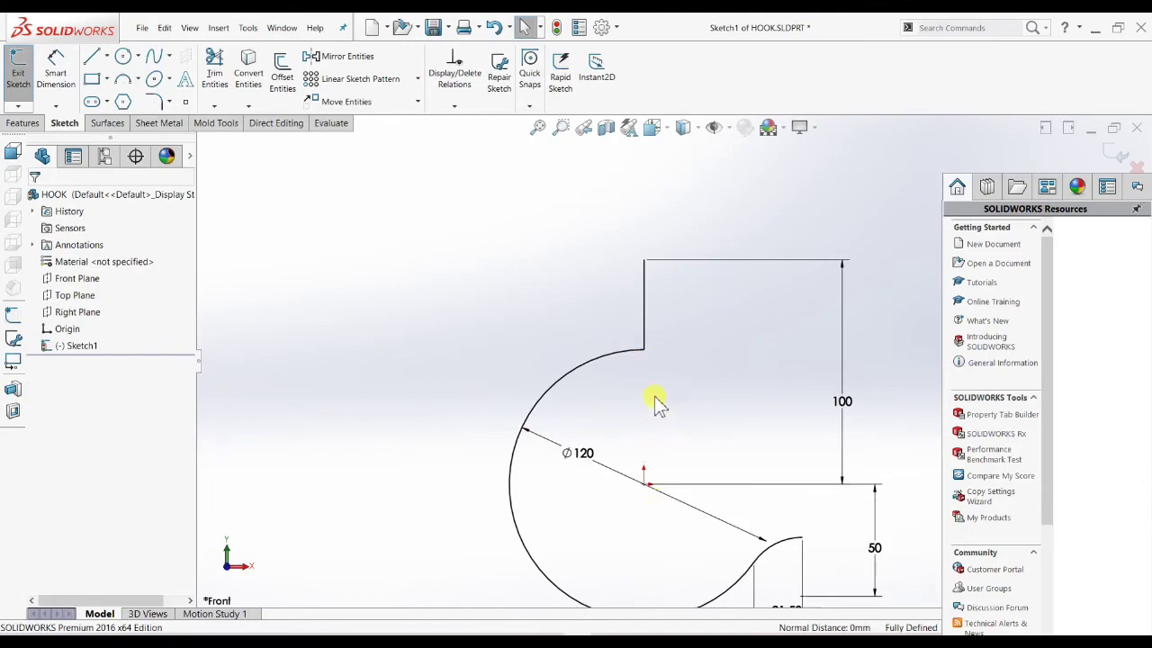
{"action": "left_click", "coordinate": [549, 632]}
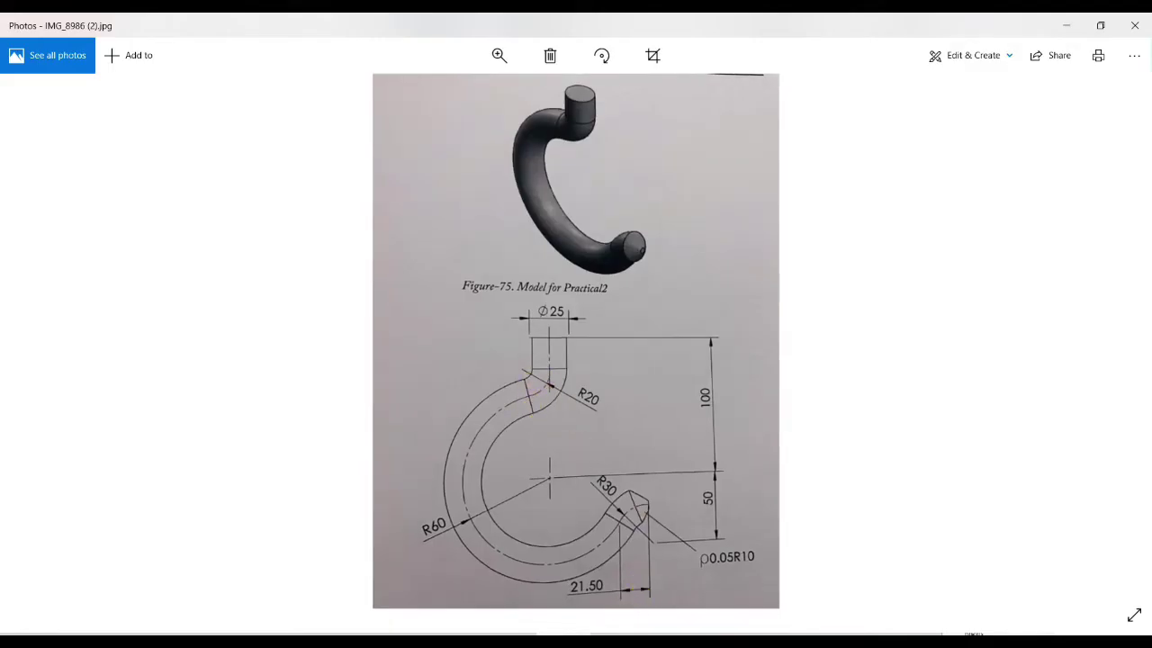
{"action": "left_click", "coordinate": [522, 630]}
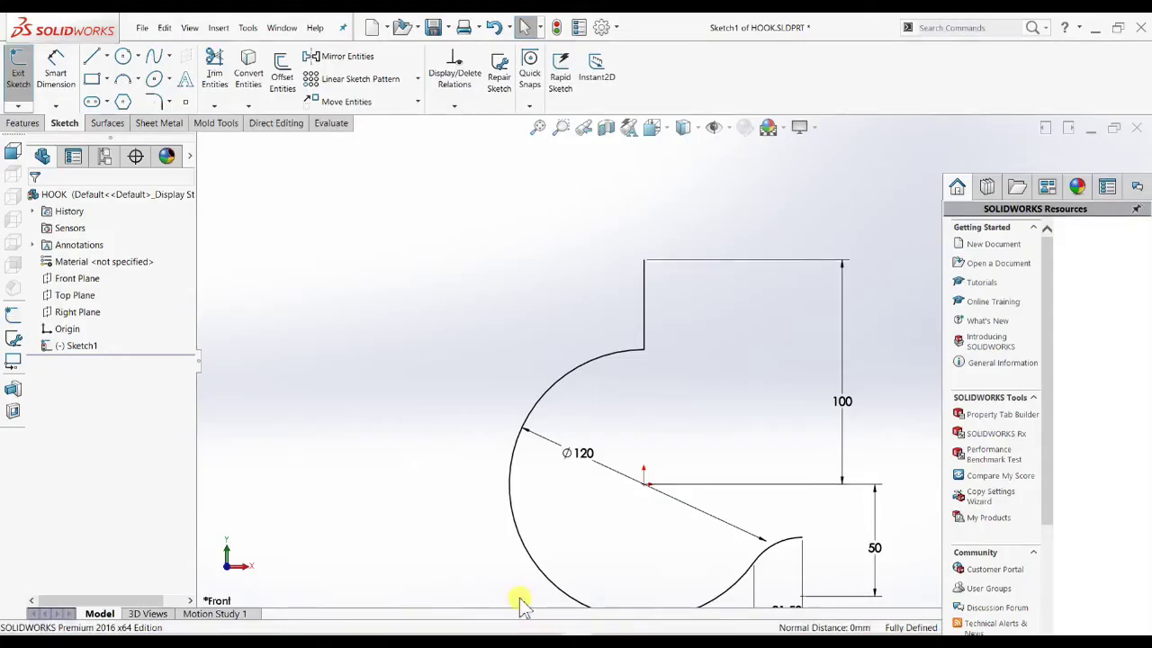
Round the corner between the Ø120 arc and the shank line with an R20 sketch fillet.
{"action": "left_click", "coordinate": [155, 104]}
{"action": "left_click", "coordinate": [632, 352]}
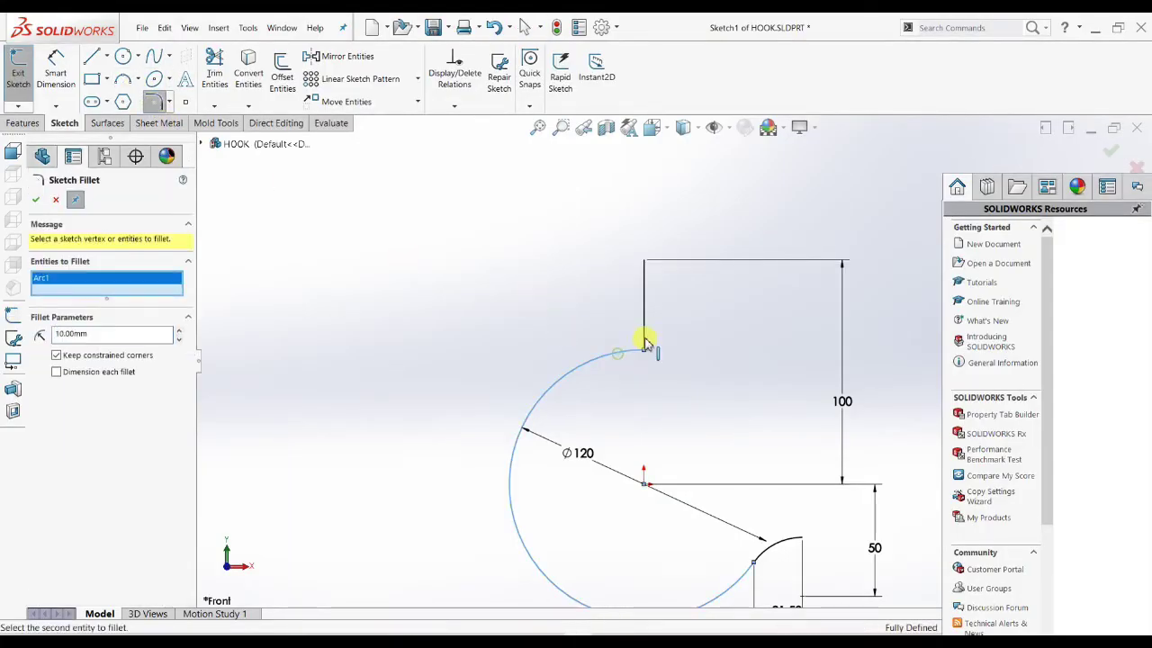
{"action": "left_click", "coordinate": [647, 337]}
{"action": "double_click", "coordinate": [109, 335]}
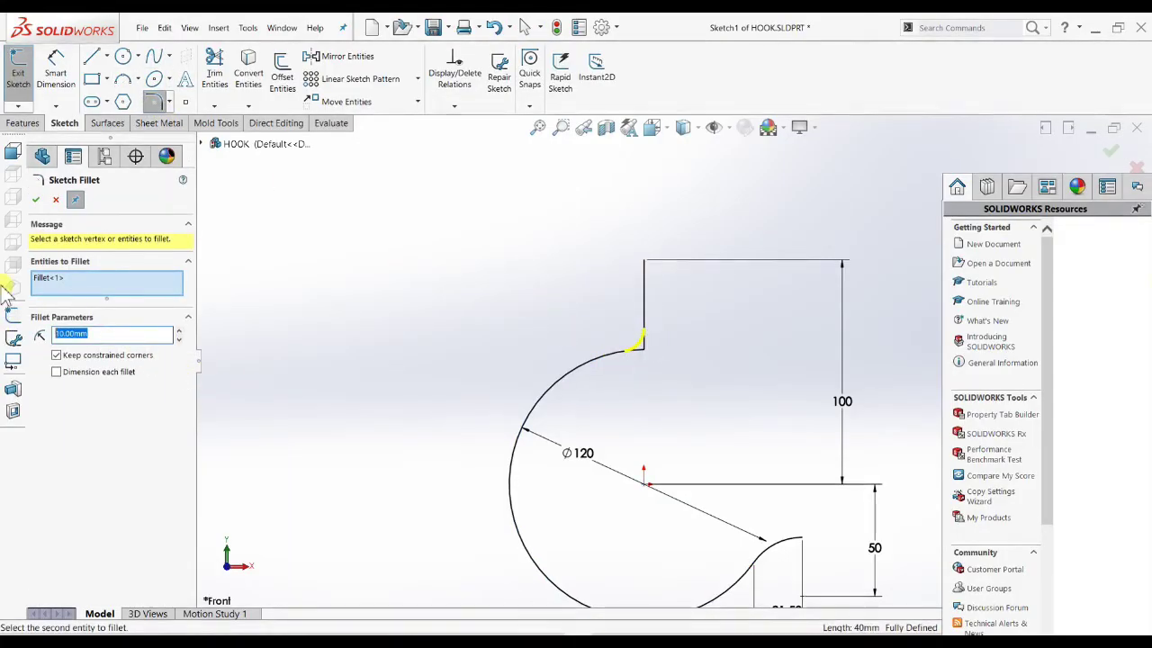
{"action": "type", "text": "2"}
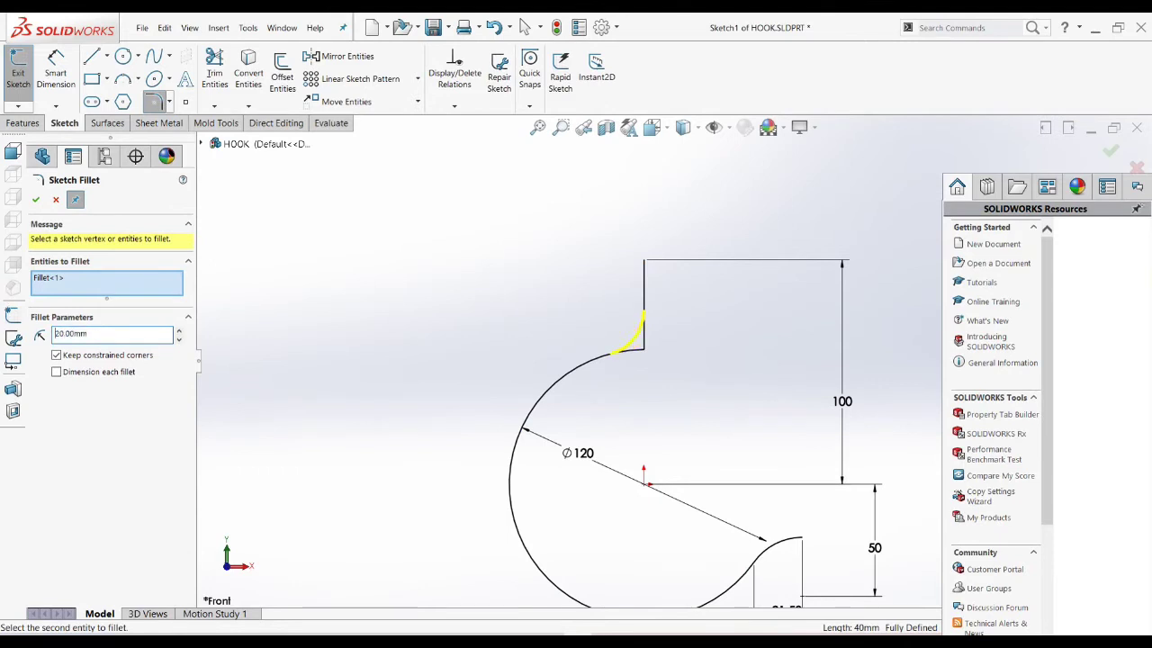
{"action": "left_click", "coordinate": [36, 199]}
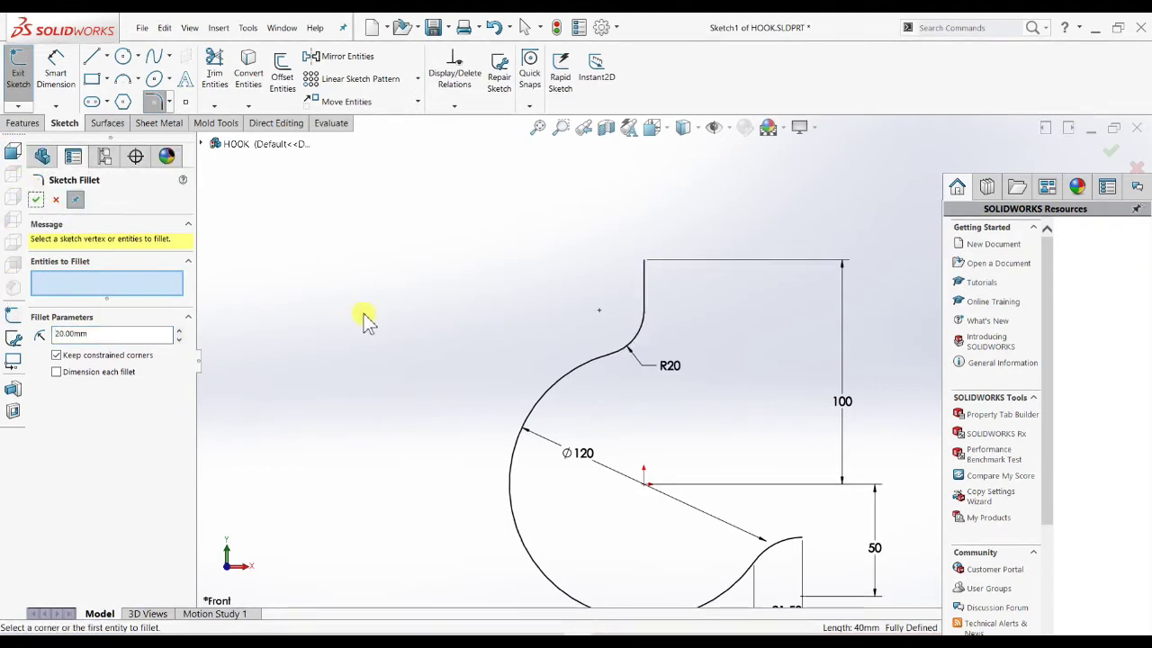
Zoom the view and compare the sketch against the hook reference drawing.
{"action": "scroll", "coordinate": [673, 361], "scroll_direction": "up", "scroll_amount": 2}
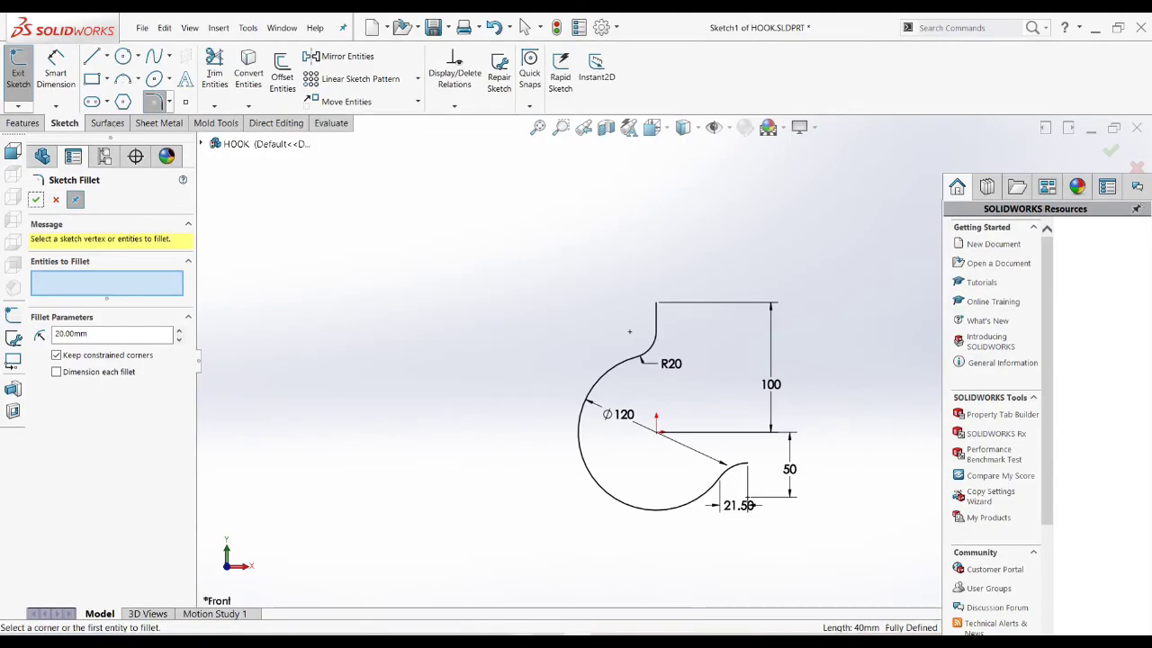
{"action": "key", "text": "alt+Tab"}
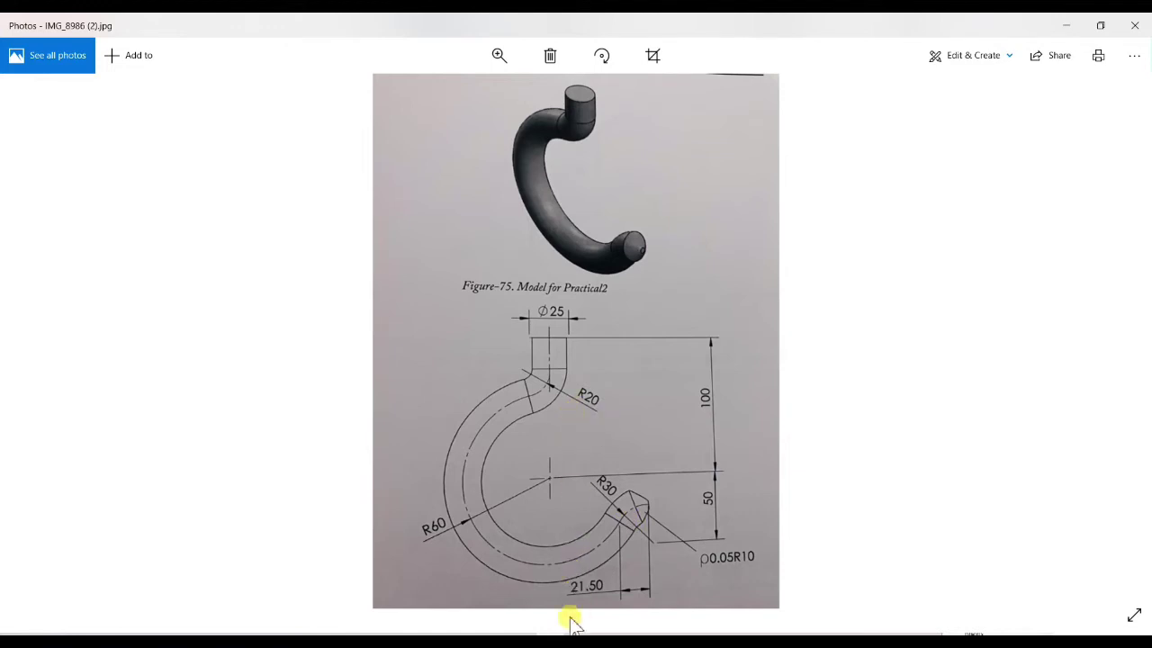
{"action": "key", "text": "alt+Tab"}
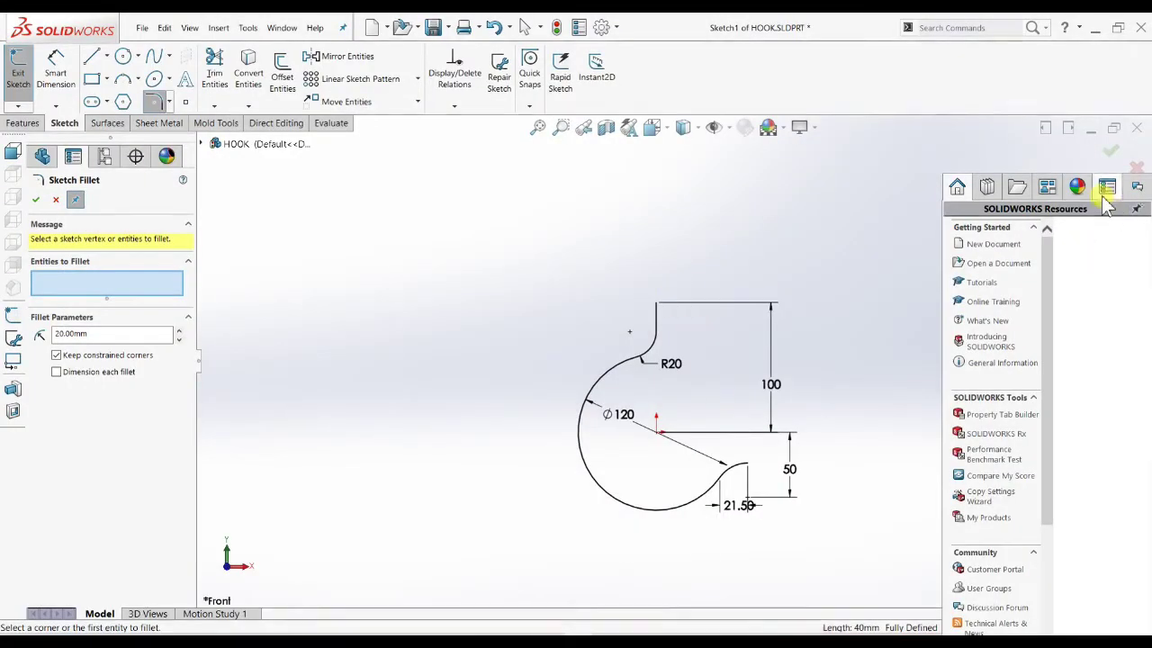
Close the fillet tool, exit the hook sketch and tilt the view into 3D.
{"action": "left_click", "coordinate": [1114, 152]}
{"action": "key", "text": "ctrl+b"}
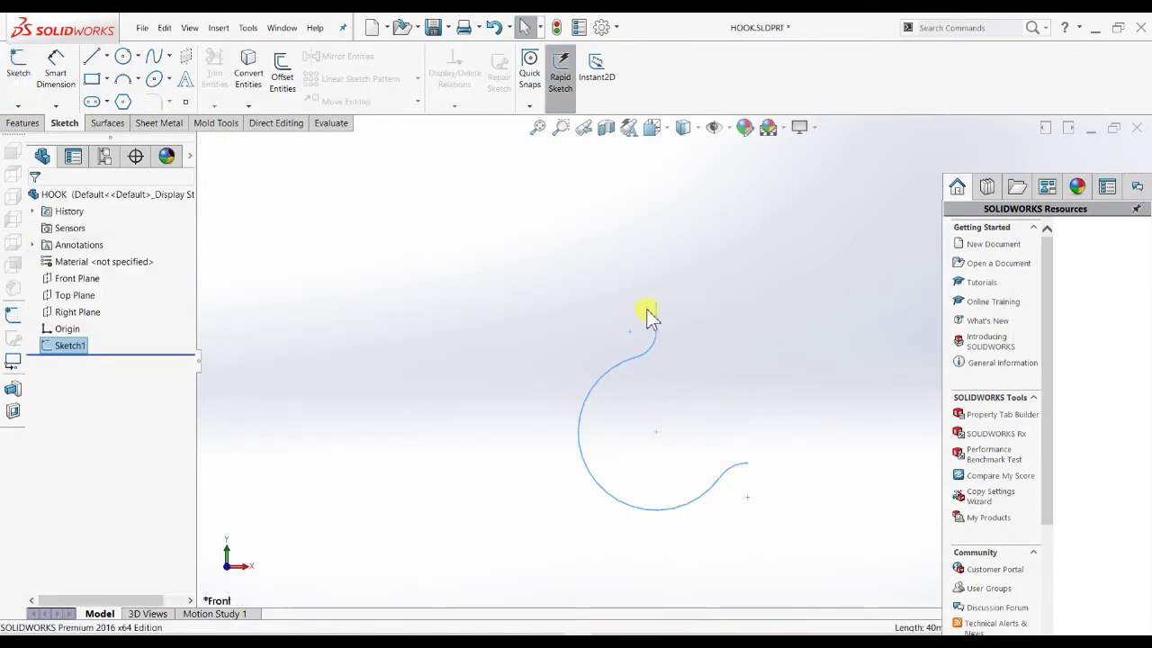
{"action": "scroll", "coordinate": [648, 450], "scroll_direction": "up", "scroll_amount": 3}
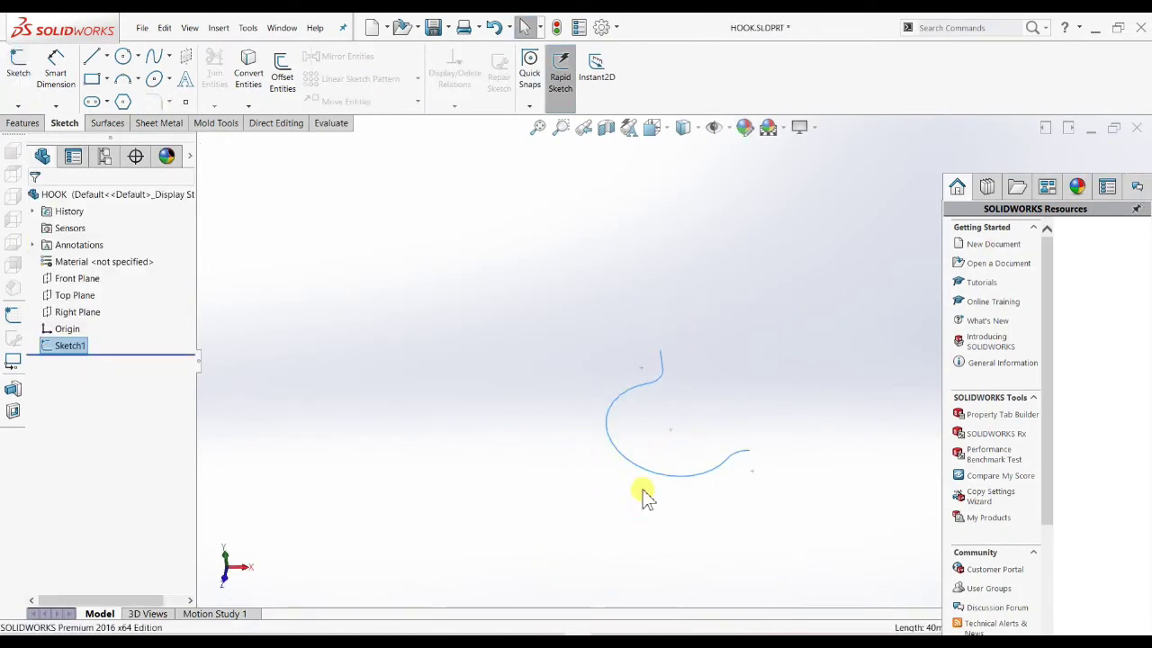
{"action": "middle_click_drag", "start_coordinate": [645, 496], "coordinate": [633, 353]}
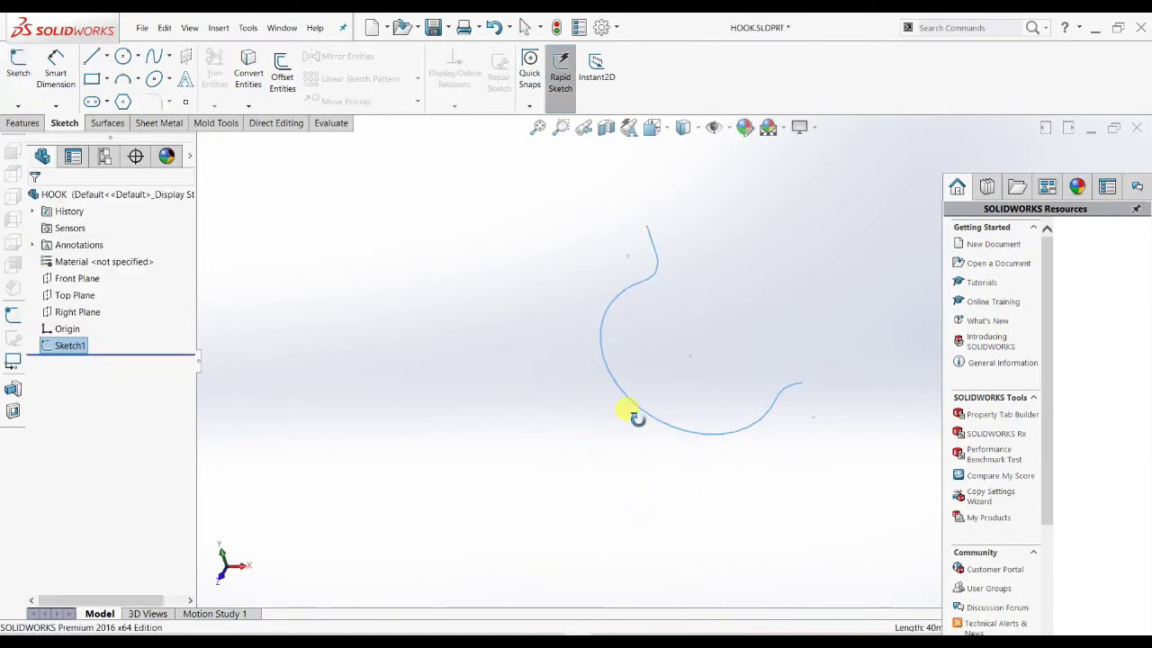
Create Plane1 through the shank line's top endpoint, perpendicular to that line.
{"action": "left_click", "coordinate": [23, 122]}
{"action": "left_click", "coordinate": [579, 76]}
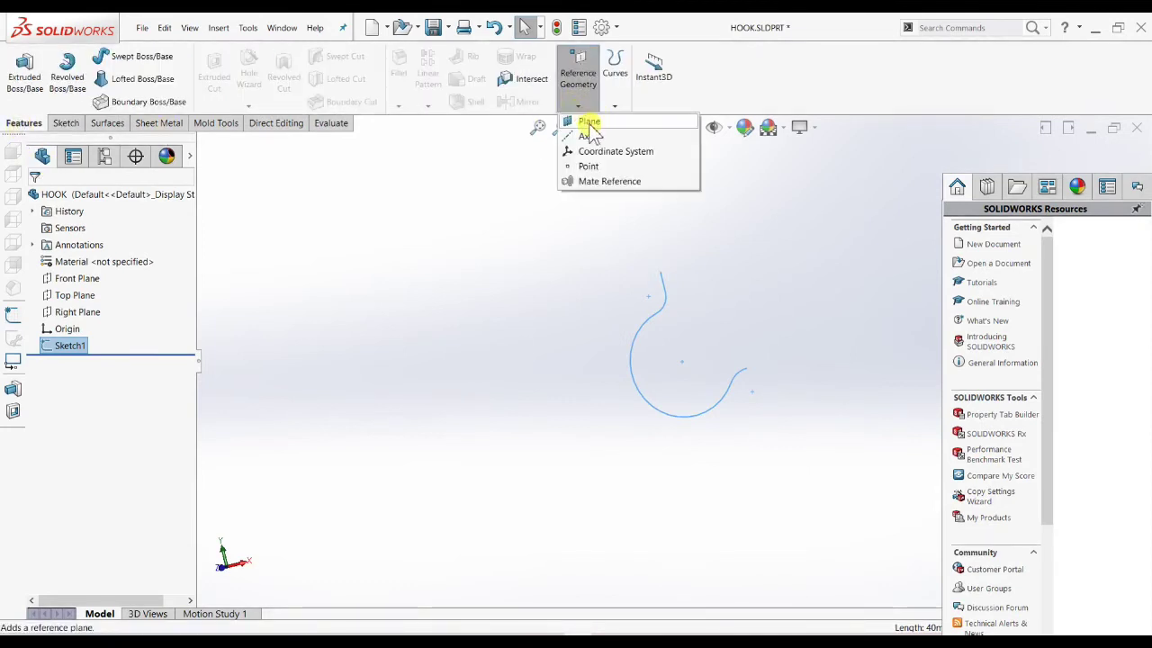
{"action": "left_click", "coordinate": [589, 124]}
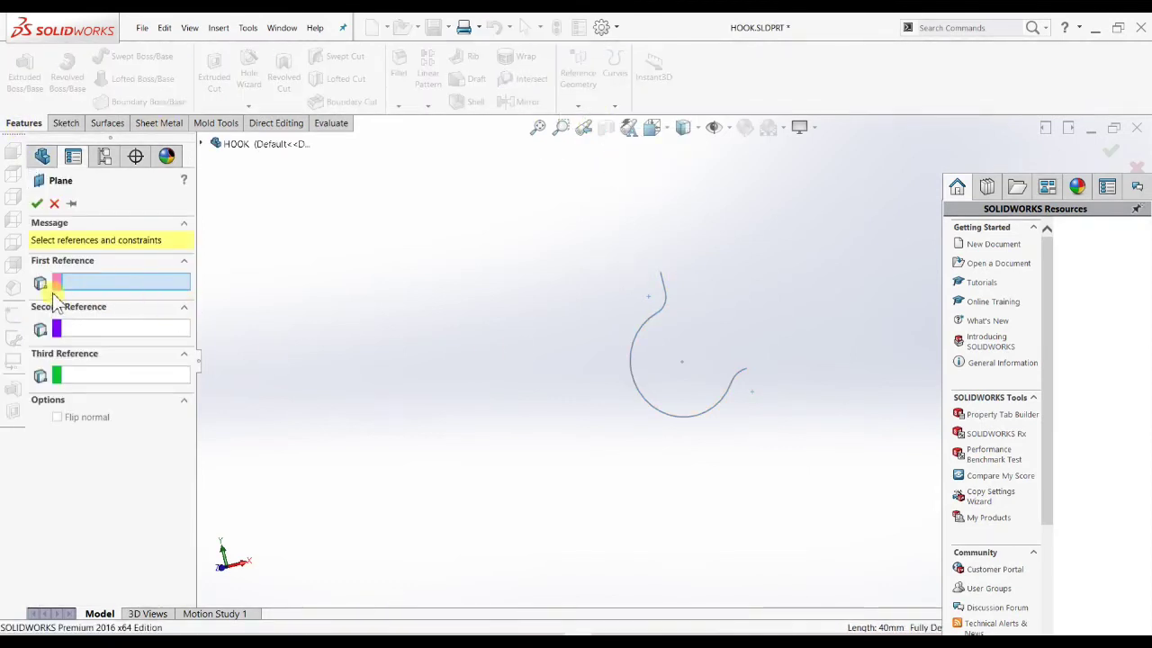
{"action": "left_click", "coordinate": [660, 273]}
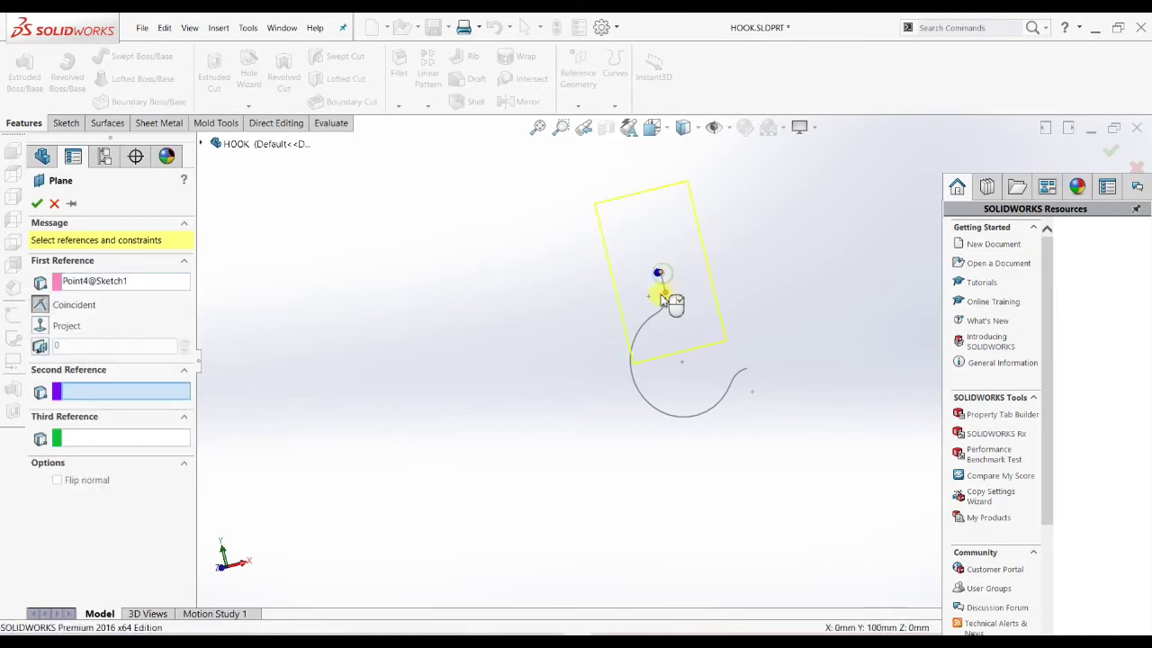
{"action": "middle_click_drag", "start_coordinate": [663, 300], "coordinate": [666, 306]}
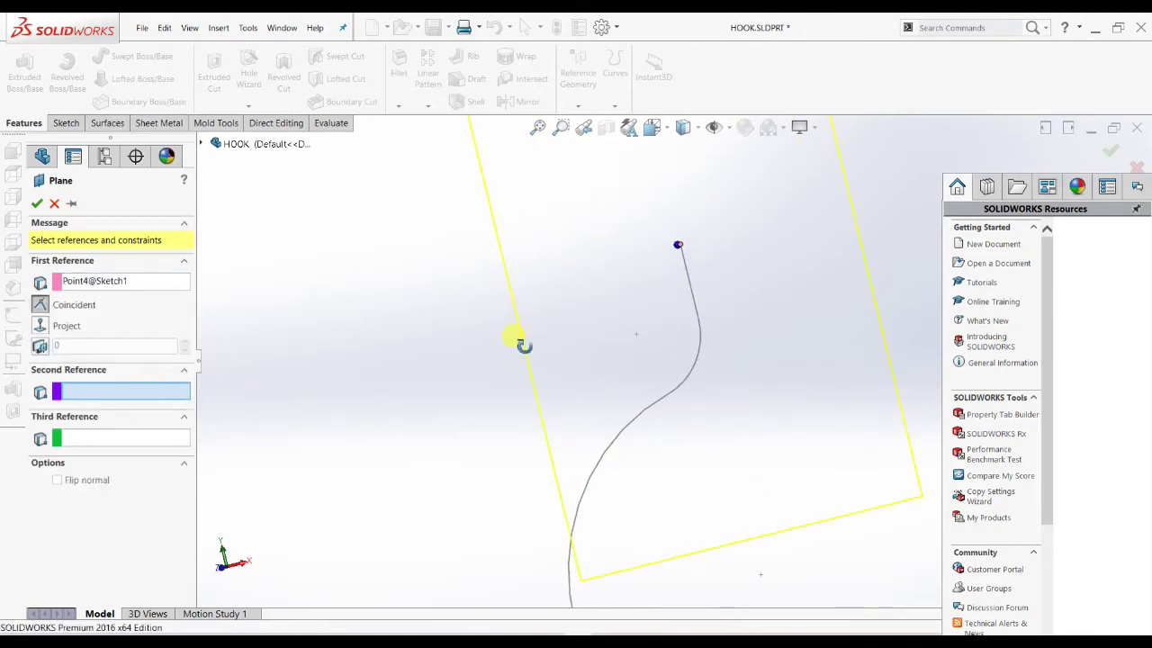
{"action": "middle_click_drag", "start_coordinate": [519, 339], "coordinate": [553, 286]}
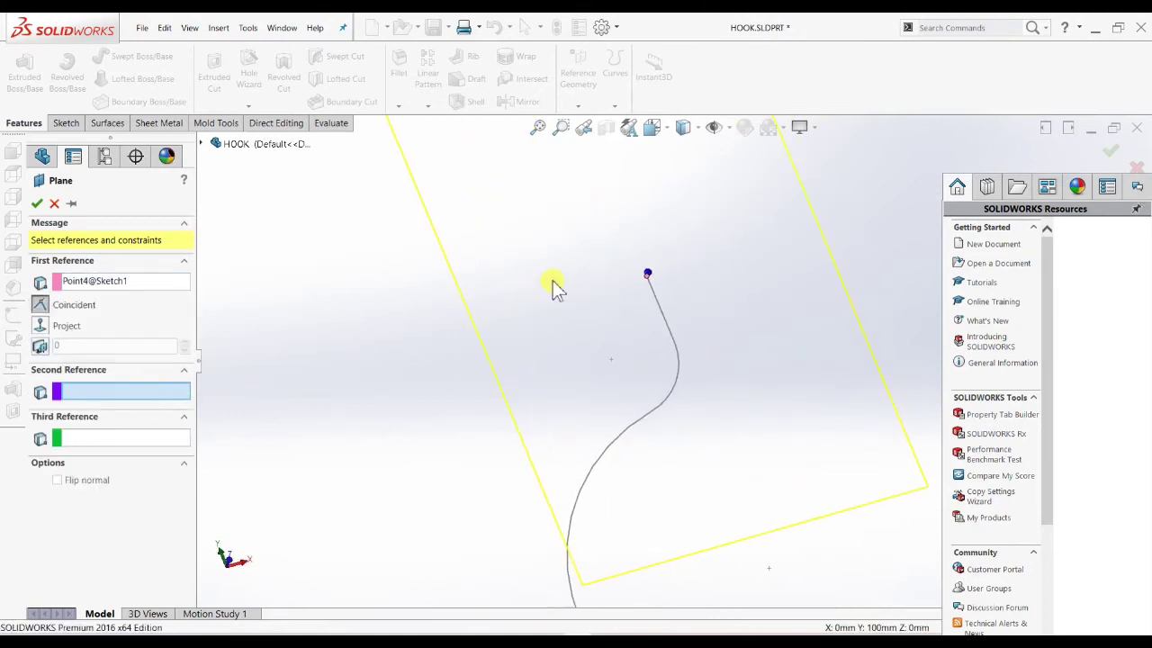
{"action": "left_click", "coordinate": [654, 297]}
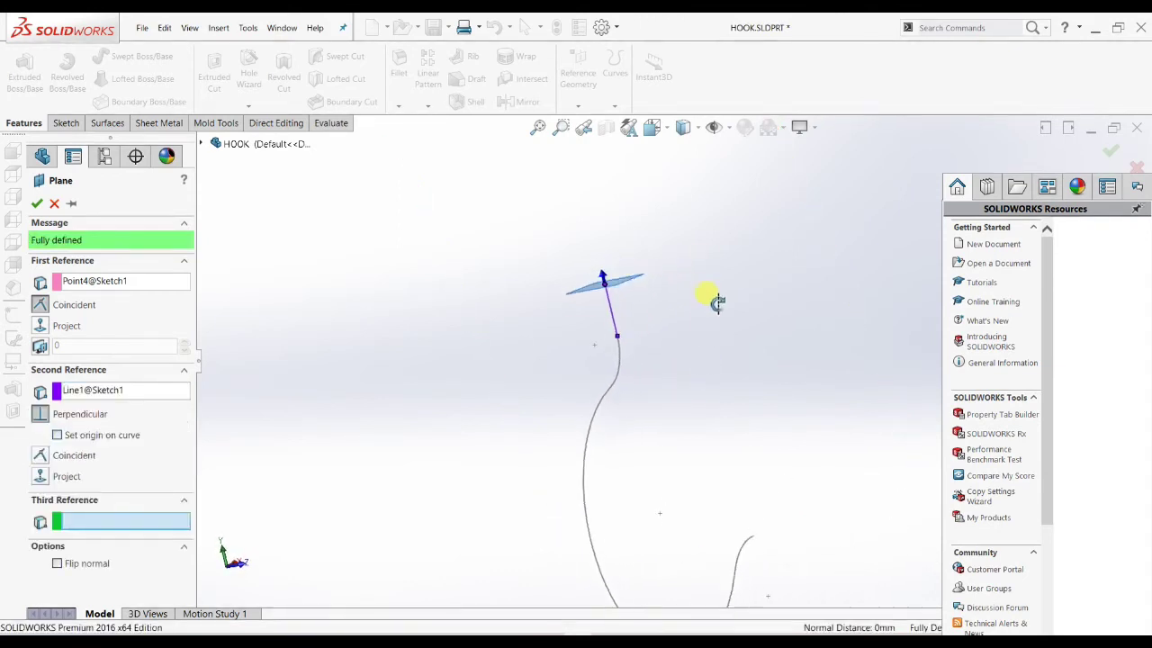
{"action": "middle_click_drag", "start_coordinate": [661, 303], "coordinate": [612, 303]}
{"action": "left_click", "coordinate": [39, 205]}
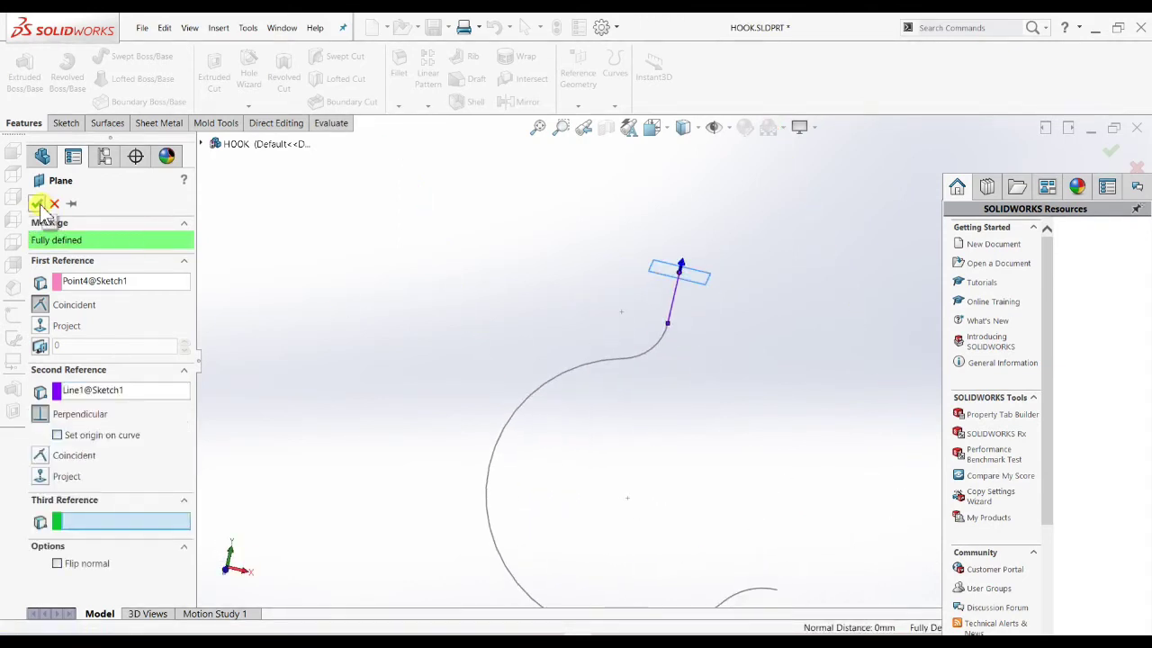
{"action": "left_click", "coordinate": [72, 125]}
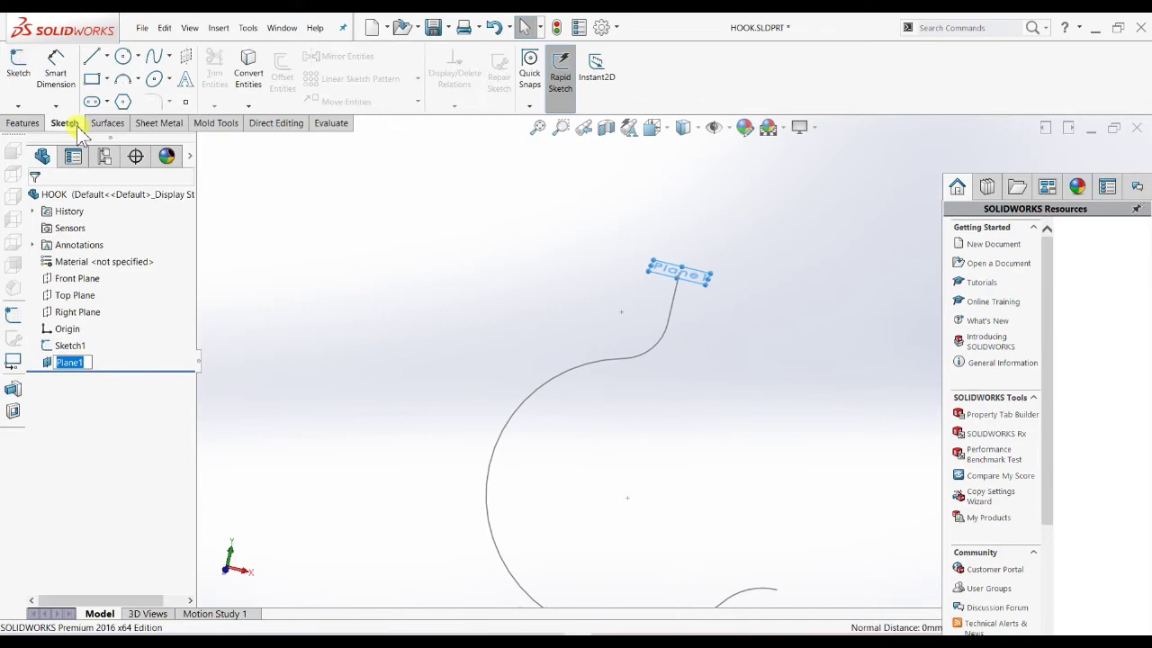
Start a sketch on Plane1, view it normal, and draw a circle centred at the origin.
{"action": "left_click", "coordinate": [18, 68]}
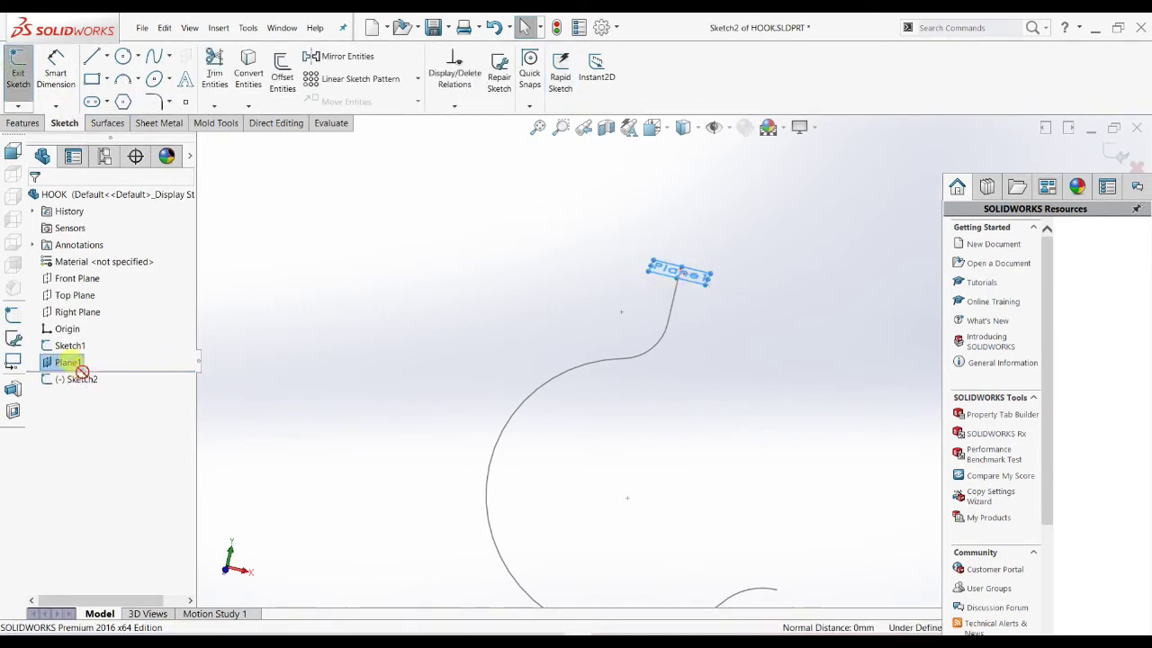
{"action": "left_click", "coordinate": [102, 367]}
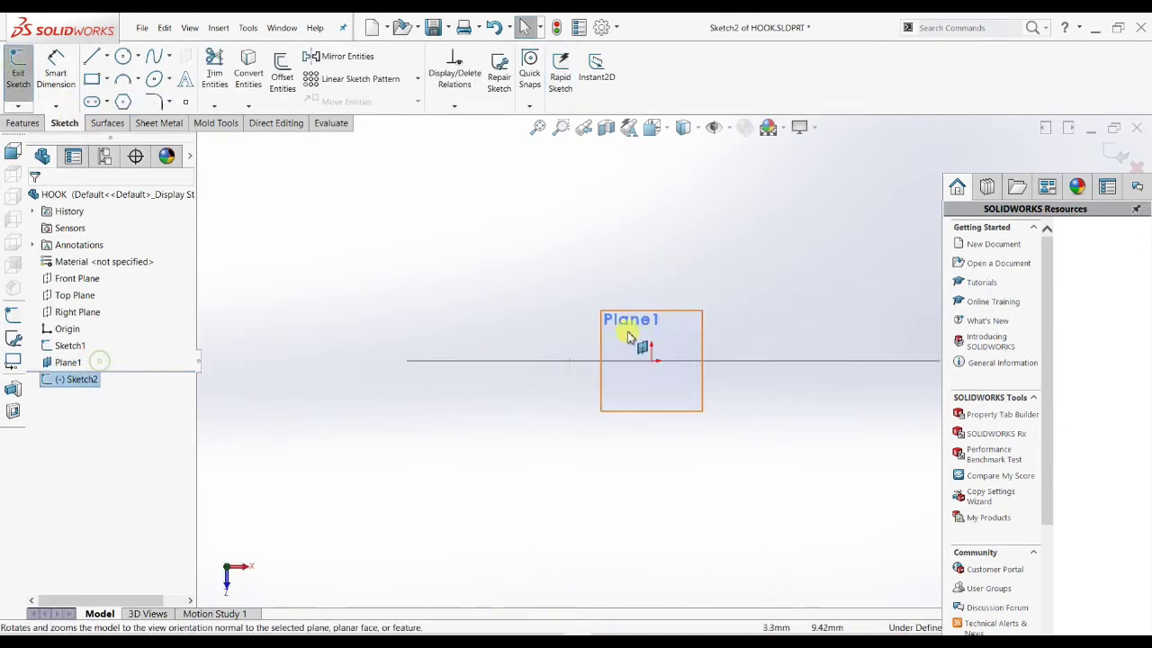
{"action": "left_click", "coordinate": [122, 56]}
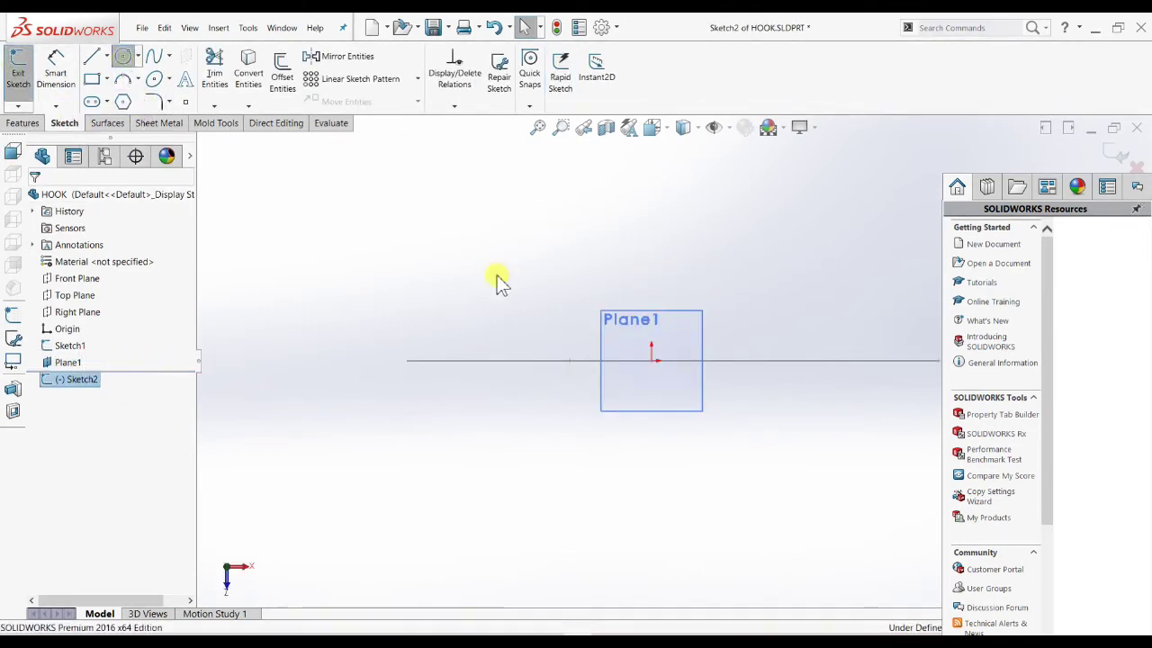
{"action": "left_click", "coordinate": [651, 360]}
{"action": "left_click", "coordinate": [619, 328]}
Dimension the circle's diameter to 25 mm.
{"action": "left_click", "coordinate": [56, 72]}
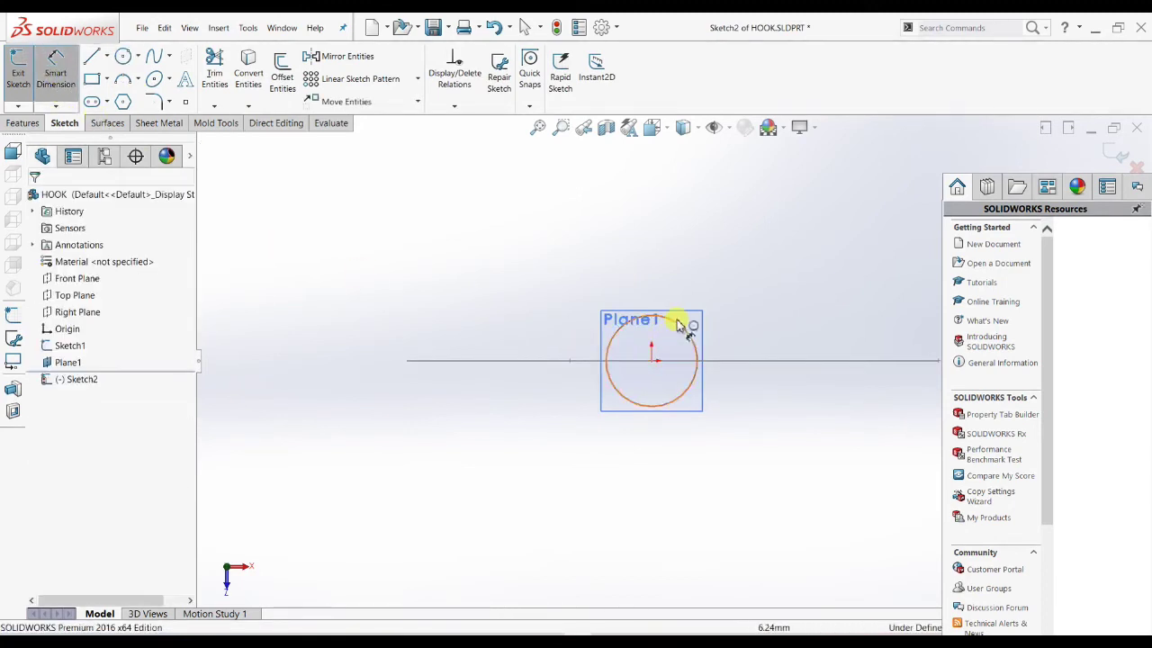
{"action": "left_click", "coordinate": [679, 324]}
{"action": "left_click", "coordinate": [720, 255]}
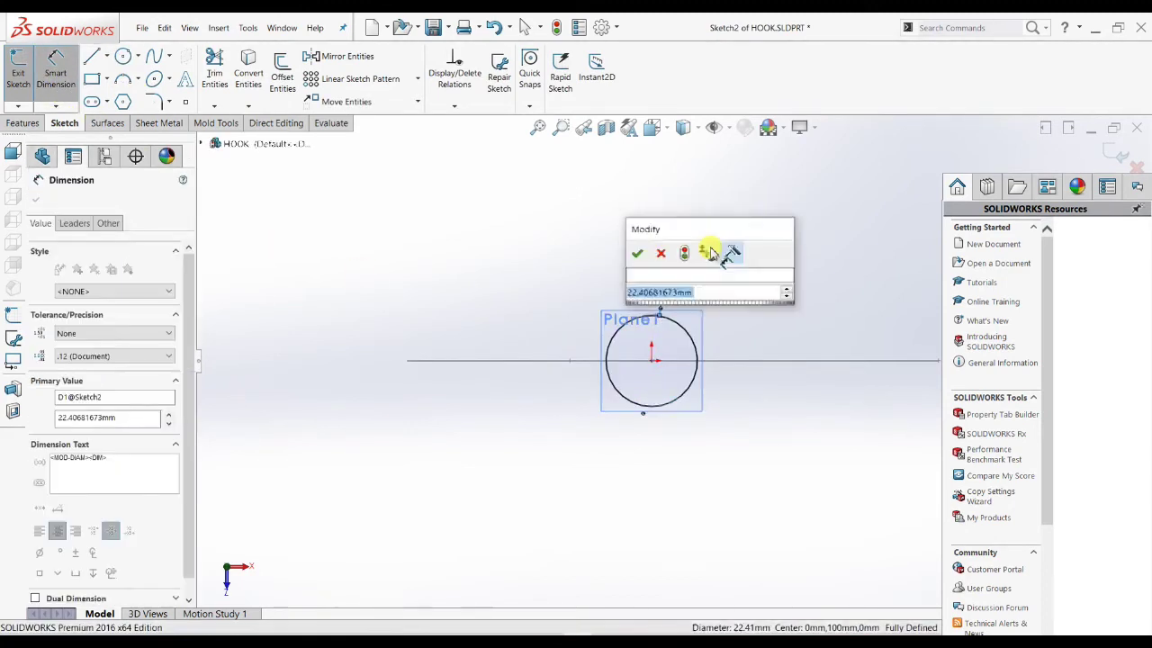
{"action": "type", "text": "25"}
{"action": "key", "text": "Return"}
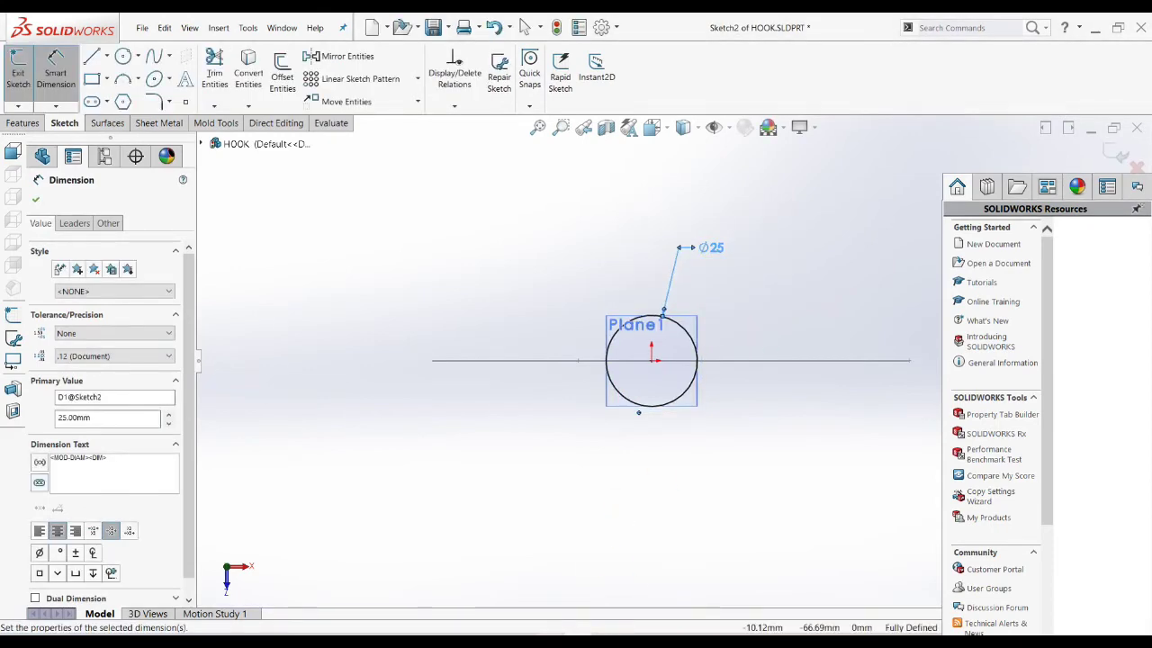
Check the reference drawing, exit Sketch2, and orbit to see the circle on the path.
{"action": "key", "text": "alt+Tab"}
{"action": "key", "text": "alt+Tab"}
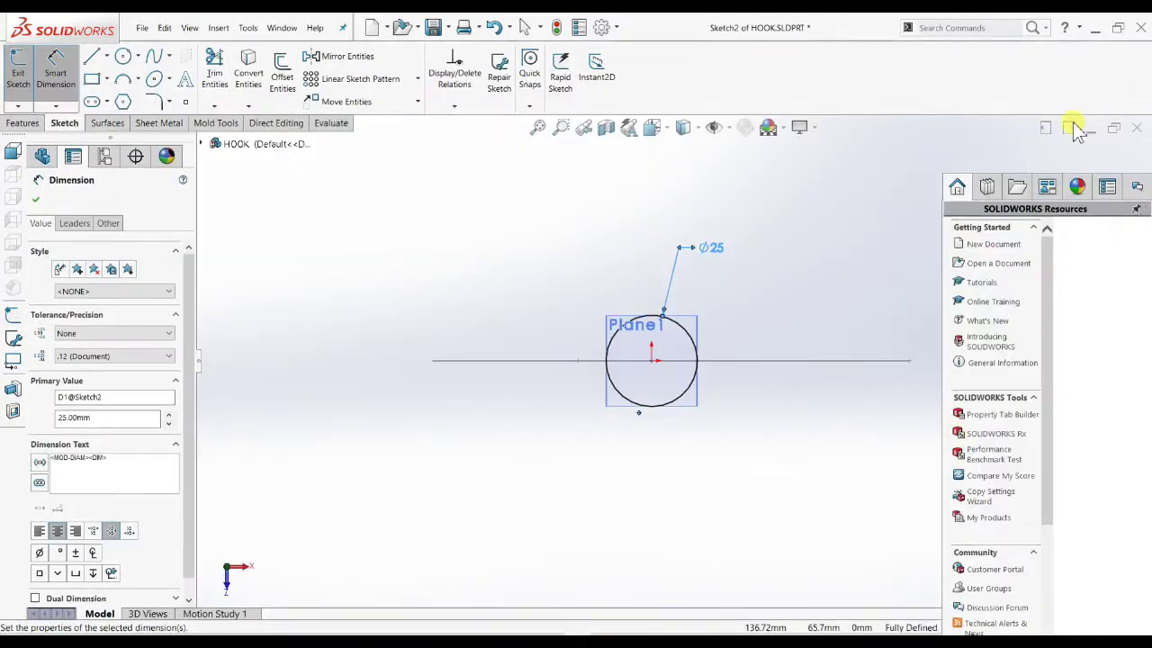
{"action": "left_click", "coordinate": [33, 90]}
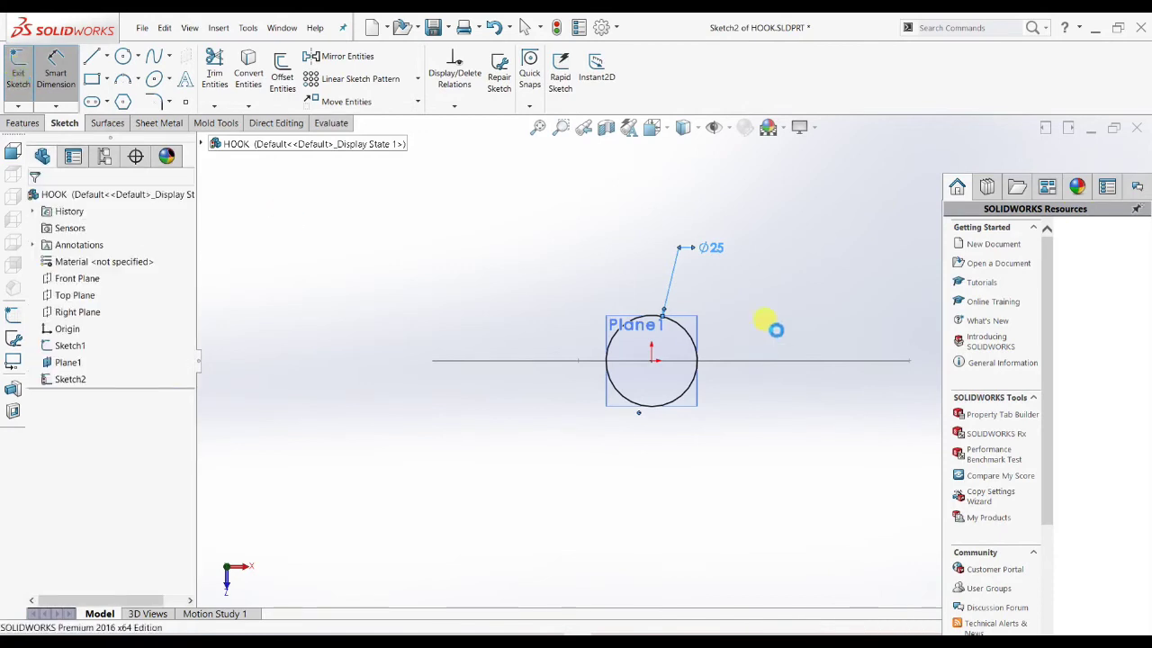
{"action": "middle_click_drag", "start_coordinate": [657, 396], "coordinate": [594, 300]}
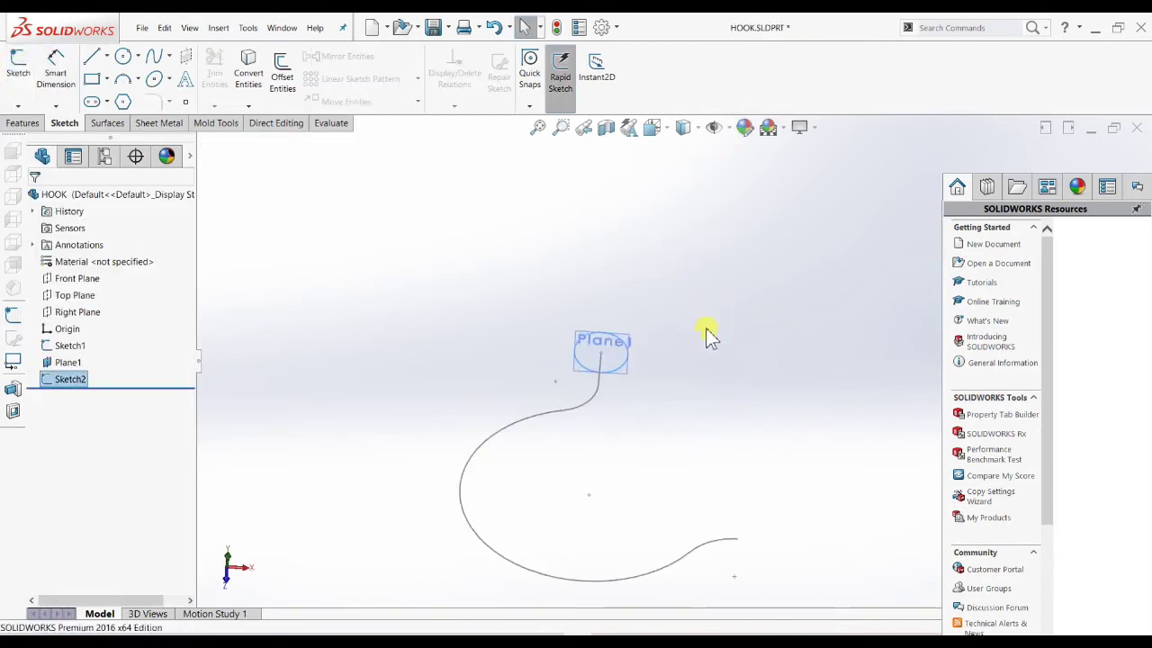
{"action": "left_click", "coordinate": [594, 300]}
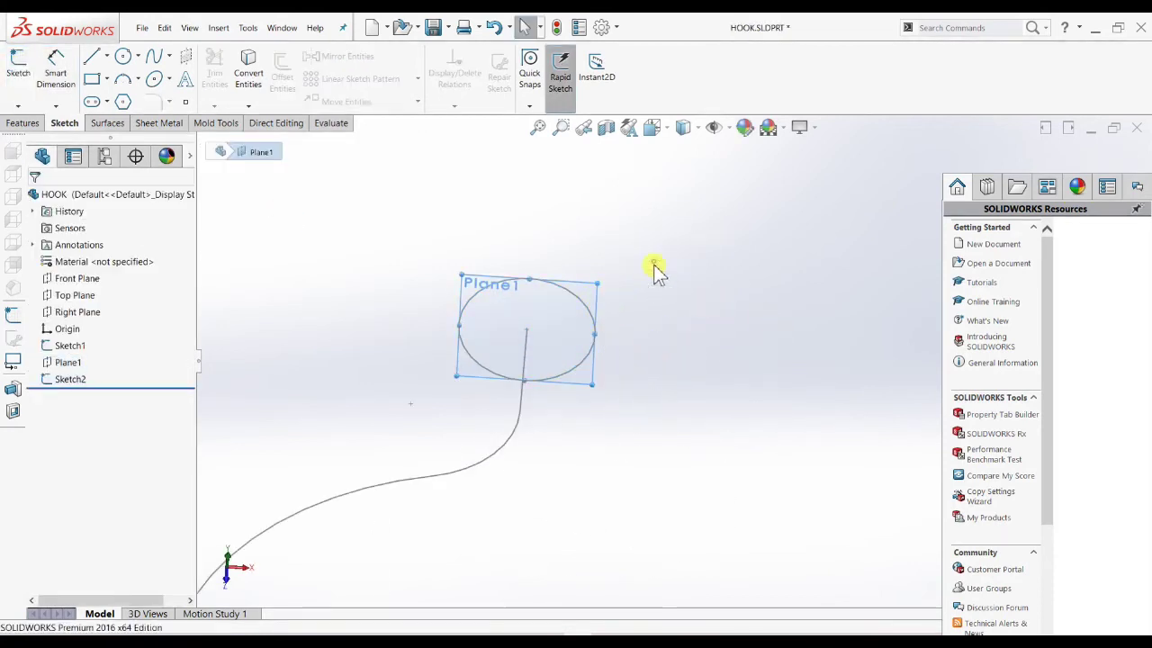
{"action": "mouse_move", "coordinate": [653, 270]}
{"action": "middle_mouse_down"}
{"action": "mouse_move", "coordinate": [654, 347]}
{"action": "mouse_move", "coordinate": [671, 302]}
{"action": "middle_mouse_up"}
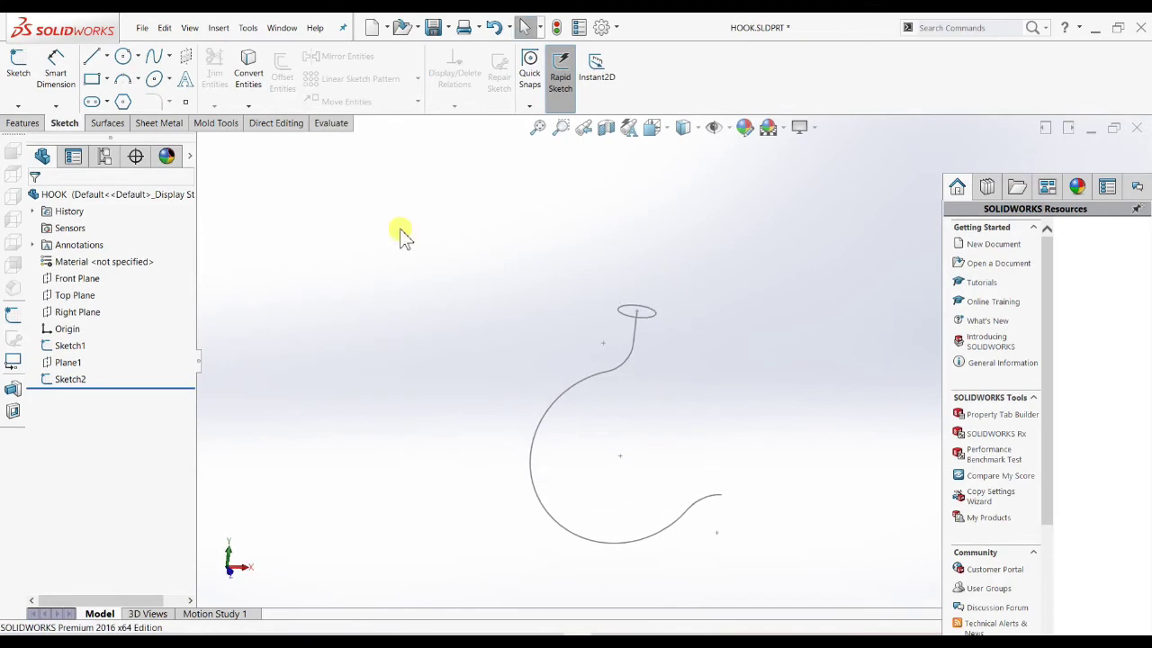
{"action": "left_click", "coordinate": [22, 123]}
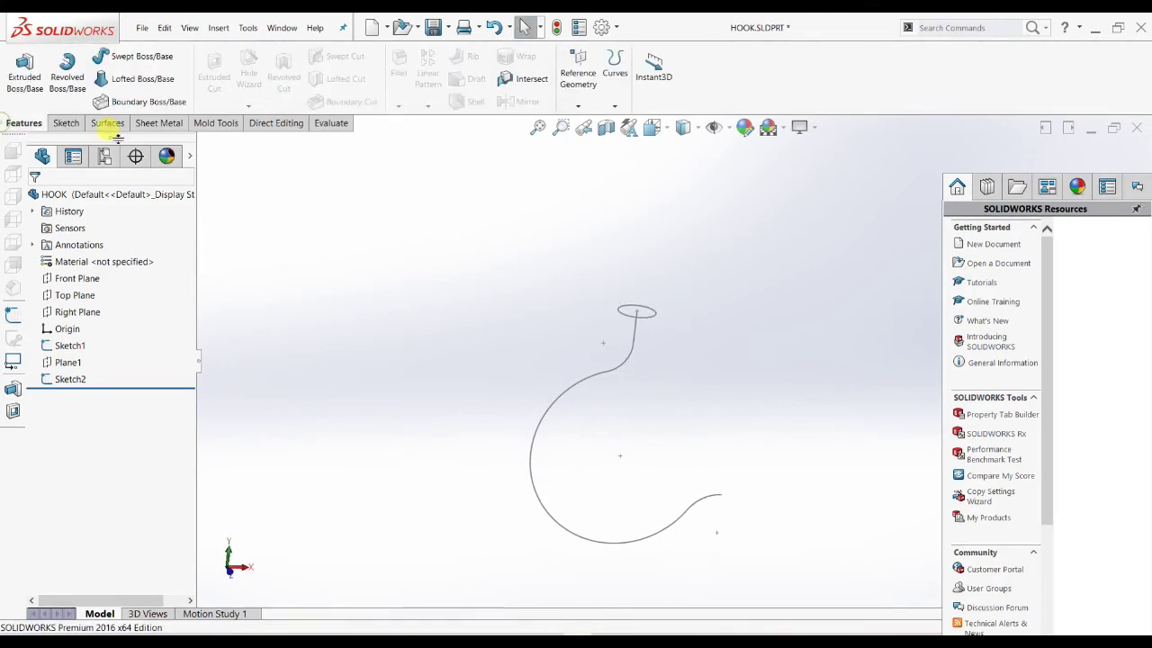
Sweep the Ø25 circle (Sketch2) along the hook curve (Sketch1) to create Sweep1.
{"action": "left_click", "coordinate": [147, 58]}
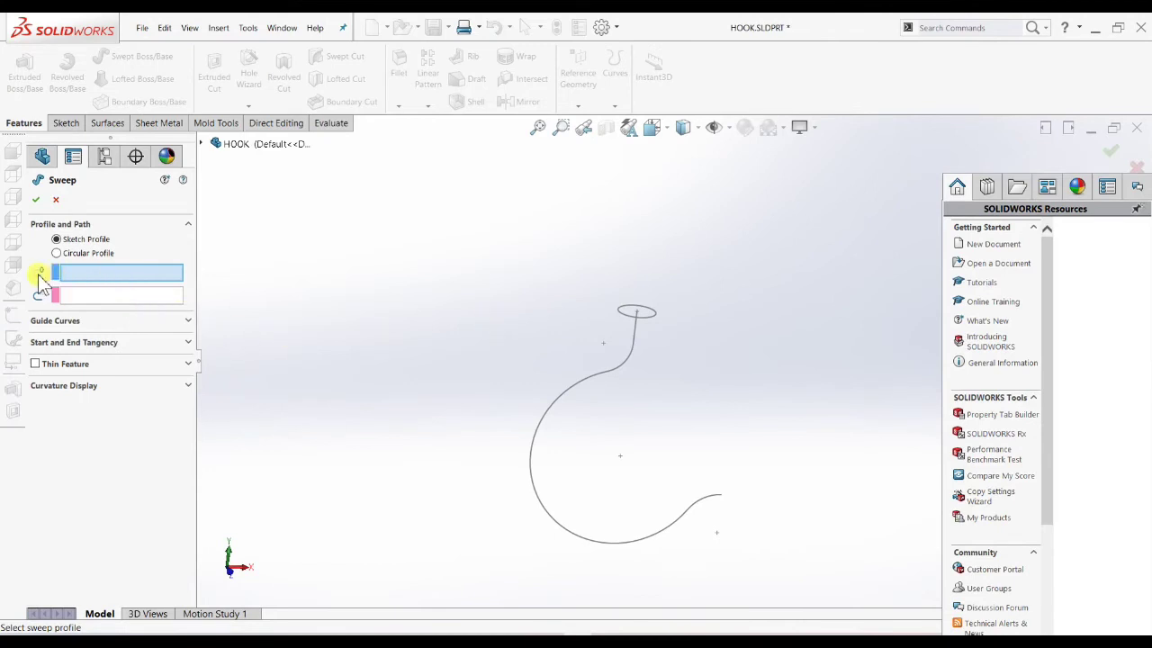
{"action": "scroll", "coordinate": [609, 392], "scroll_direction": "down", "scroll_amount": 4}
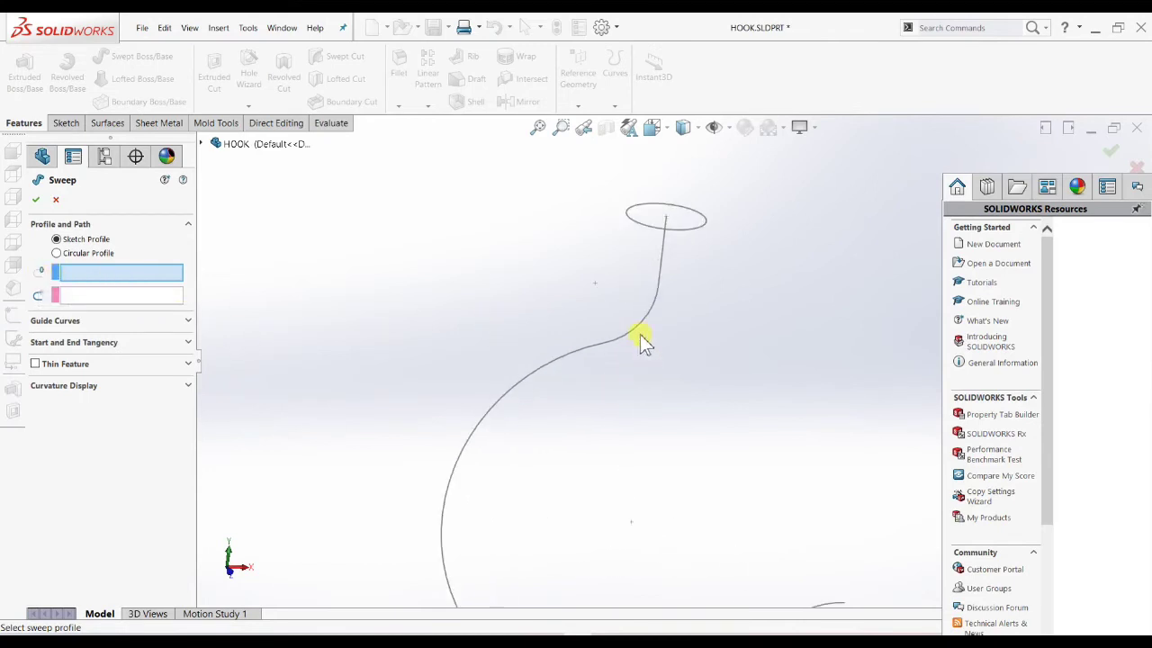
{"action": "left_click", "coordinate": [688, 232]}
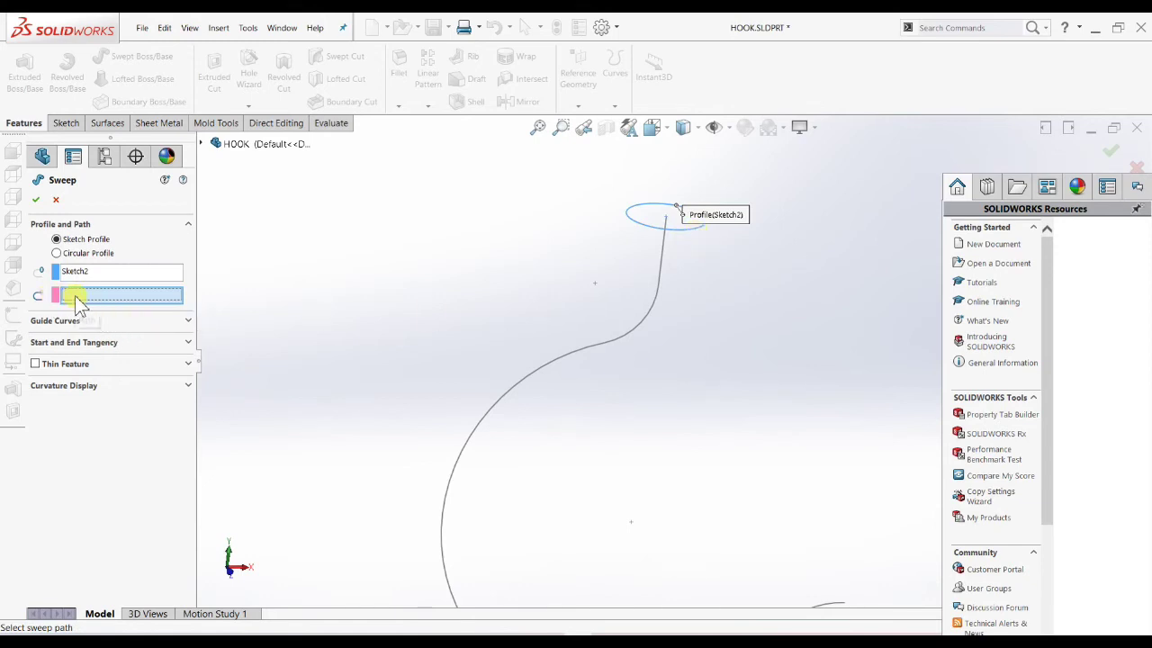
{"action": "left_click", "coordinate": [661, 268]}
{"action": "mouse_move", "coordinate": [646, 267]}
{"action": "middle_mouse_down"}
{"action": "mouse_move", "coordinate": [797, 442]}
{"action": "mouse_move", "coordinate": [699, 366]}
{"action": "mouse_move", "coordinate": [769, 474]}
{"action": "mouse_move", "coordinate": [743, 432]}
{"action": "middle_mouse_up"}
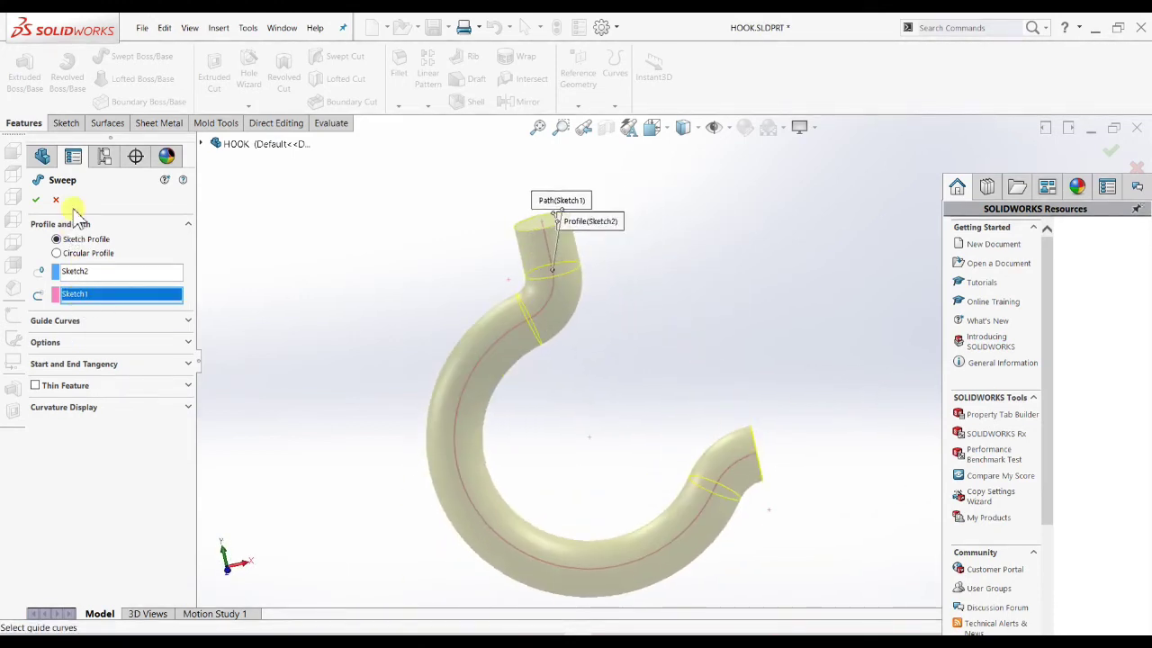
{"action": "left_click", "coordinate": [38, 202]}
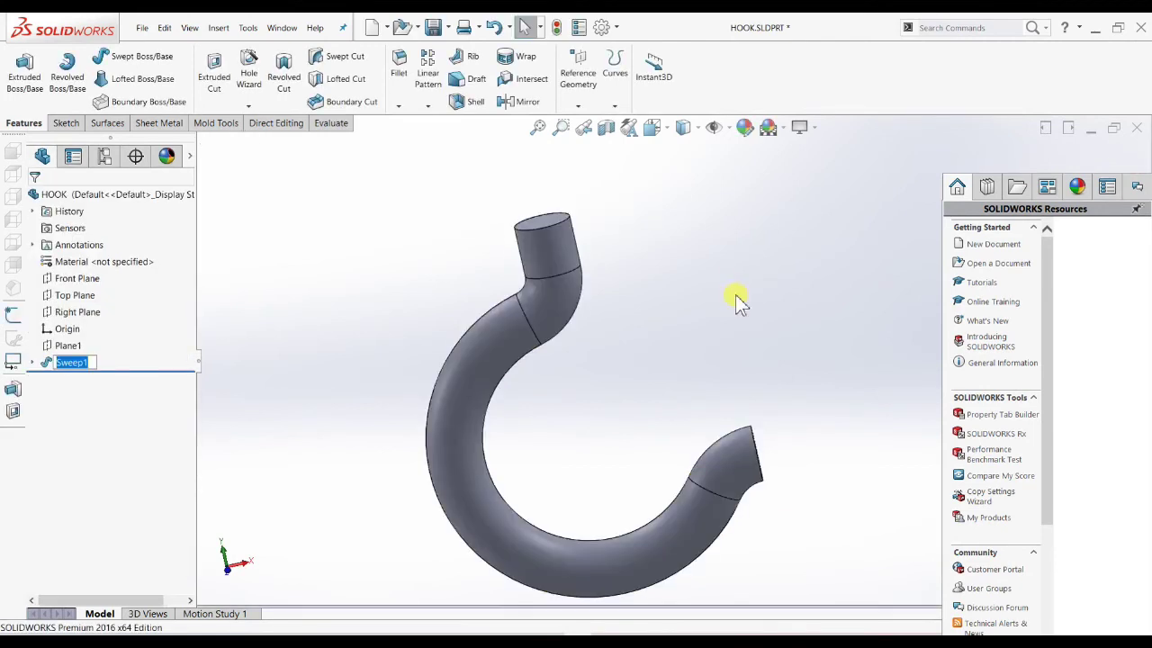
Orbit the model to view the swept hook body from another angle.
{"action": "mouse_move", "coordinate": [738, 300]}
{"action": "middle_mouse_down"}
{"action": "mouse_move", "coordinate": [669, 481]}
{"action": "mouse_move", "coordinate": [754, 346]}
{"action": "mouse_move", "coordinate": [708, 438]}
{"action": "mouse_move", "coordinate": [592, 528]}
{"action": "middle_mouse_up"}
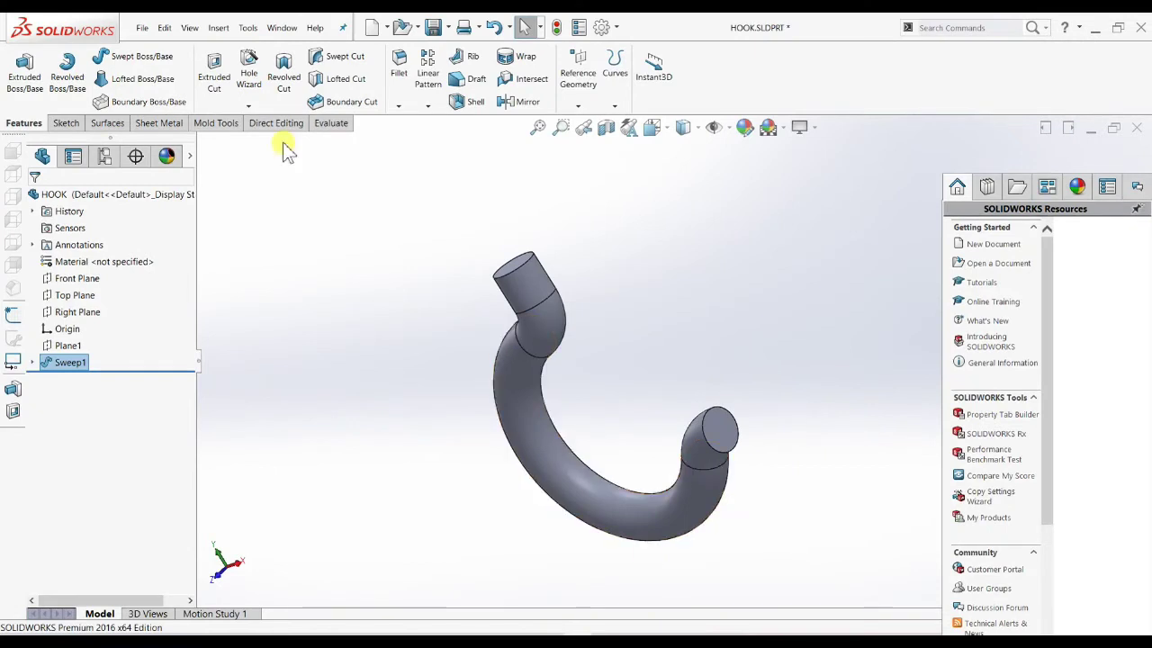
Fillet the hook tip's end edge with a symmetric 10 mm conic fillet, rho 0.05.
{"action": "left_click", "coordinate": [399, 63]}
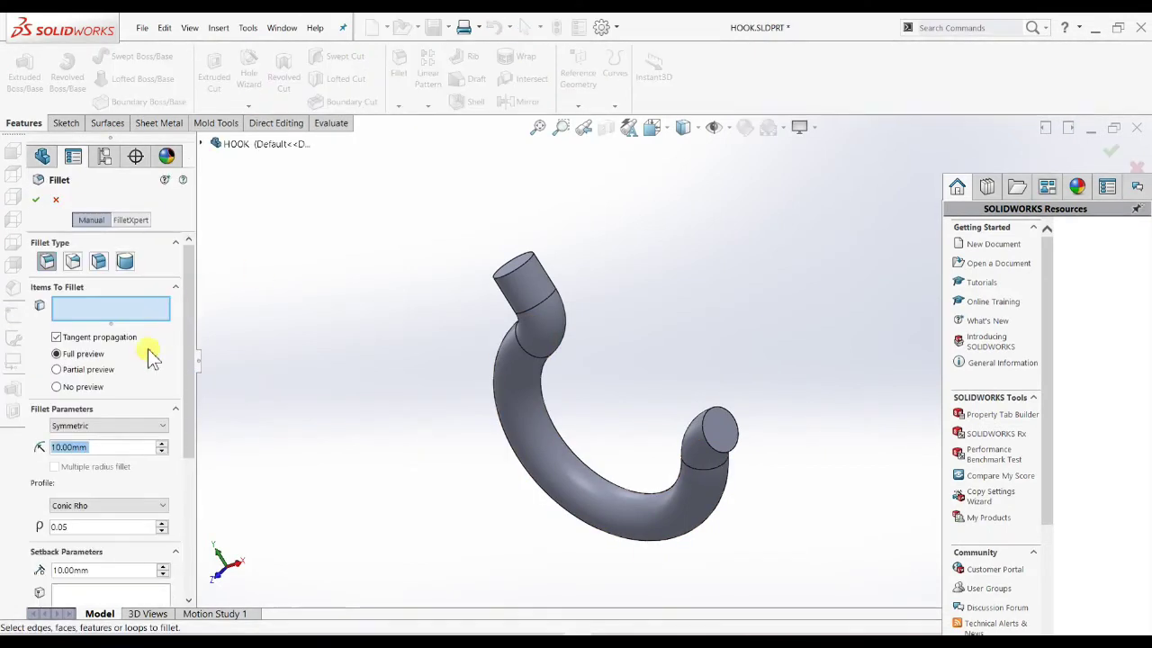
{"action": "left_click", "coordinate": [104, 309]}
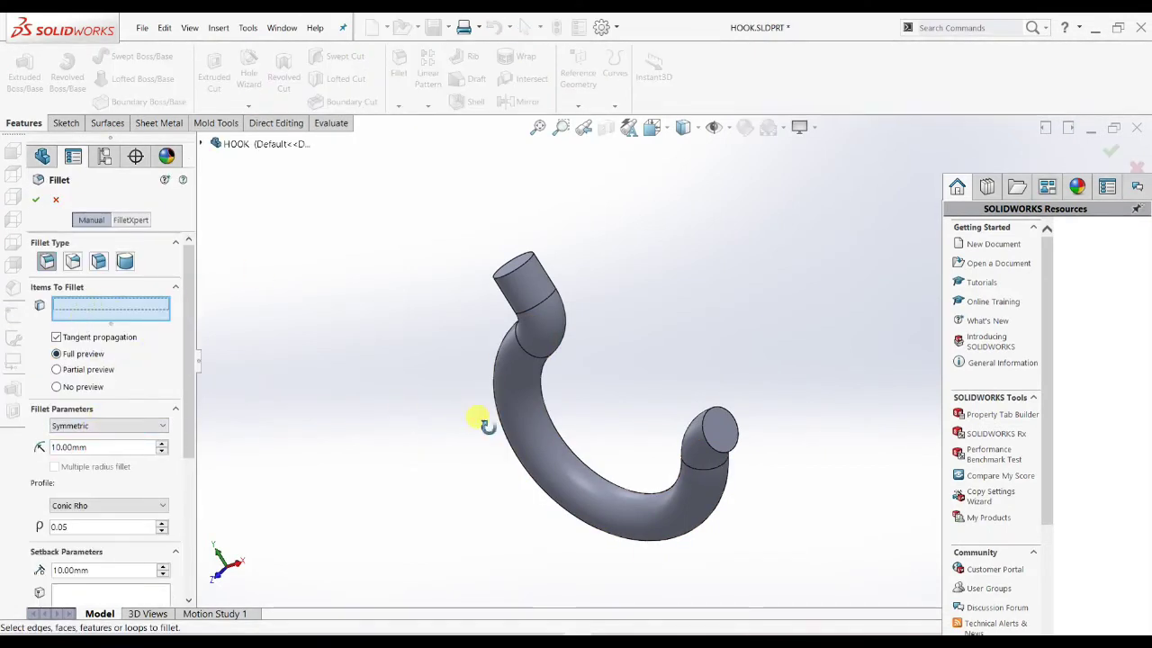
{"action": "middle_click_drag", "start_coordinate": [483, 423], "coordinate": [288, 386]}
{"action": "scroll", "coordinate": [687, 457], "scroll_direction": "down", "scroll_amount": 5}
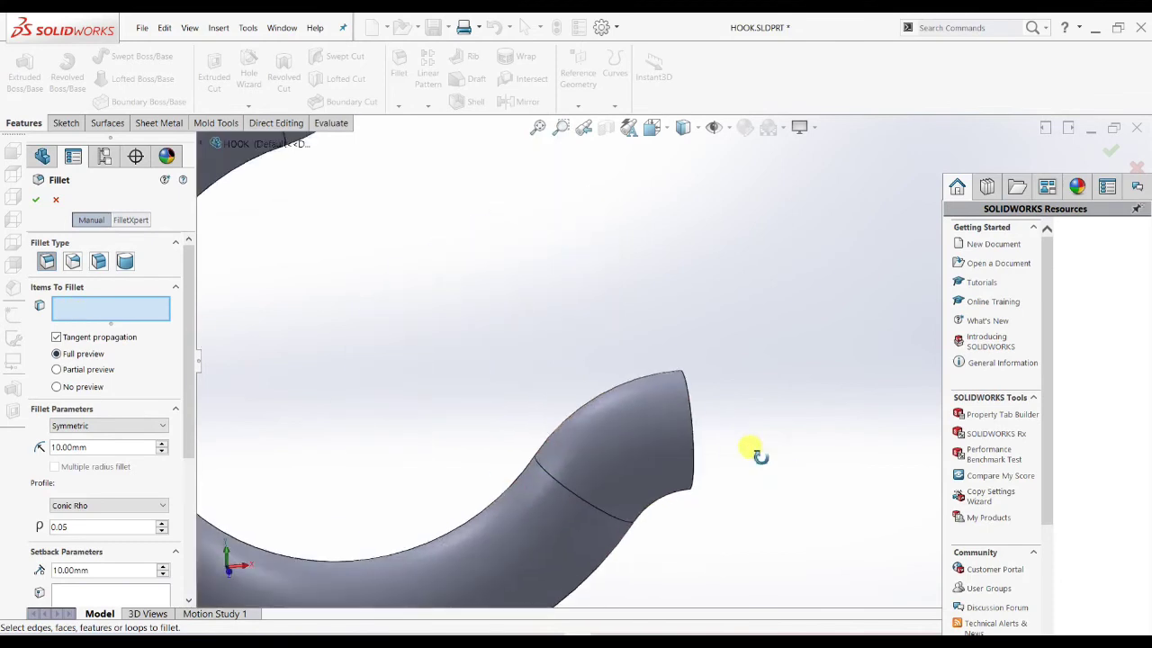
{"action": "left_click", "coordinate": [689, 419]}
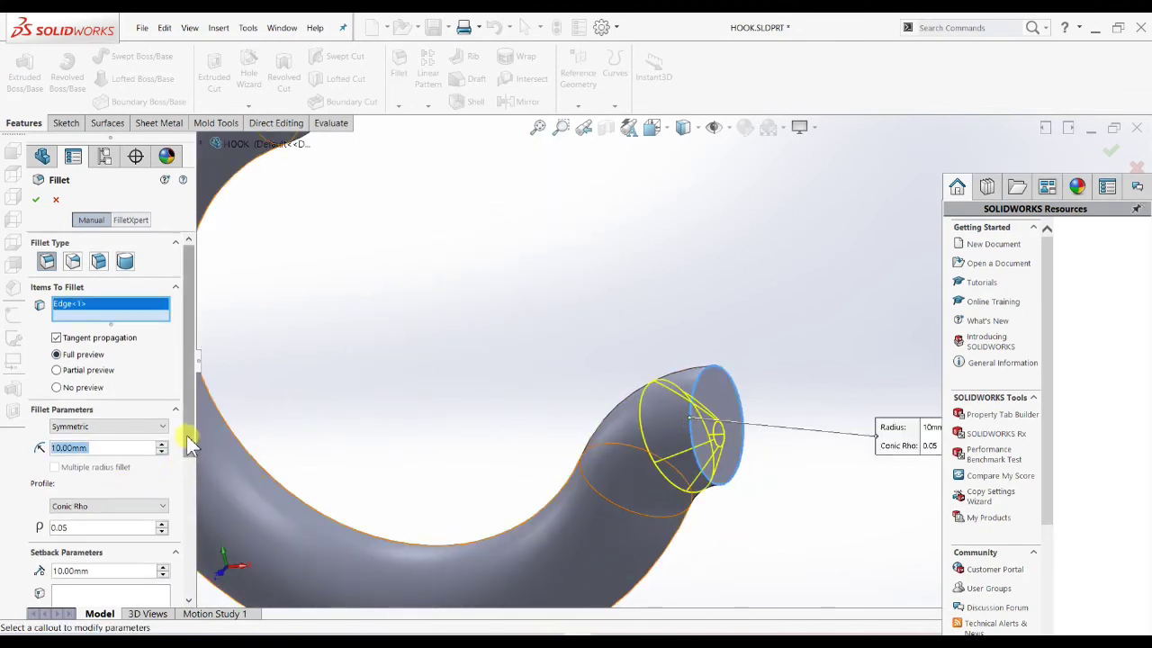
{"action": "left_click_drag", "start_coordinate": [190, 438], "coordinate": [196, 443]}
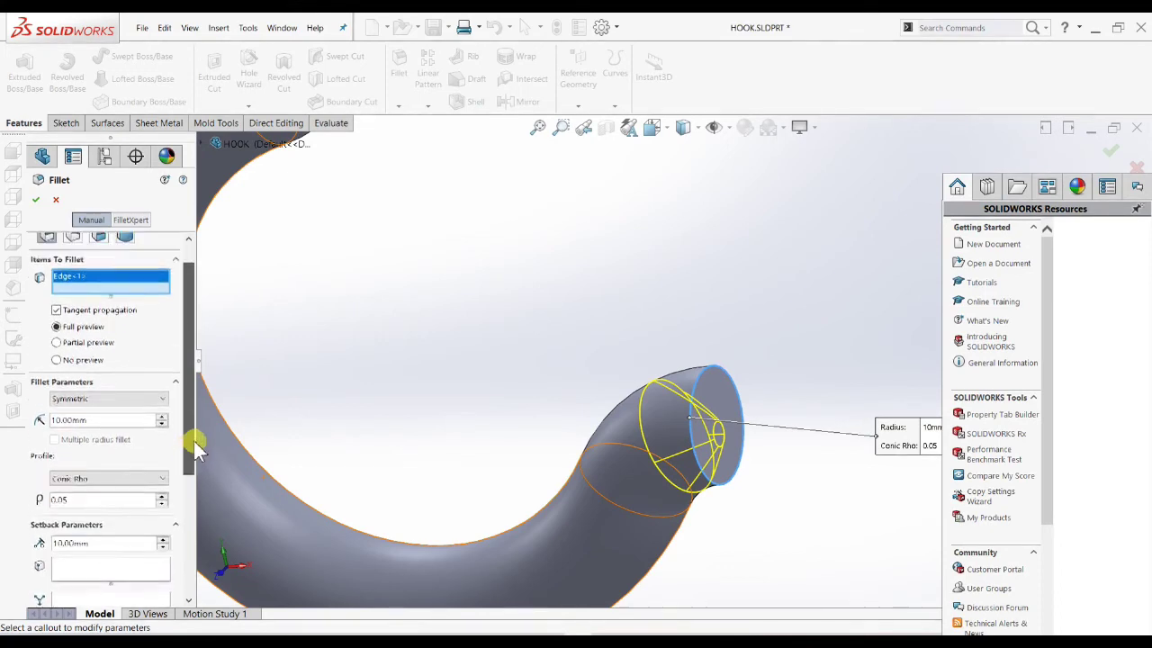
{"action": "left_click", "coordinate": [90, 412]}
{"action": "left_click", "coordinate": [85, 419]}
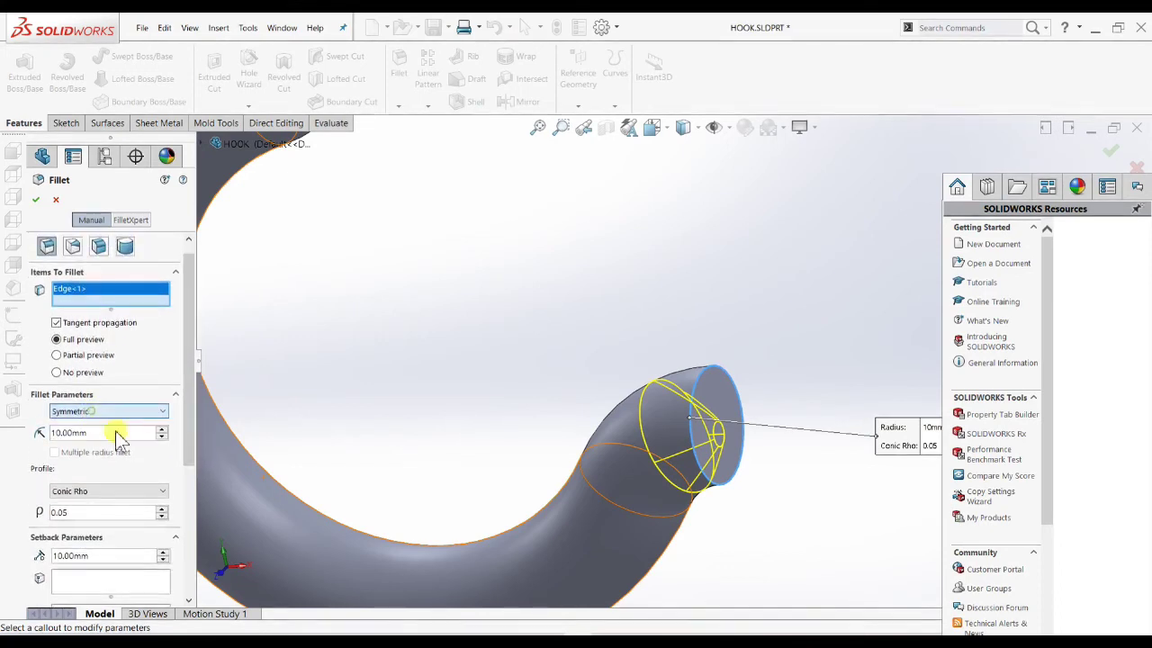
{"action": "mouse_move", "coordinate": [186, 445]}
{"action": "left_mouse_down"}
{"action": "mouse_move", "coordinate": [186, 522]}
{"action": "mouse_move", "coordinate": [192, 482]}
{"action": "left_mouse_up"}
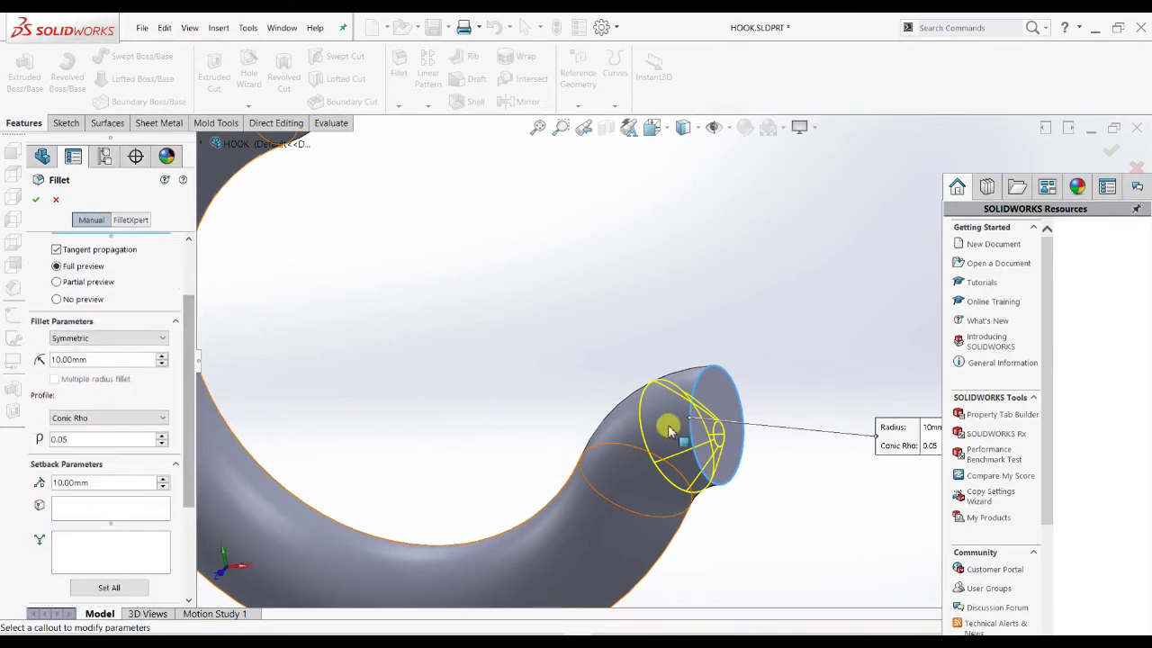
{"action": "scroll", "coordinate": [666, 423], "scroll_direction": "down", "scroll_amount": 2}
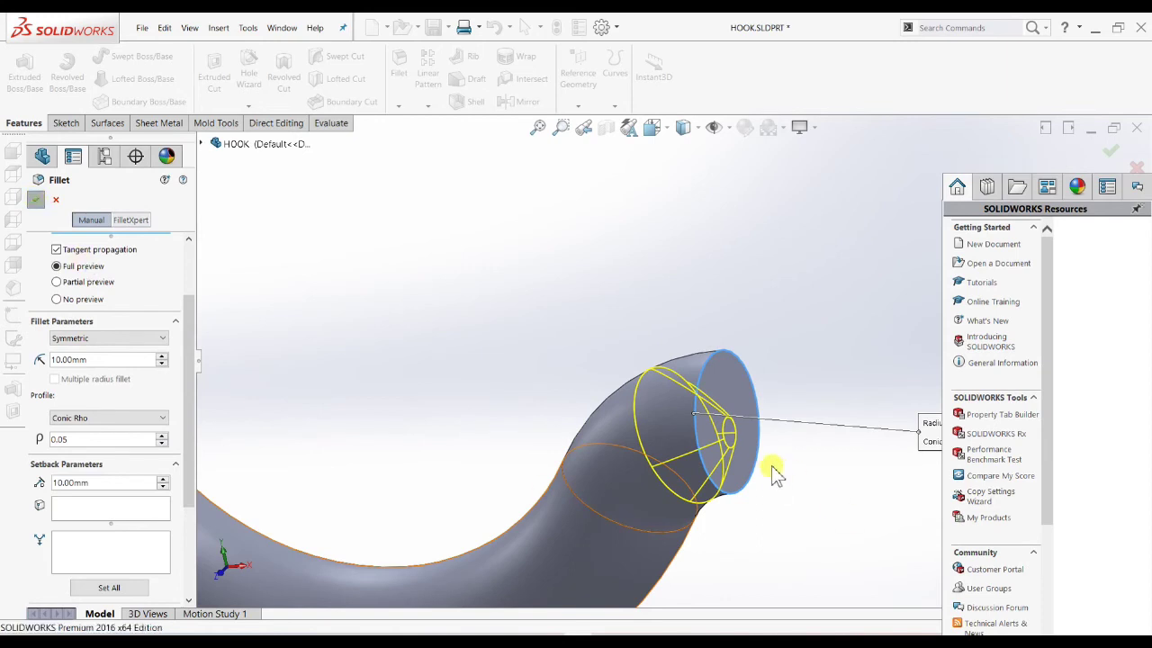
{"action": "key", "text": "Return"}
{"action": "mouse_move", "coordinate": [753, 462]}
{"action": "middle_mouse_down"}
{"action": "mouse_move", "coordinate": [648, 442]}
{"action": "mouse_move", "coordinate": [603, 400]}
{"action": "middle_mouse_up"}
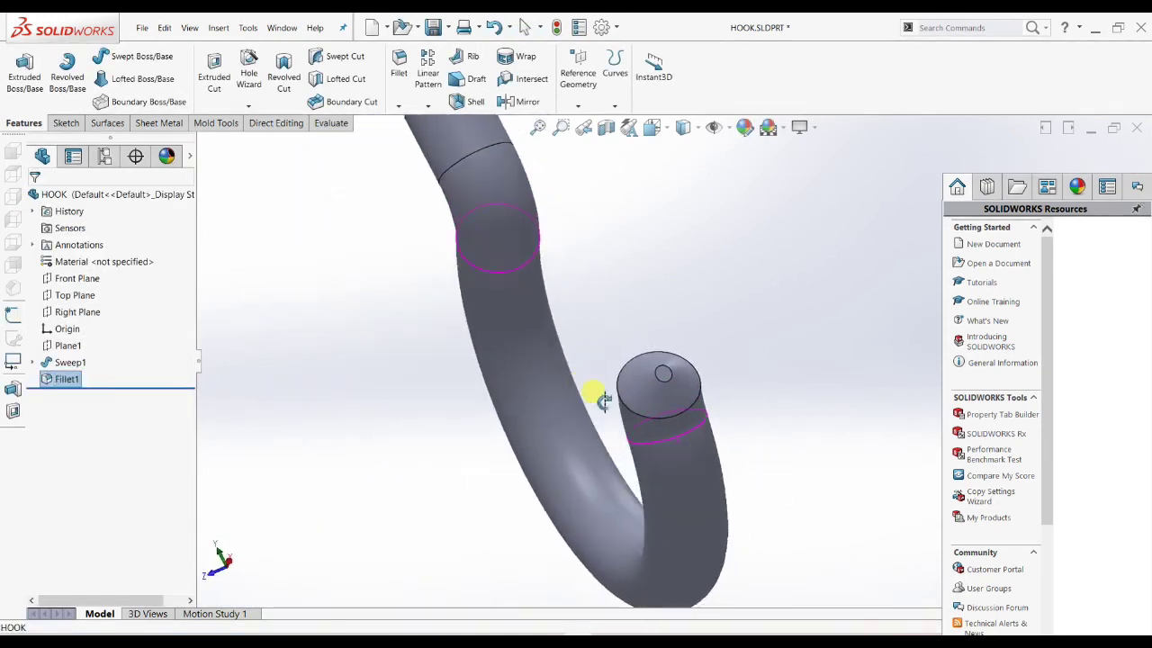
{"action": "left_click", "coordinate": [69, 378]}
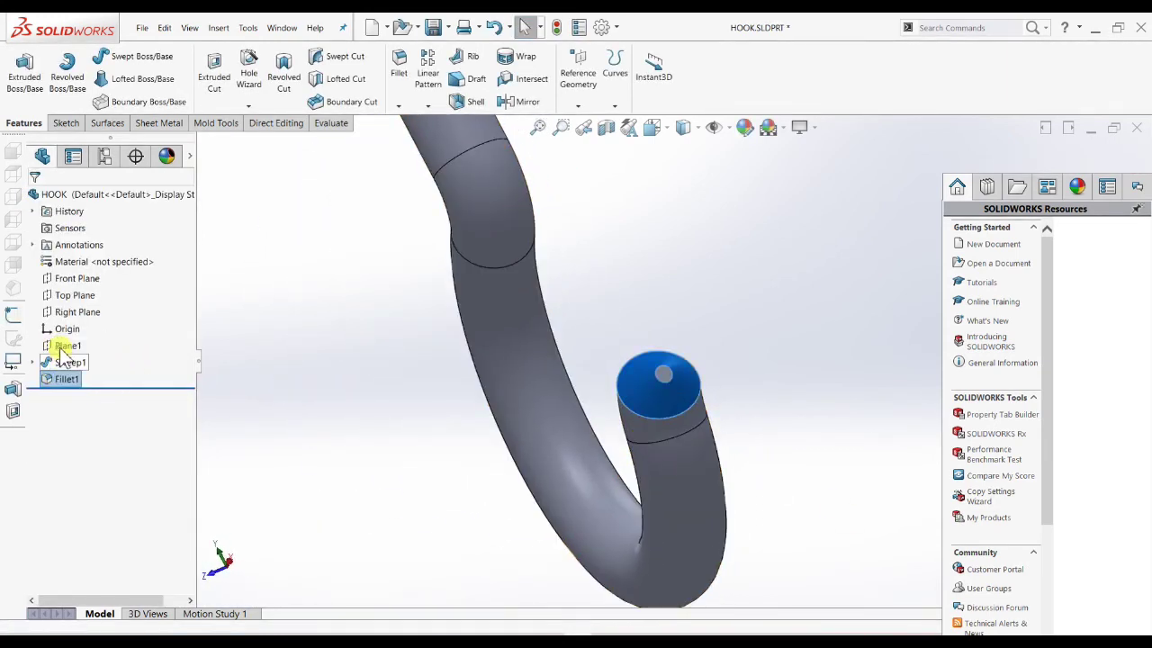
{"action": "left_click", "coordinate": [245, 365]}
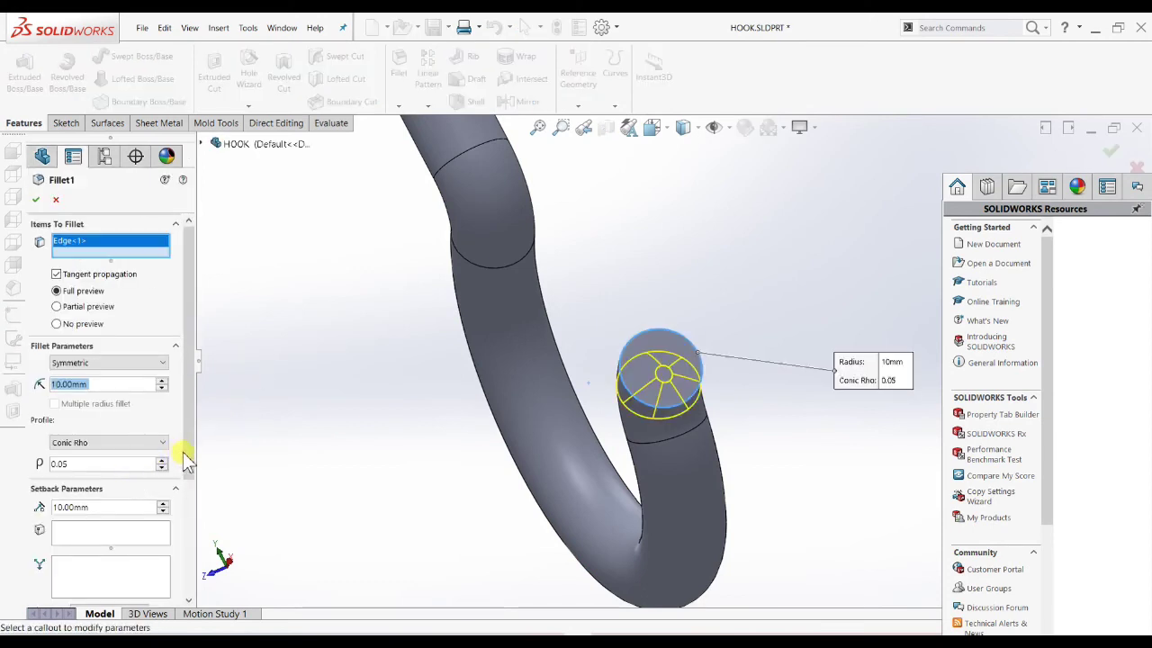
{"action": "mouse_move", "coordinate": [184, 461]}
{"action": "left_mouse_down"}
{"action": "mouse_move", "coordinate": [185, 488]}
{"action": "mouse_move", "coordinate": [185, 432]}
{"action": "left_mouse_up"}
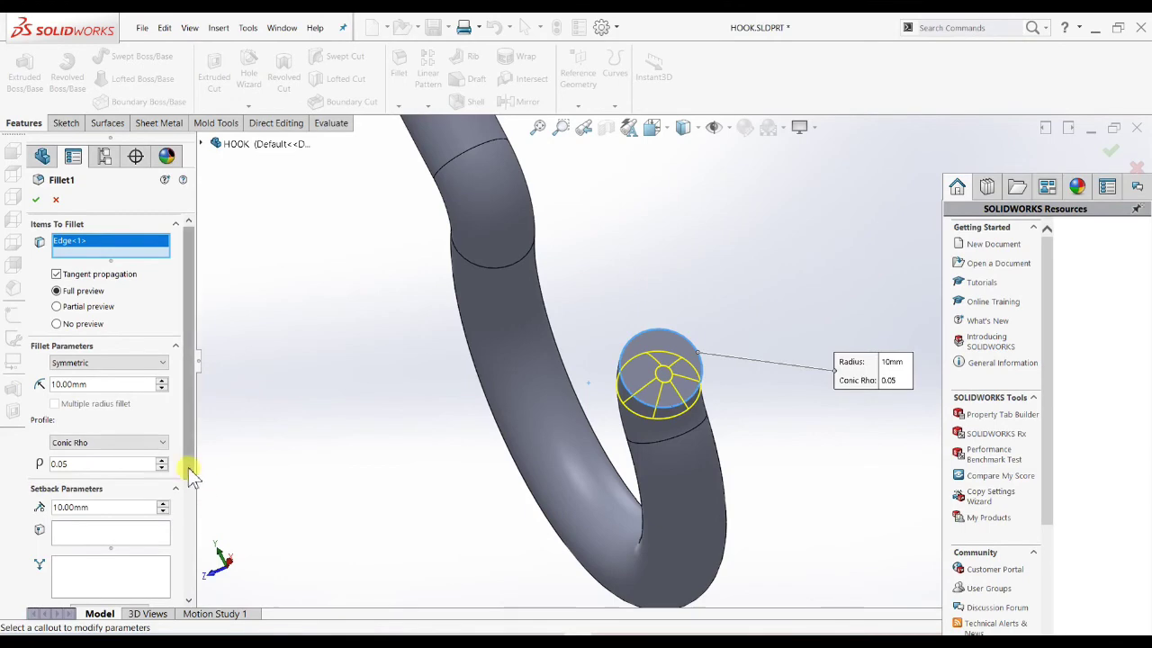
{"action": "scroll", "coordinate": [188, 465], "scroll_direction": "down", "scroll_amount": 3}
{"action": "left_click", "coordinate": [36, 199]}
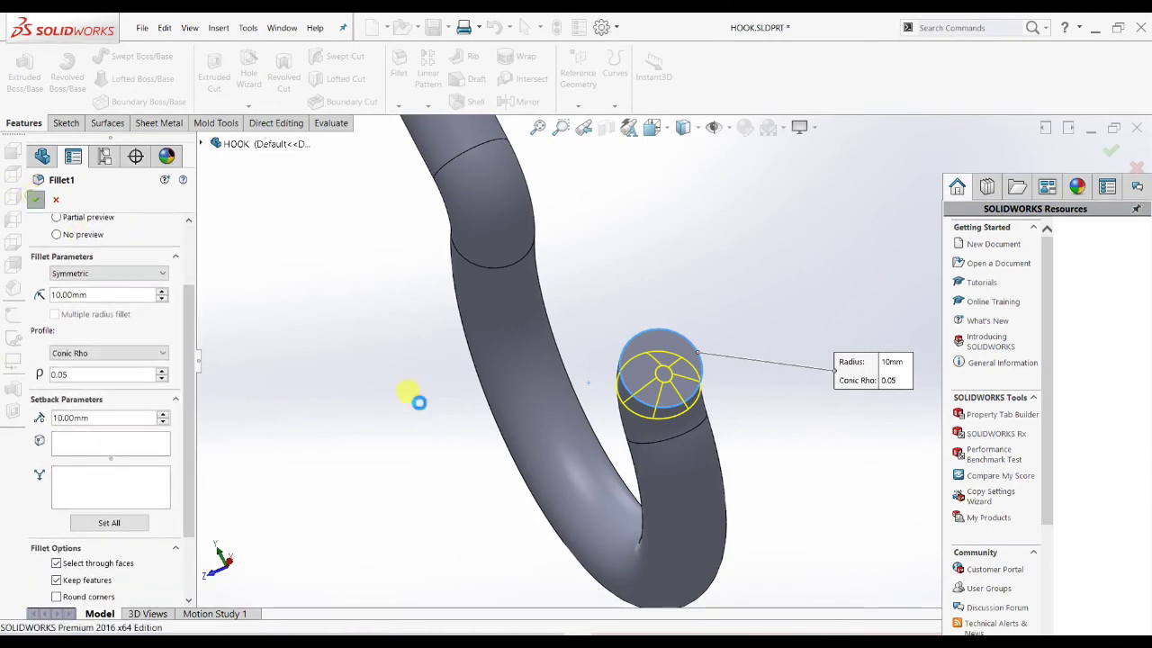
{"action": "left_click", "coordinate": [651, 139]}
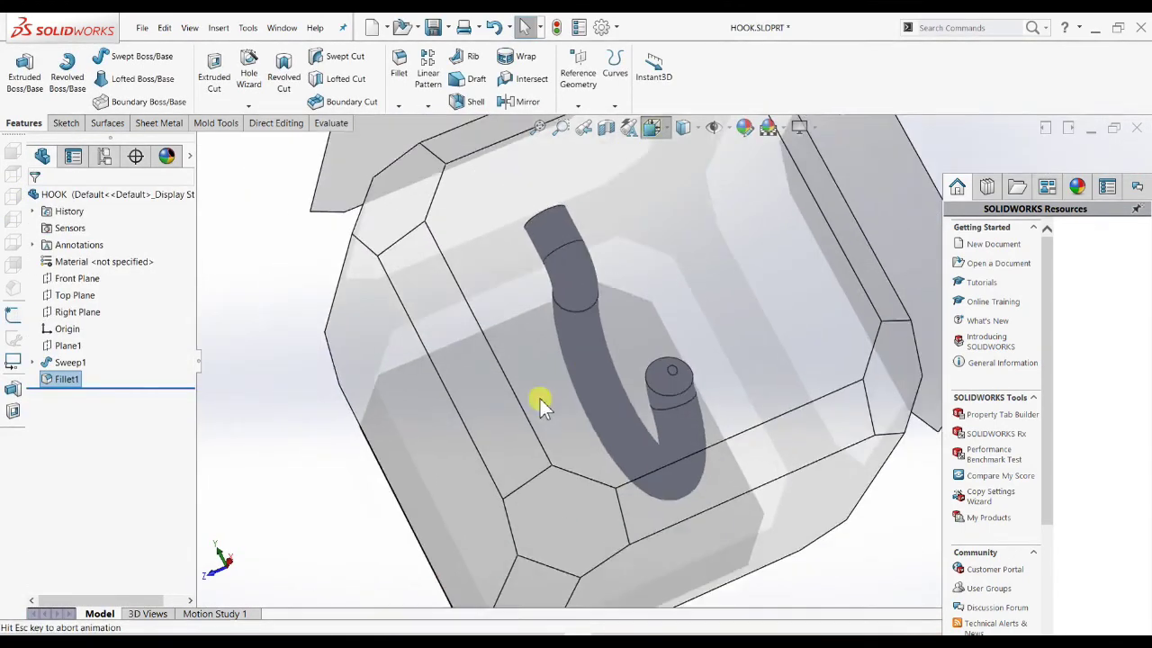
{"action": "left_click", "coordinate": [559, 437]}
{"action": "scroll", "coordinate": [878, 423], "scroll_direction": "down", "scroll_amount": 2}
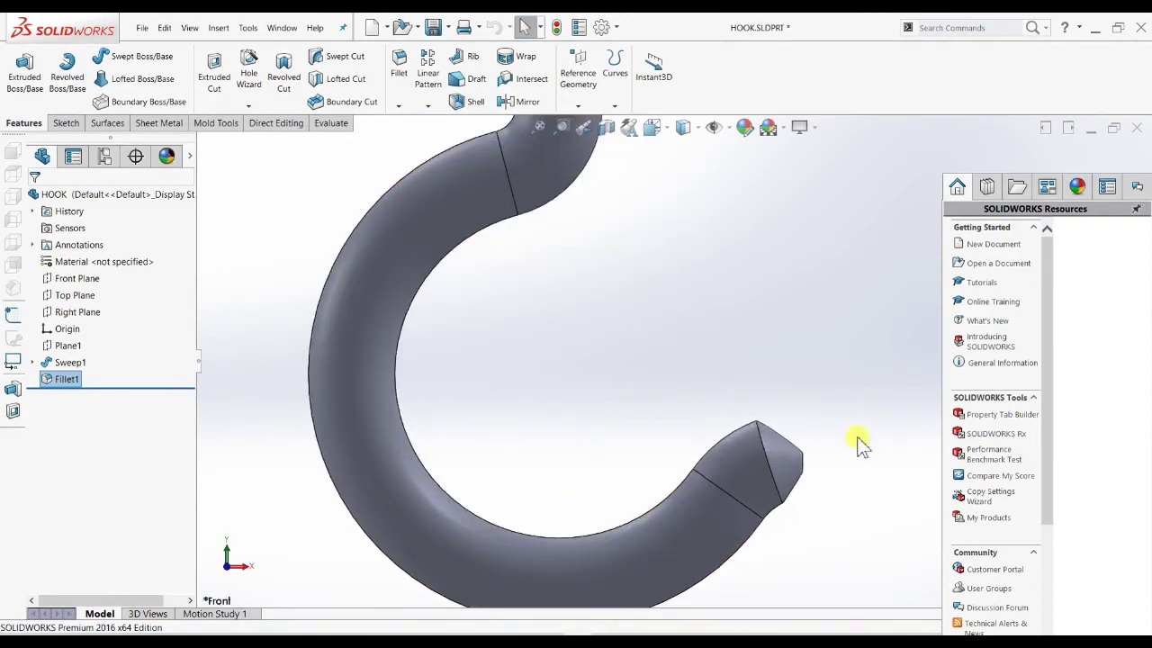
{"action": "scroll", "coordinate": [856, 442], "scroll_direction": "down", "scroll_amount": 2}
{"action": "scroll", "coordinate": [802, 486], "scroll_direction": "up", "scroll_amount": 3}
{"action": "scroll", "coordinate": [802, 463], "scroll_direction": "up", "scroll_amount": 2}
{"action": "scroll", "coordinate": [612, 252], "scroll_direction": "up", "scroll_amount": 2}
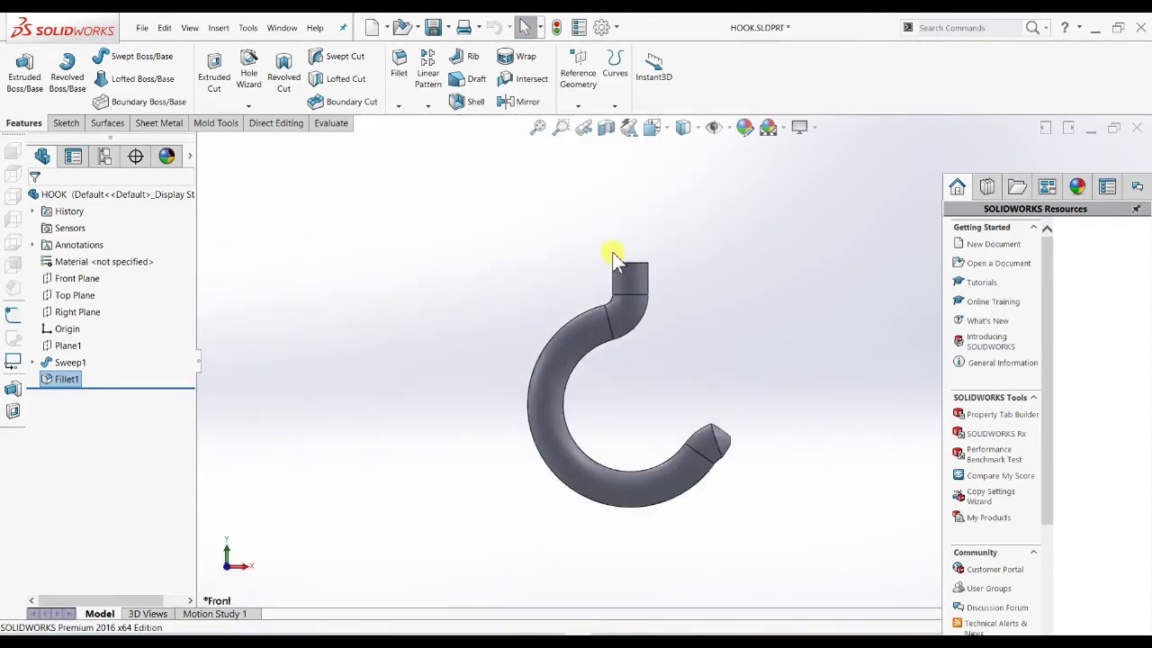
{"action": "scroll", "coordinate": [687, 420], "scroll_direction": "down", "scroll_amount": 2}
{"action": "scroll", "coordinate": [787, 496], "scroll_direction": "down", "scroll_amount": 3}
{"action": "scroll", "coordinate": [761, 463], "scroll_direction": "up", "scroll_amount": 4}
{"action": "scroll", "coordinate": [761, 463], "scroll_direction": "down", "scroll_amount": 3}
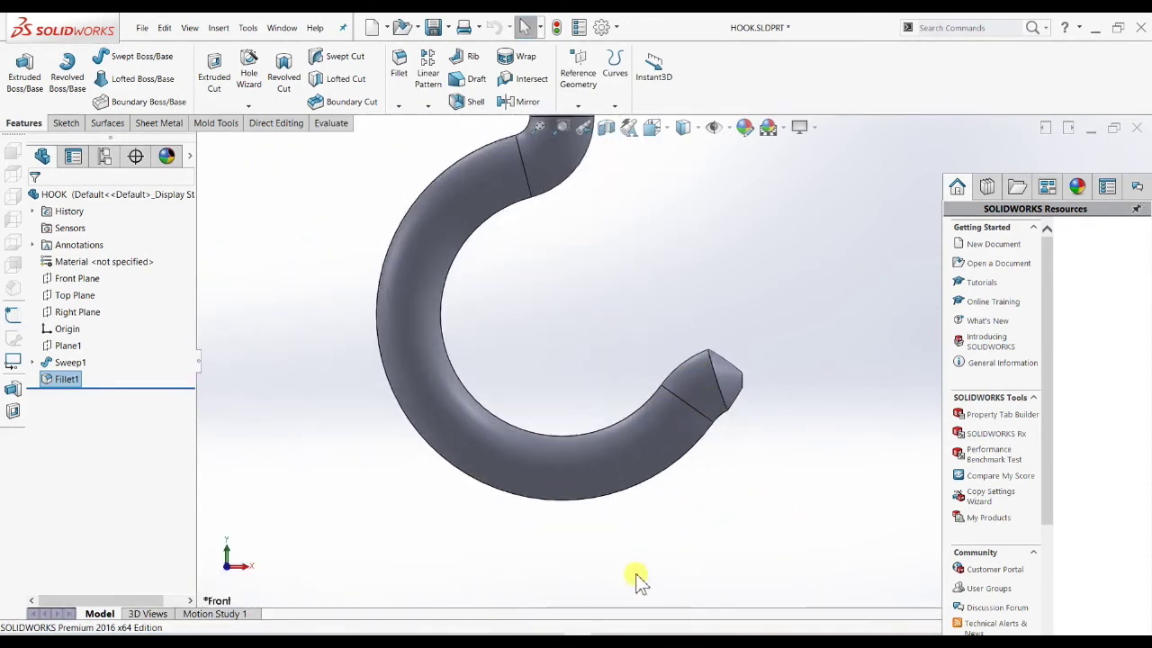
{"action": "key", "text": "alt+Tab"}
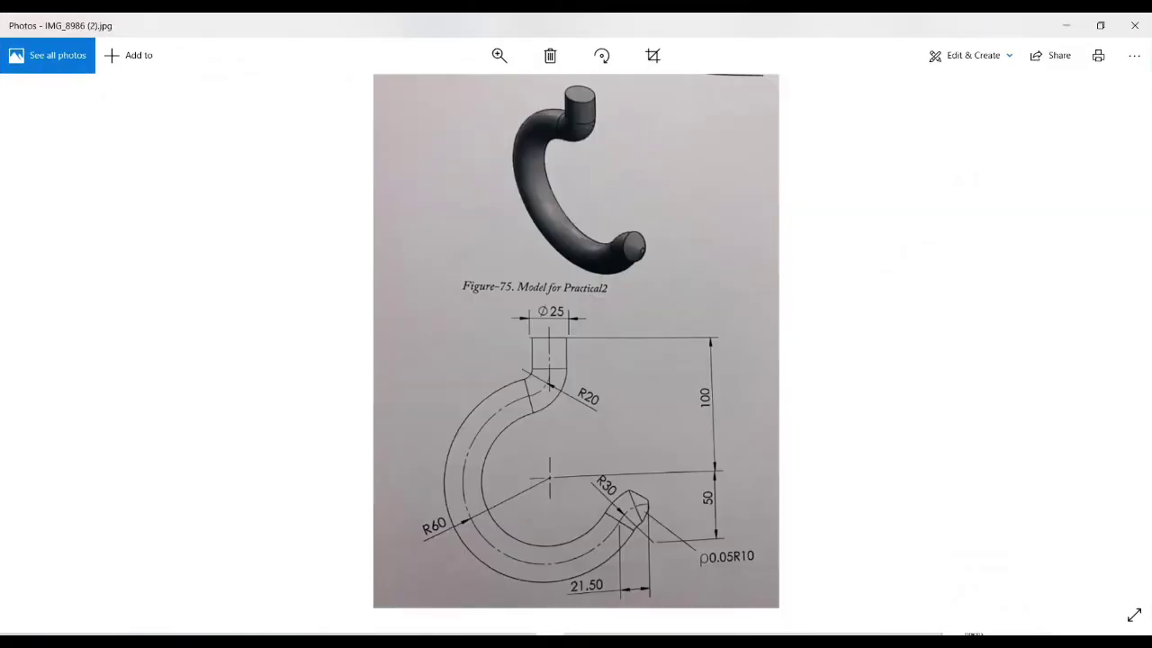
{"action": "key", "text": "alt+Tab"}
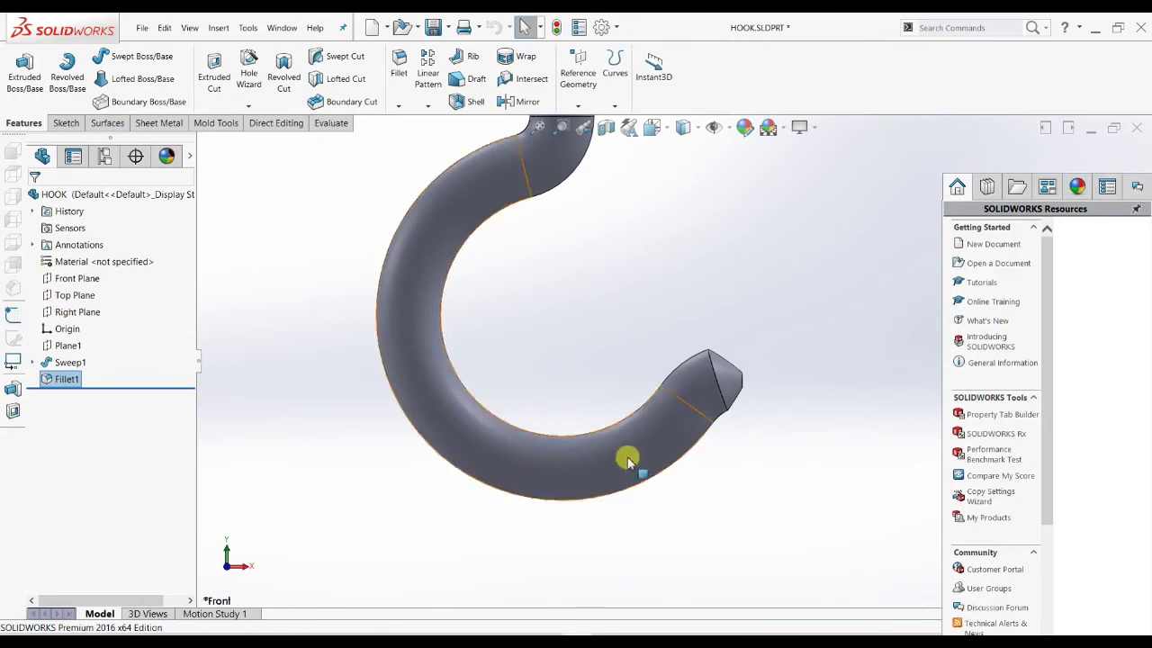
{"action": "scroll", "coordinate": [627, 460], "scroll_direction": "down", "scroll_amount": 3}
{"action": "mouse_move", "coordinate": [606, 281]}
{"action": "middle_mouse_down"}
{"action": "mouse_move", "coordinate": [566, 391]}
{"action": "mouse_move", "coordinate": [676, 453]}
{"action": "mouse_move", "coordinate": [590, 417]}
{"action": "mouse_move", "coordinate": [733, 257]}
{"action": "mouse_move", "coordinate": [642, 437]}
{"action": "mouse_move", "coordinate": [476, 292]}
{"action": "mouse_move", "coordinate": [535, 411]}
{"action": "mouse_move", "coordinate": [620, 442]}
{"action": "middle_mouse_up"}
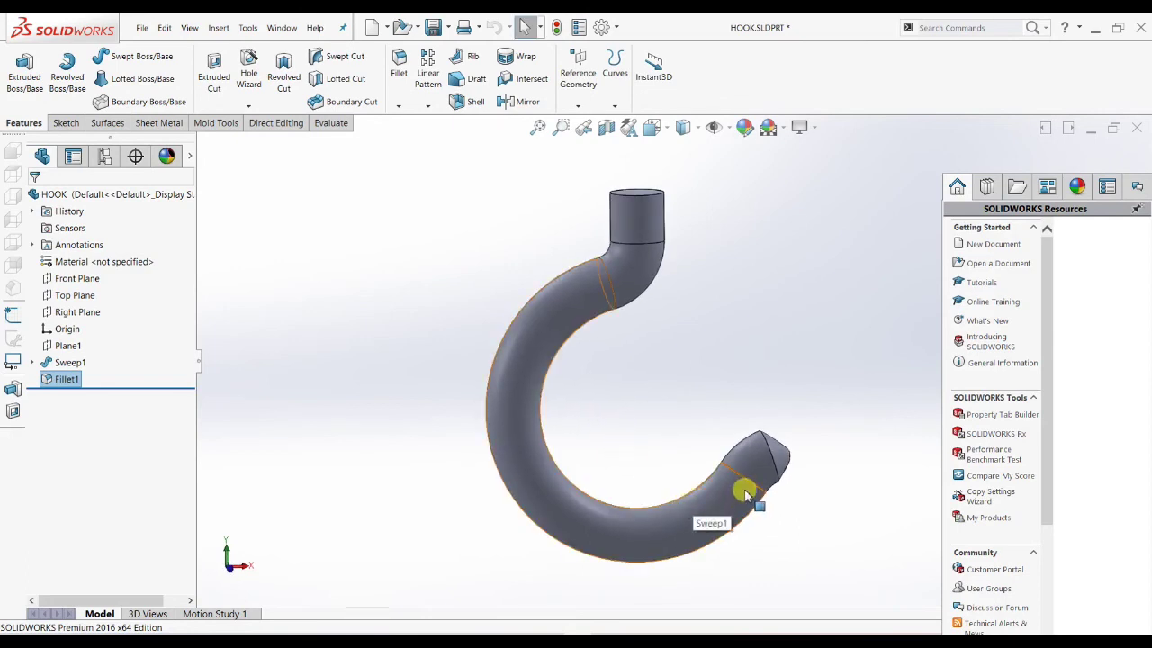
{"action": "mouse_move", "coordinate": [633, 354]}
{"action": "middle_mouse_down"}
{"action": "mouse_move", "coordinate": [630, 399]}
{"action": "mouse_move", "coordinate": [566, 514]}
{"action": "mouse_move", "coordinate": [630, 463]}
{"action": "mouse_move", "coordinate": [610, 479]}
{"action": "mouse_move", "coordinate": [625, 416]}
{"action": "mouse_move", "coordinate": [699, 412]}
{"action": "mouse_move", "coordinate": [625, 324]}
{"action": "mouse_move", "coordinate": [544, 348]}
{"action": "mouse_move", "coordinate": [488, 399]}
{"action": "mouse_move", "coordinate": [534, 458]}
{"action": "mouse_move", "coordinate": [586, 282]}
{"action": "mouse_move", "coordinate": [731, 382]}
{"action": "mouse_move", "coordinate": [690, 293]}
{"action": "mouse_move", "coordinate": [689, 445]}
{"action": "mouse_move", "coordinate": [779, 463]}
{"action": "mouse_move", "coordinate": [681, 461]}
{"action": "mouse_move", "coordinate": [690, 186]}
{"action": "middle_mouse_up"}
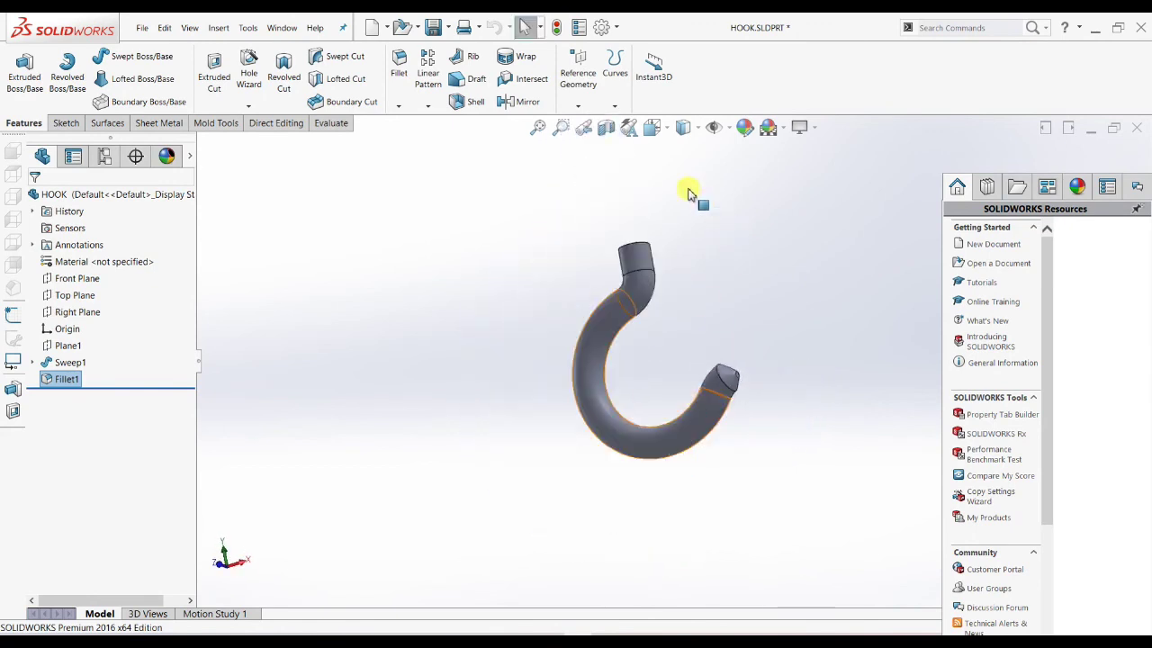
{"action": "left_click", "coordinate": [652, 127]}
{"action": "left_click", "coordinate": [569, 379]}
{"action": "key", "text": "z"}
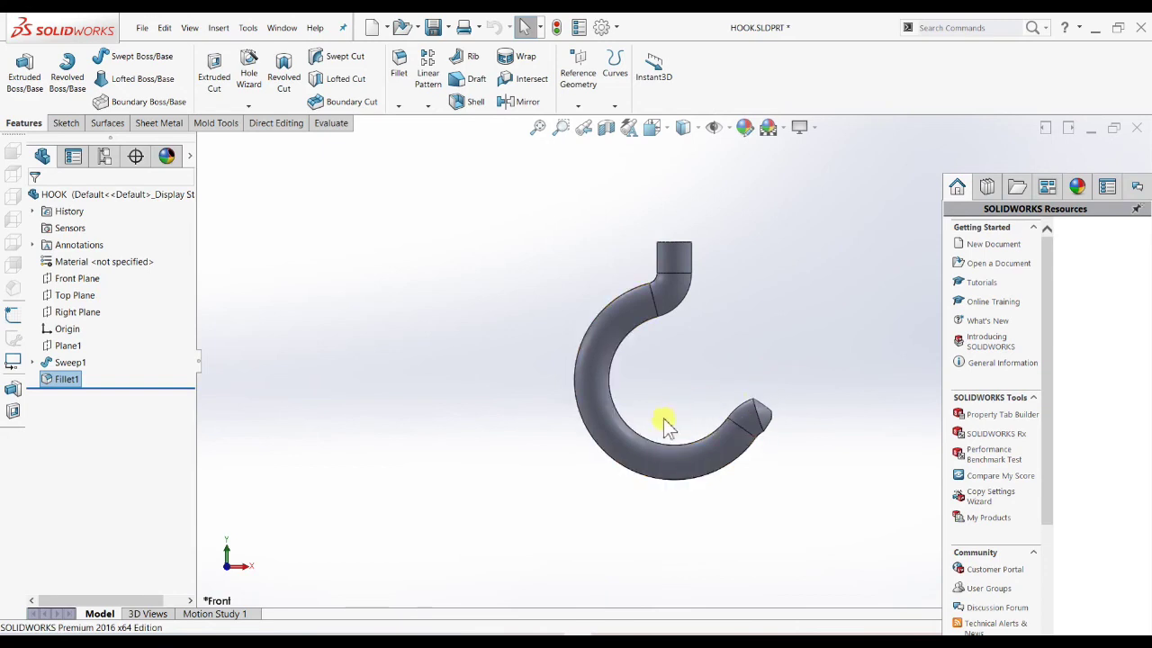
{"action": "scroll", "coordinate": [663, 428], "scroll_direction": "down", "scroll_amount": 2}
{"action": "mouse_move", "coordinate": [673, 396]}
{"action": "middle_mouse_down", "text": "ctrl"}
{"action": "mouse_move", "coordinate": [663, 265]}
{"action": "mouse_move", "coordinate": [656, 476]}
{"action": "mouse_move", "coordinate": [638, 330]}
{"action": "mouse_move", "coordinate": [646, 487]}
{"action": "middle_mouse_up", "text": "ctrl"}
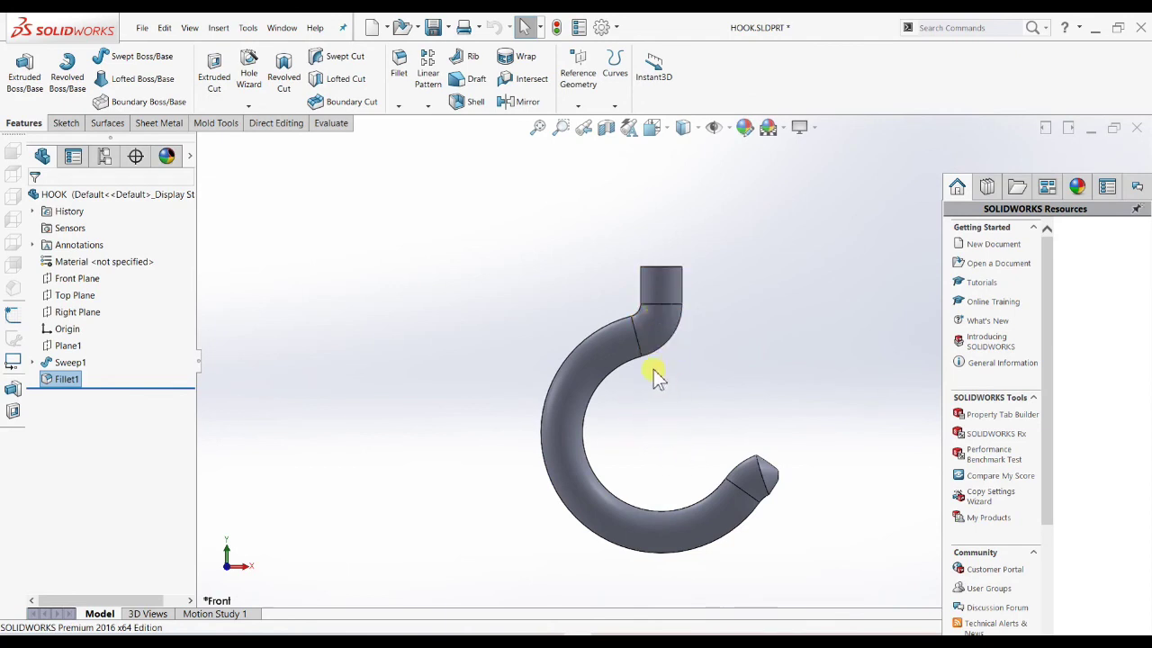
{"action": "mouse_move", "coordinate": [663, 447]}
{"action": "middle_mouse_down", "text": "ctrl"}
{"action": "mouse_move", "coordinate": [654, 376]}
{"action": "mouse_move", "coordinate": [656, 445]}
{"action": "mouse_move", "coordinate": [669, 399]}
{"action": "mouse_move", "coordinate": [588, 396]}
{"action": "mouse_move", "coordinate": [729, 425]}
{"action": "mouse_move", "coordinate": [651, 412]}
{"action": "mouse_move", "coordinate": [658, 424]}
{"action": "mouse_move", "coordinate": [674, 393]}
{"action": "middle_mouse_up", "text": "ctrl"}
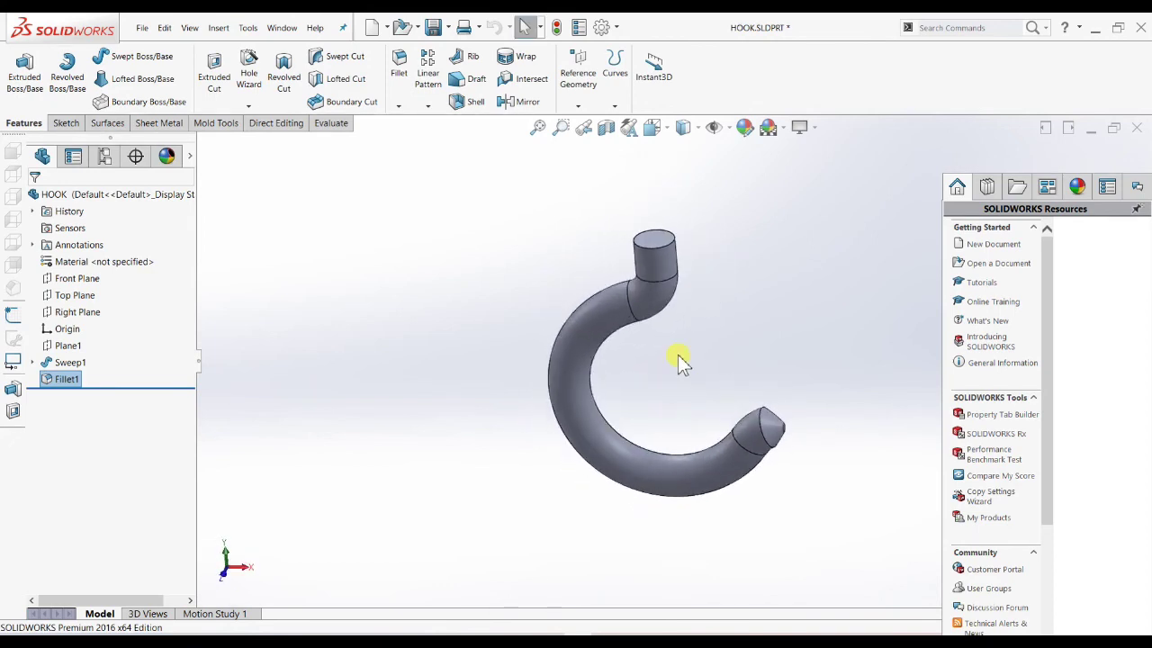